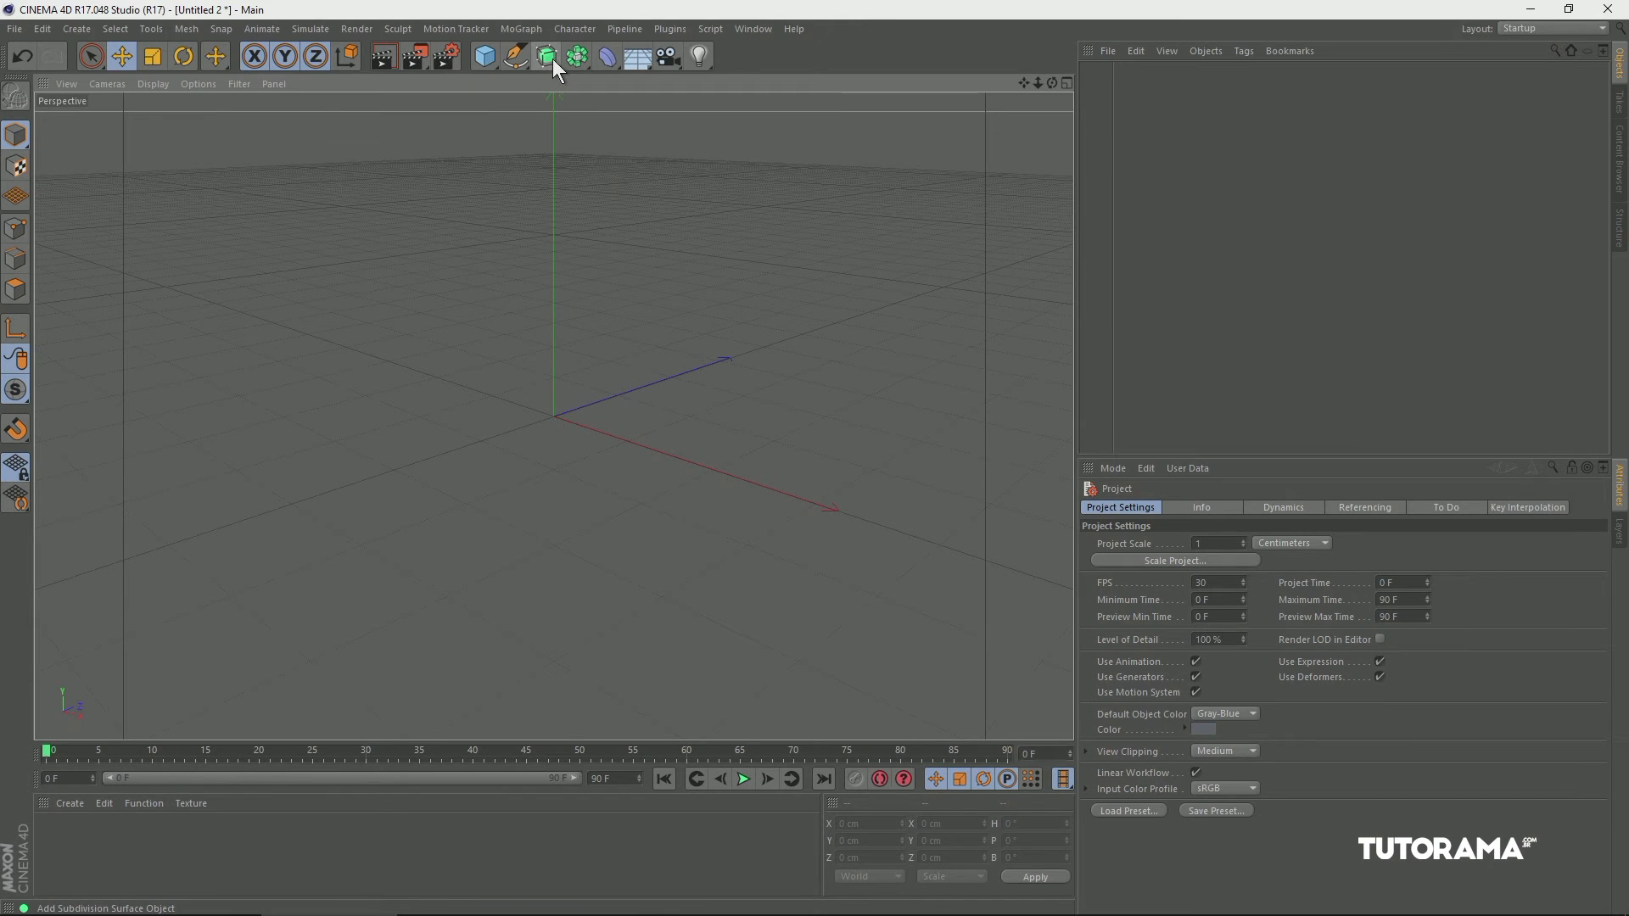
Create an Extrude object and nest a new 4-Side spline inside it.
left_click_drag(548, 60, 748, 83)
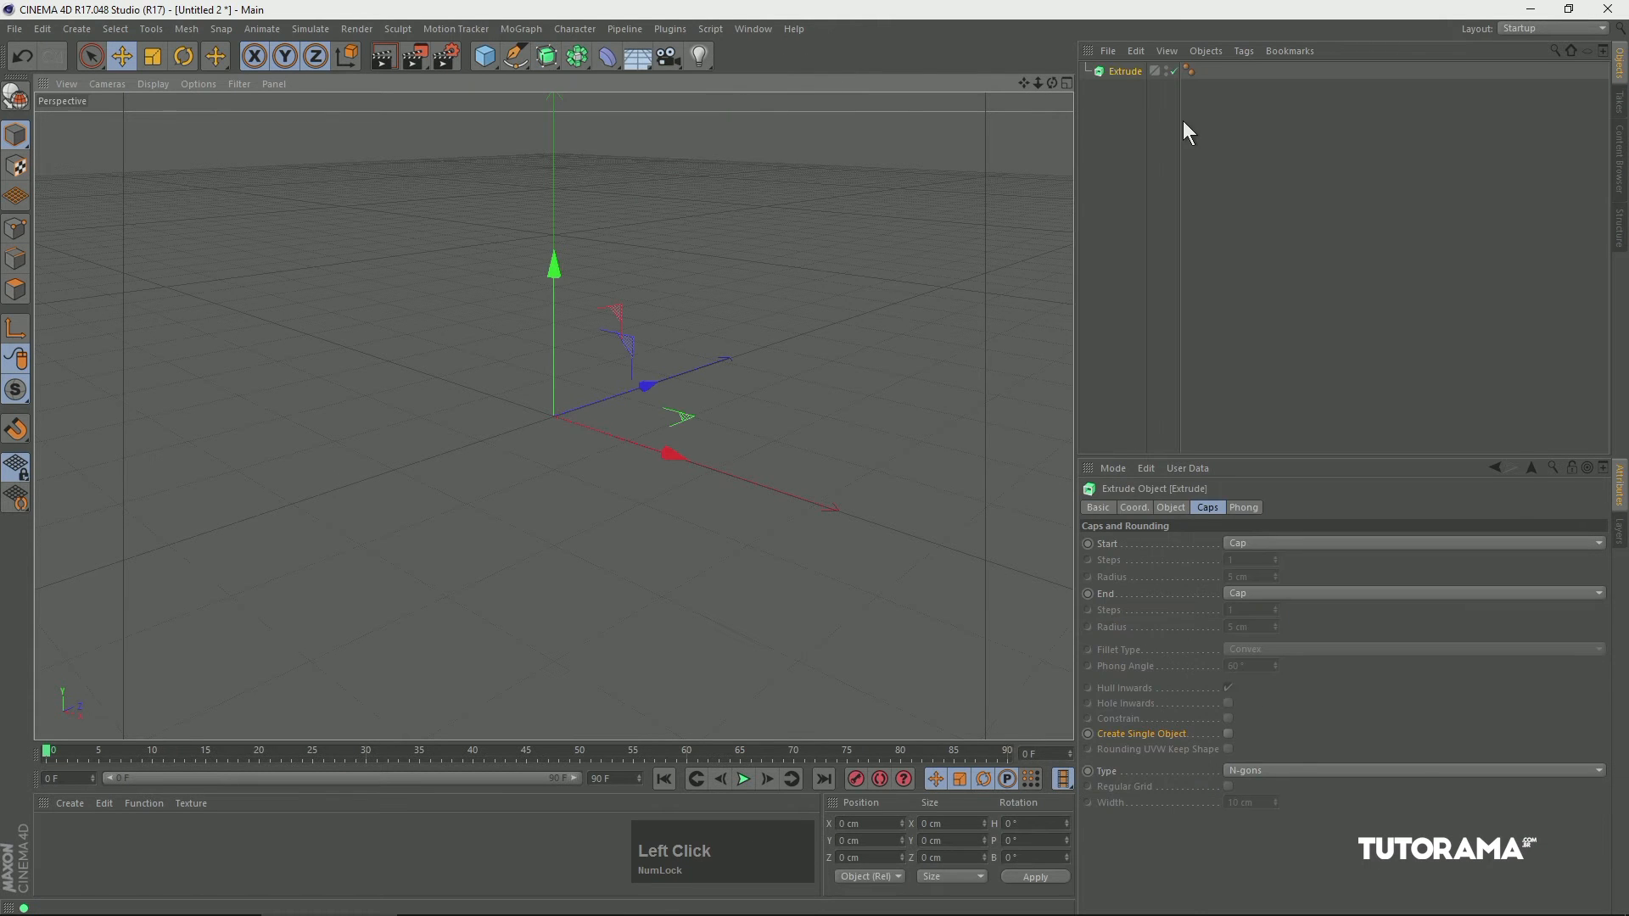
left_click_drag(1180, 121, 1288, 120)
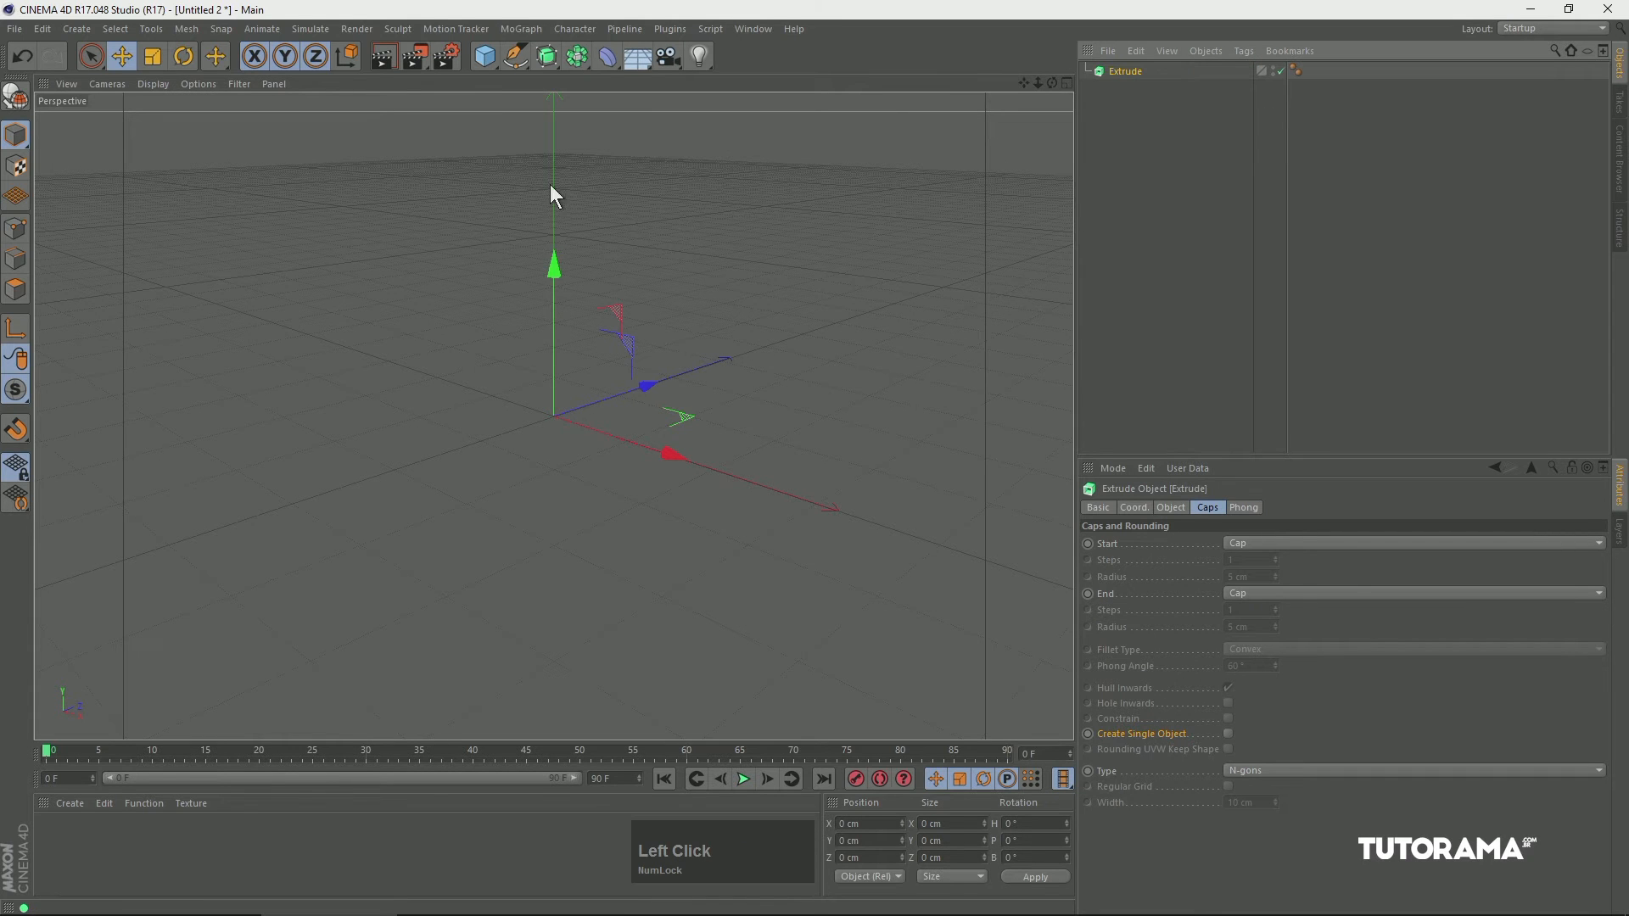
left_click_drag(514, 62, 813, 182)
left_click_drag(1121, 71, 1121, 88)
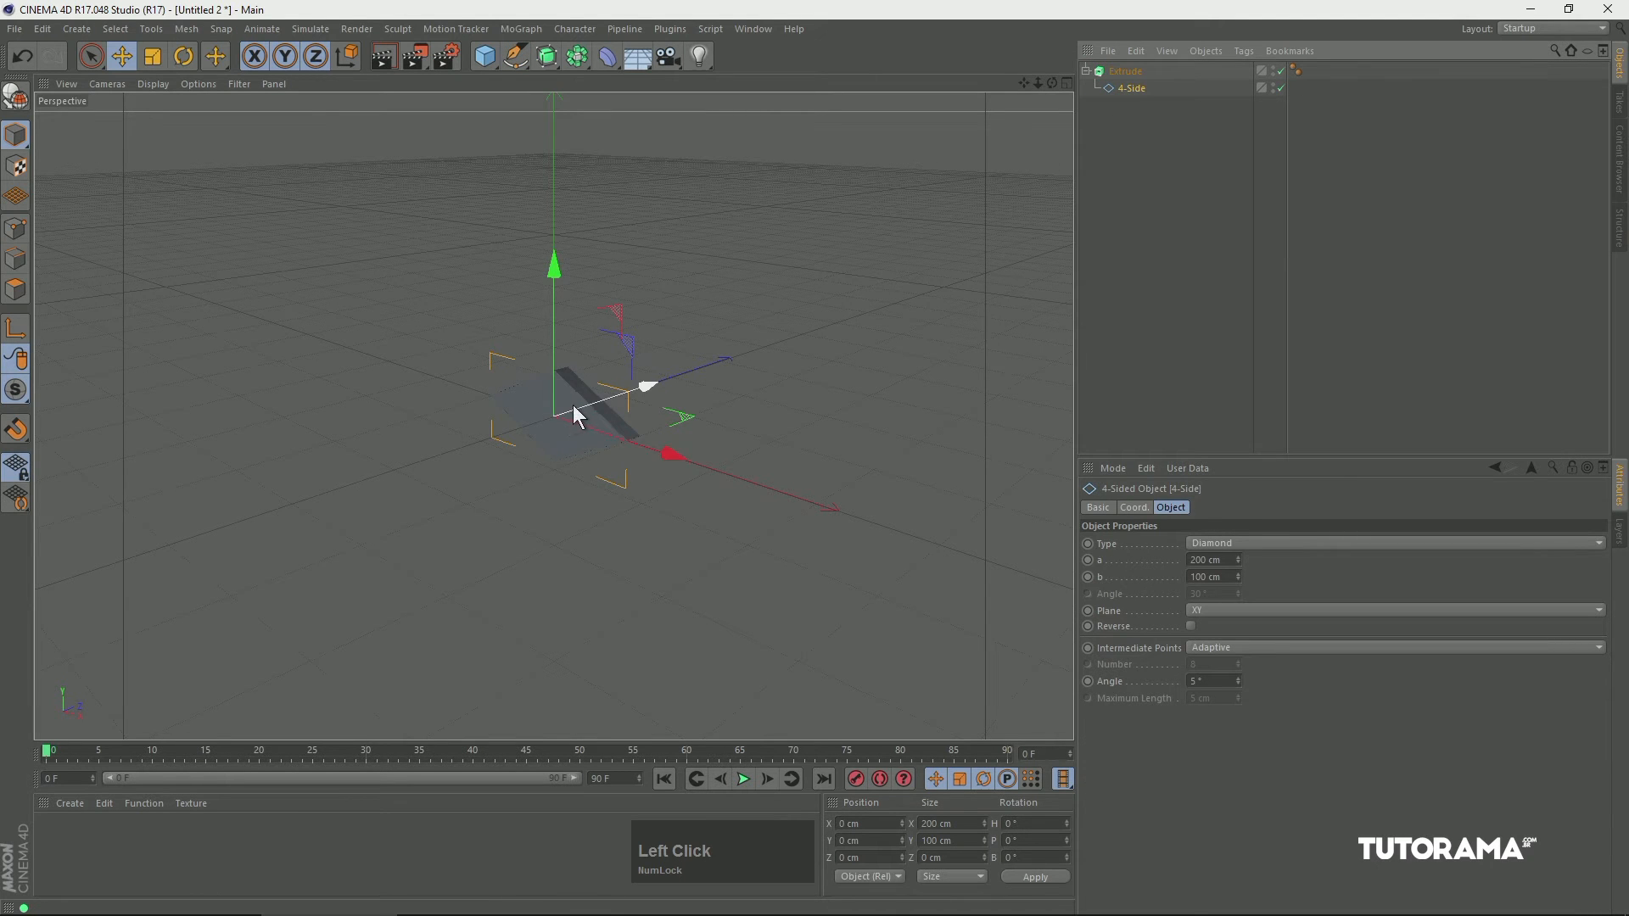
key("s")
left_click_drag(711, 341, 857, 242, "alt")
Set the Extrude's movement to about -60 cm in X, 7 cm in Y and 74 cm in Z.
left_click(1120, 73)
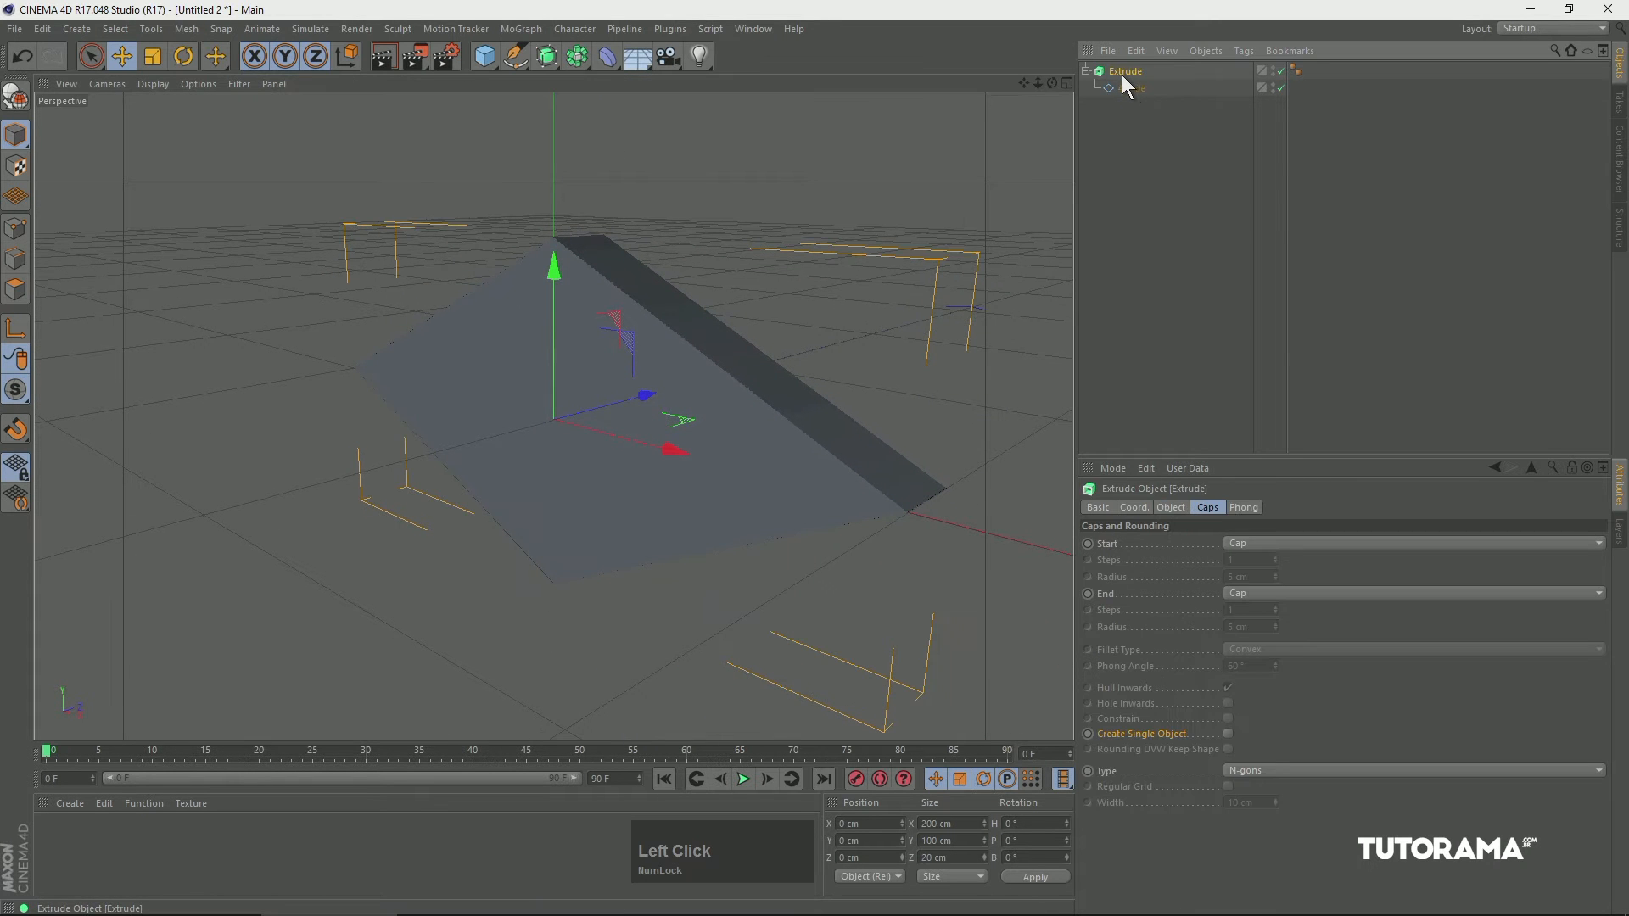
left_click(1128, 90)
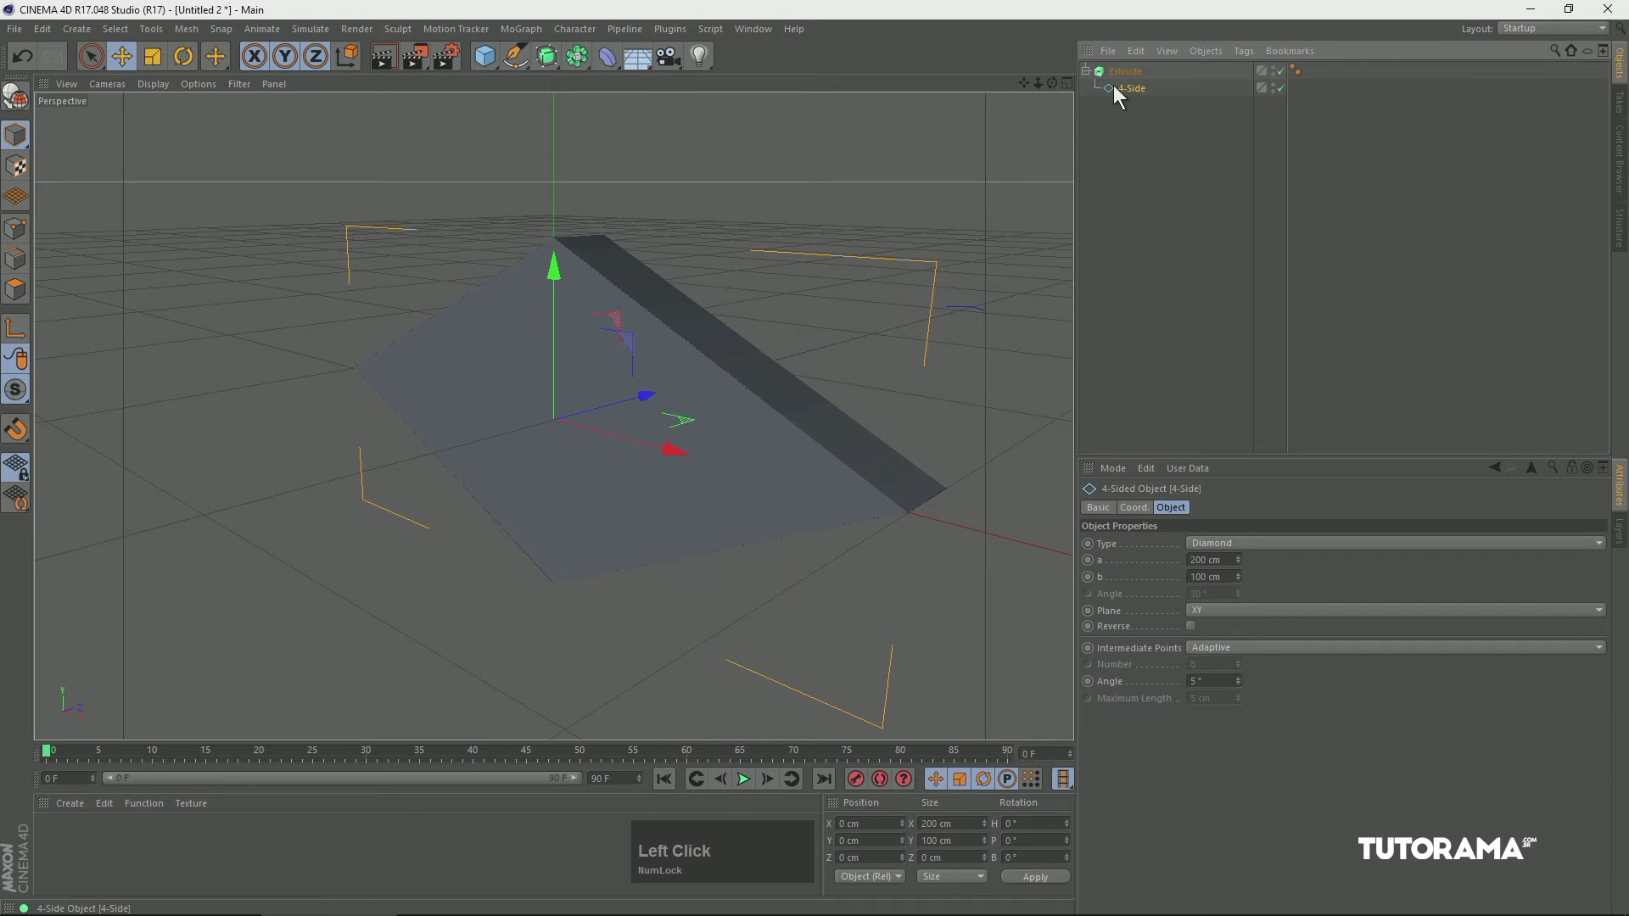
left_click(1125, 73)
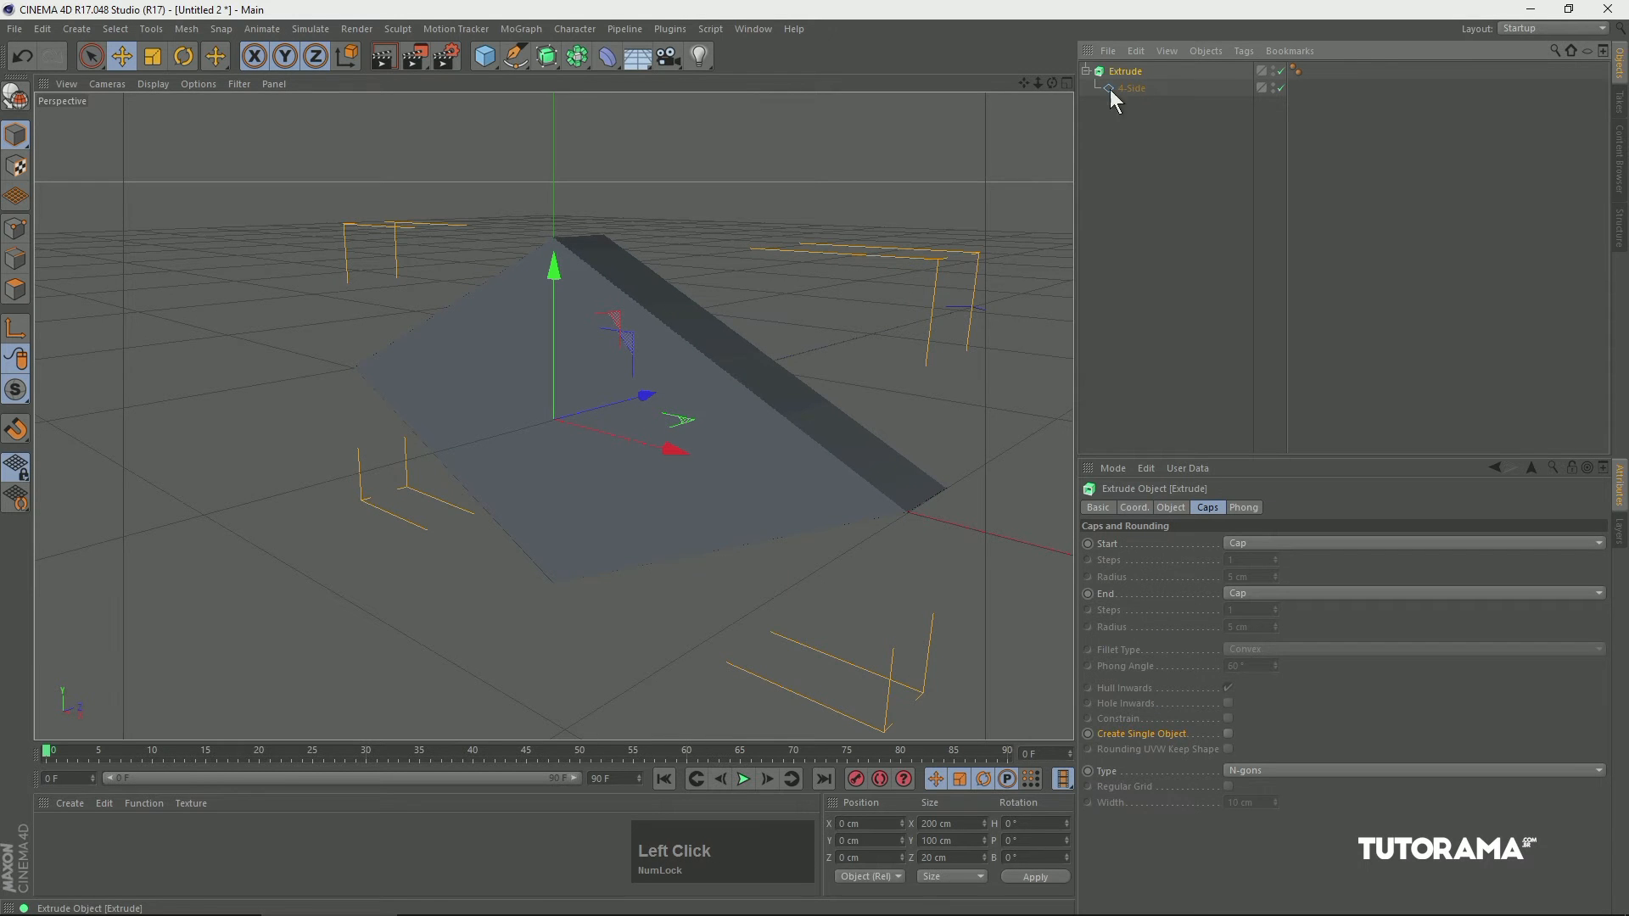
left_click_drag(818, 389, 764, 404, "alt")
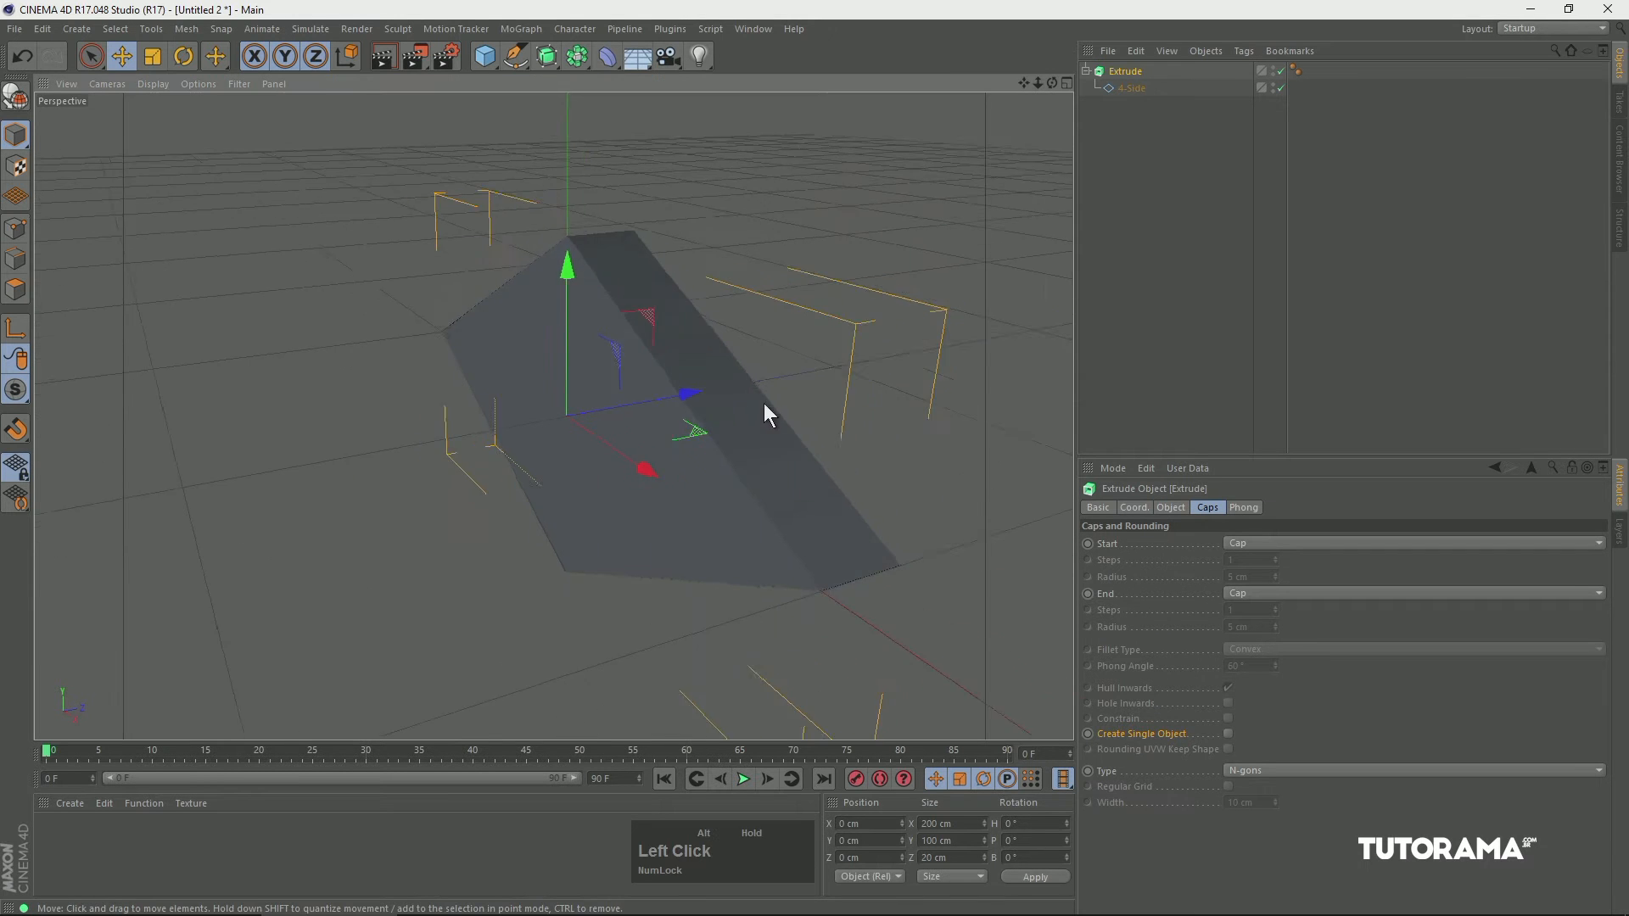
left_click(1171, 508)
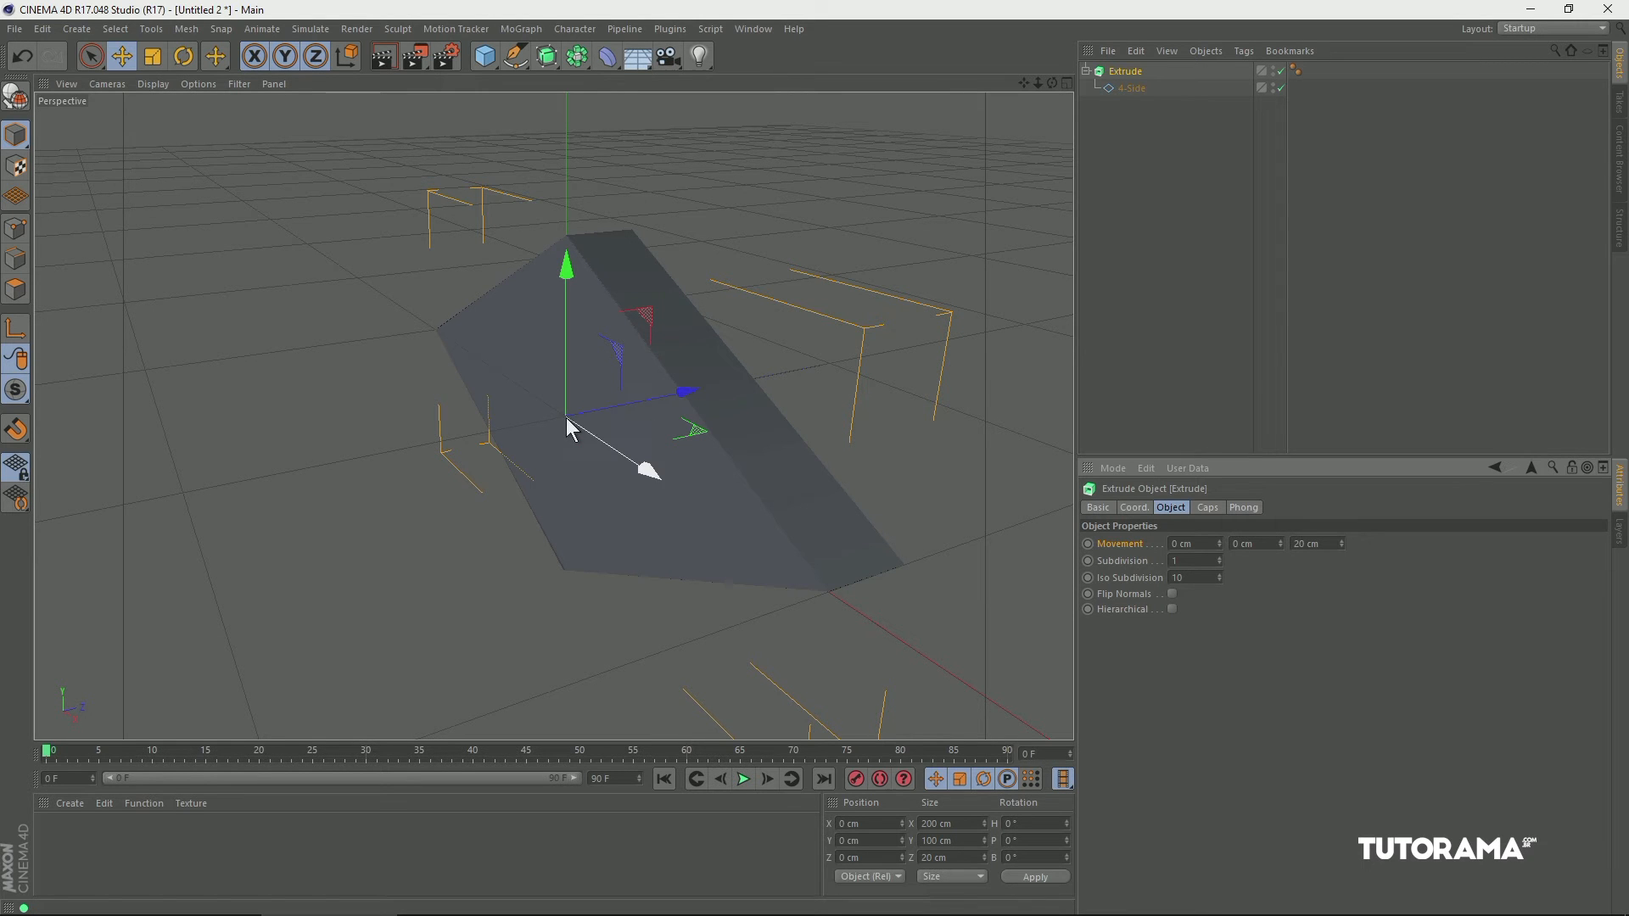
left_click_drag(1342, 543, 1285, 511)
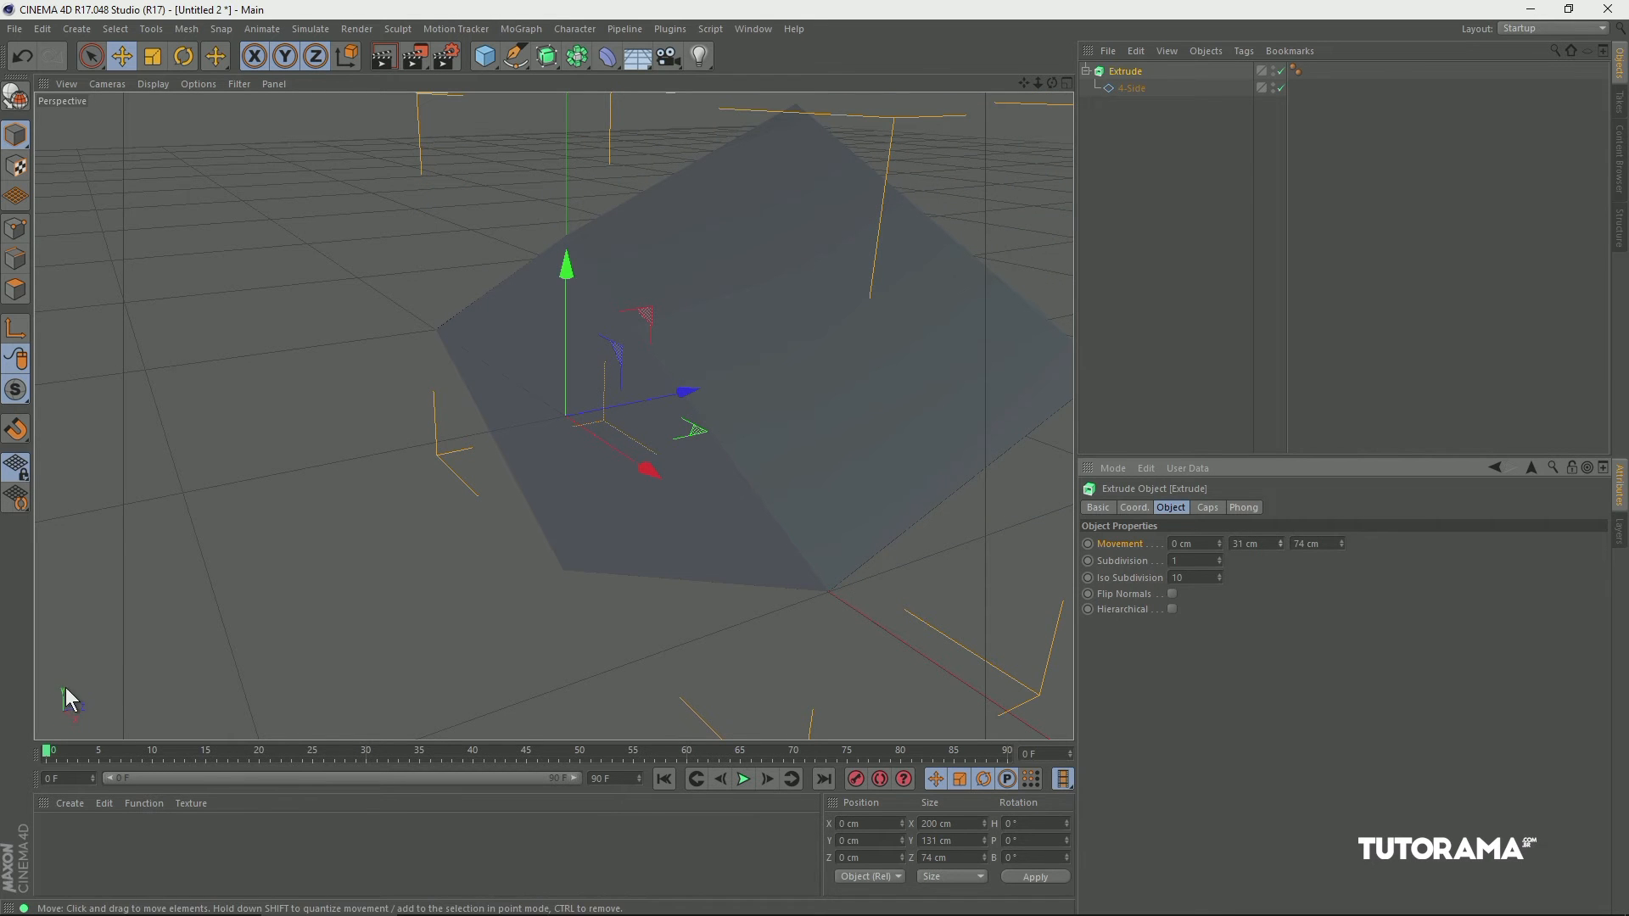
left_click_drag(1281, 544, 1219, 543)
Switch the viewport to Gouraud Shading (Lines) and raise the Extrude's subdivision to 42 and iso subdivision to 96.
left_click(1127, 562)
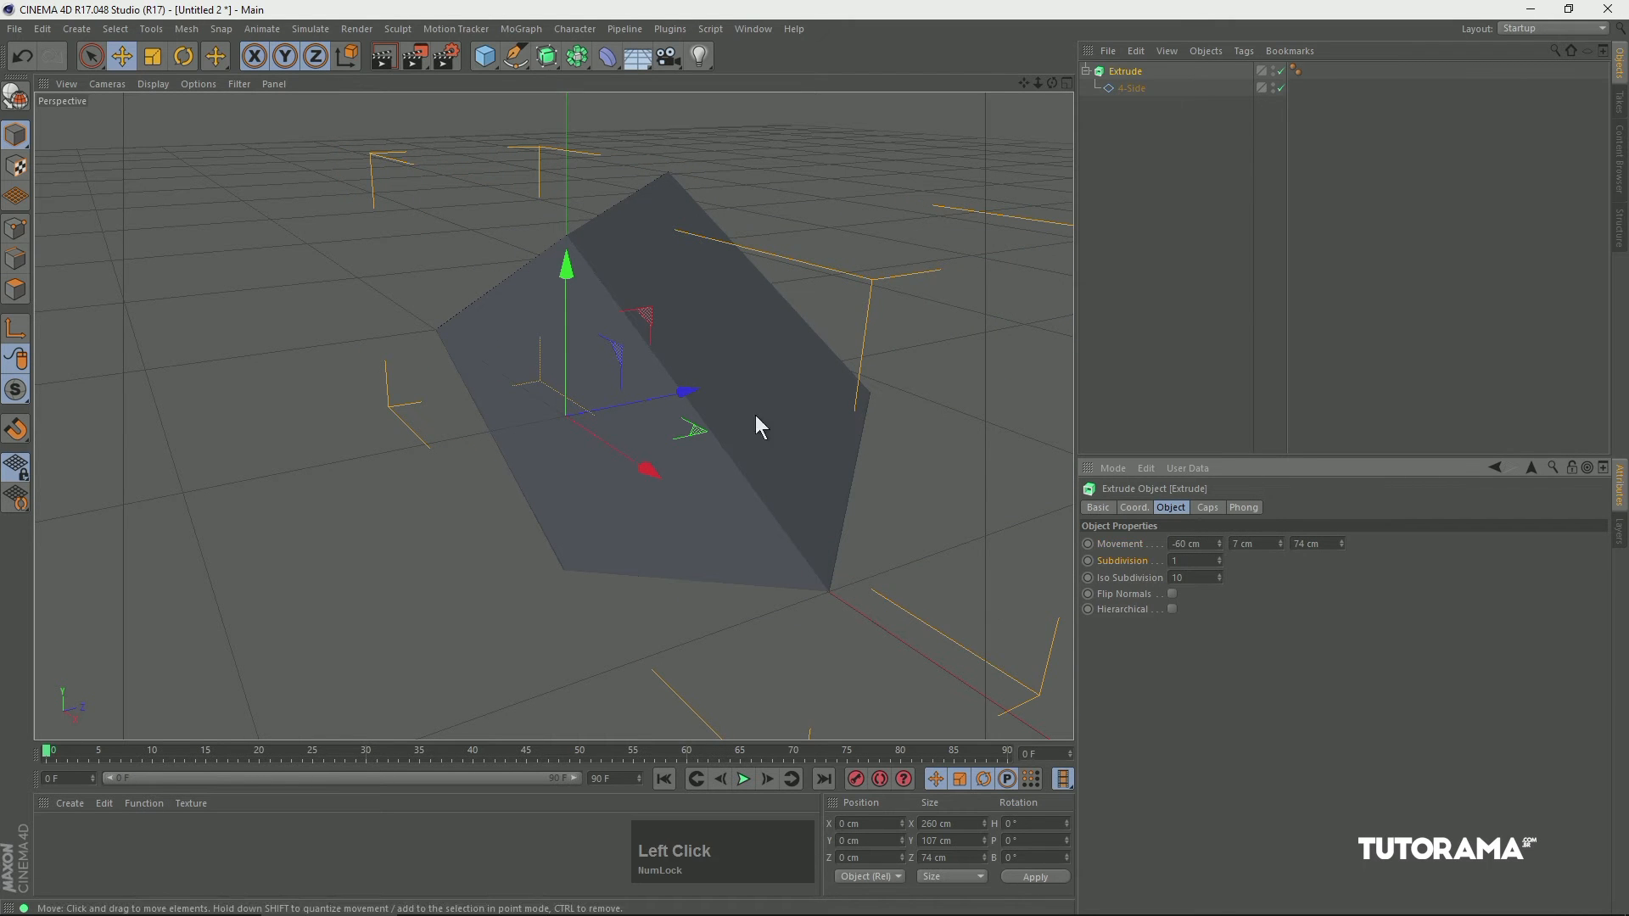
left_click(154, 87)
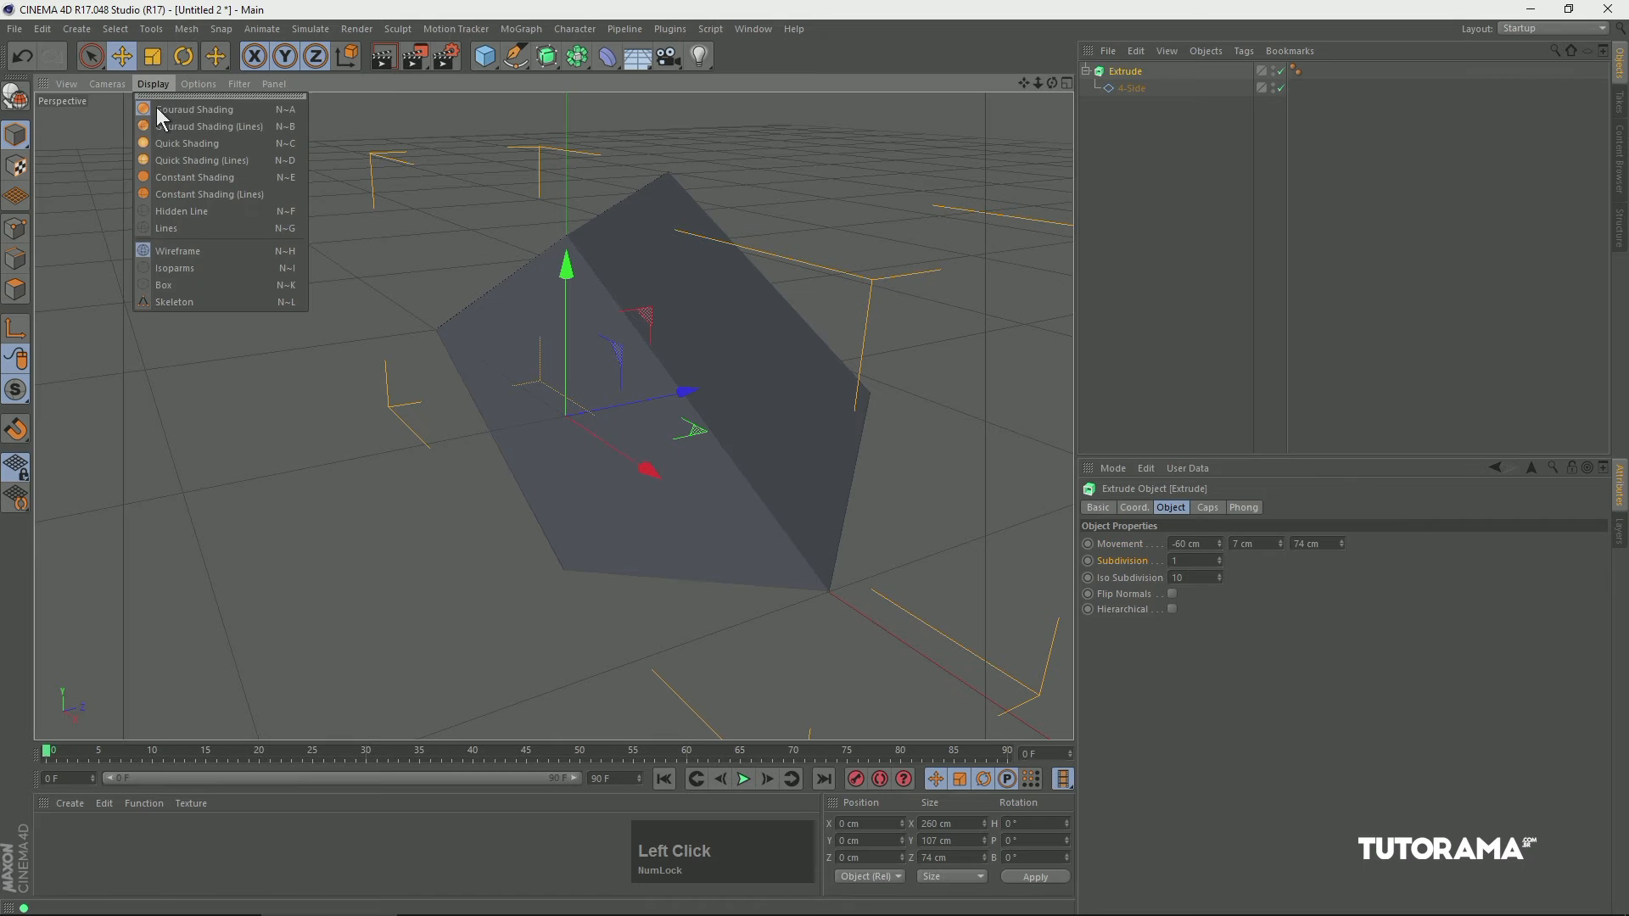
left_click(225, 129)
left_click_drag(331, 163, 522, 341, "alt")
left_click_drag(1220, 561, 1225, 539)
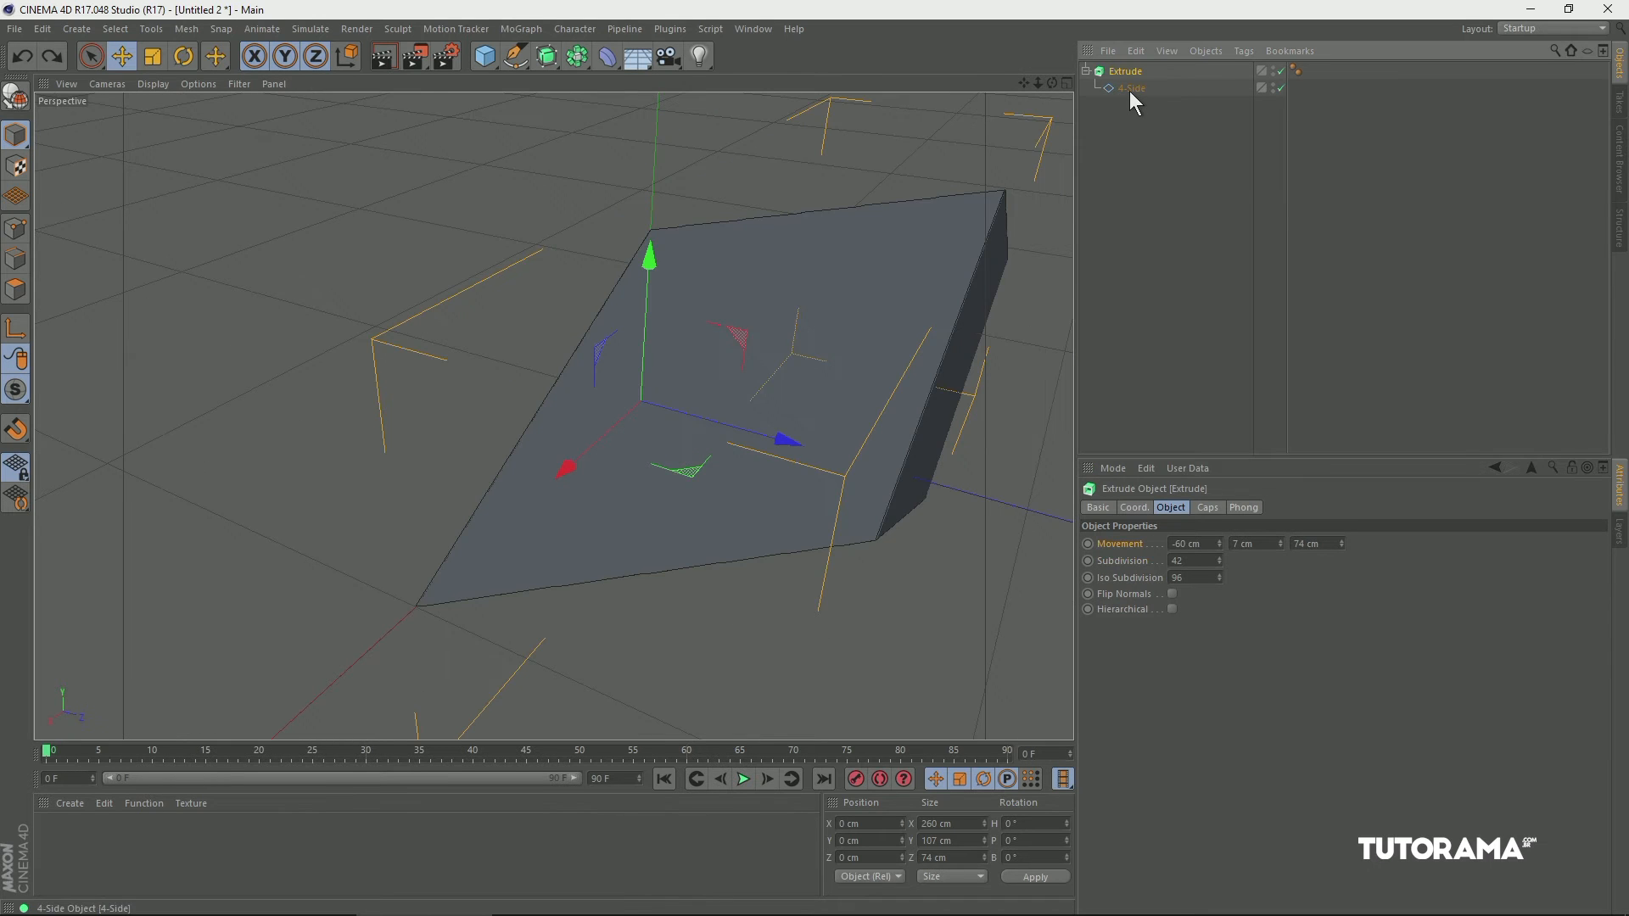
Delete the 4-Side spline and nest a new Flower spline inside the Extrude instead.
left_click(1128, 89)
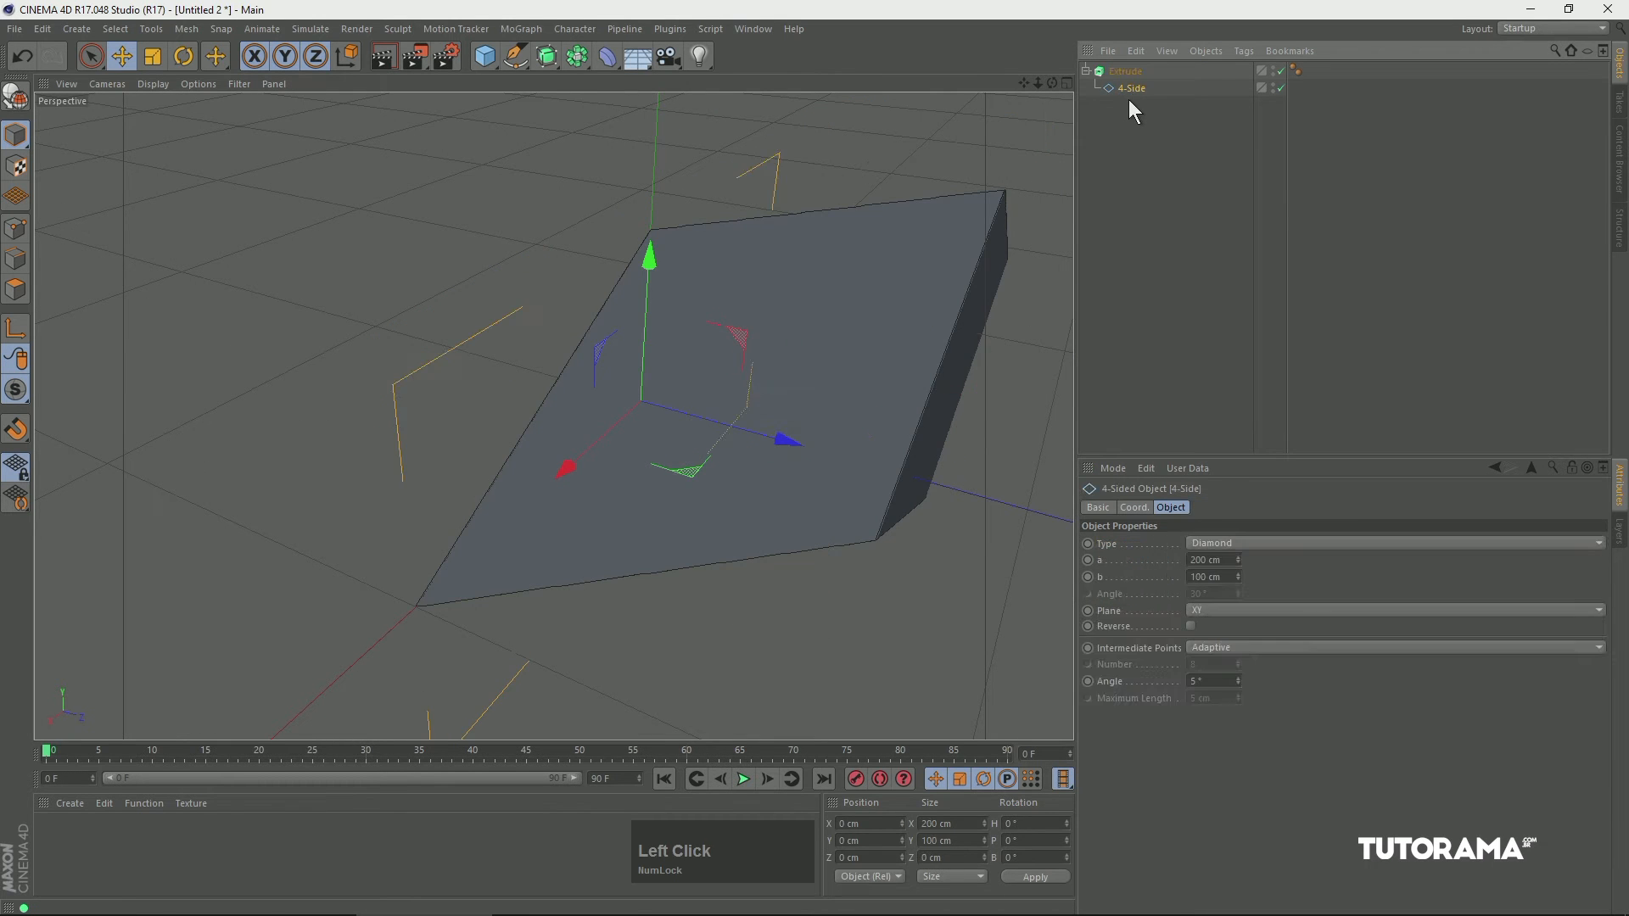
key("Delete")
left_click(516, 58)
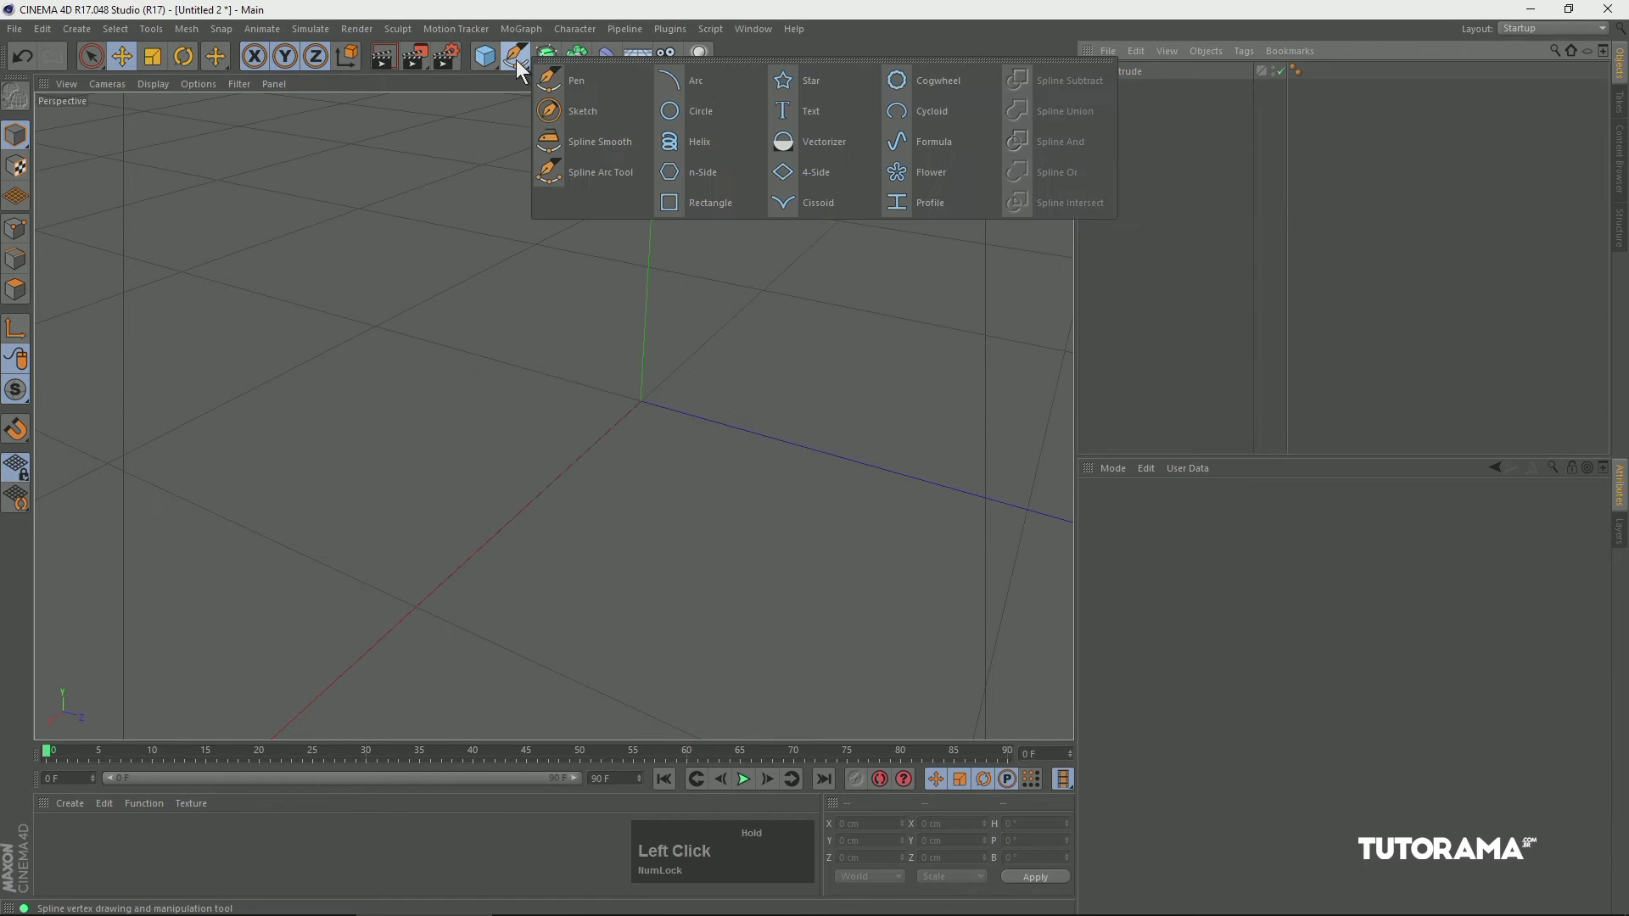
left_click(934, 176)
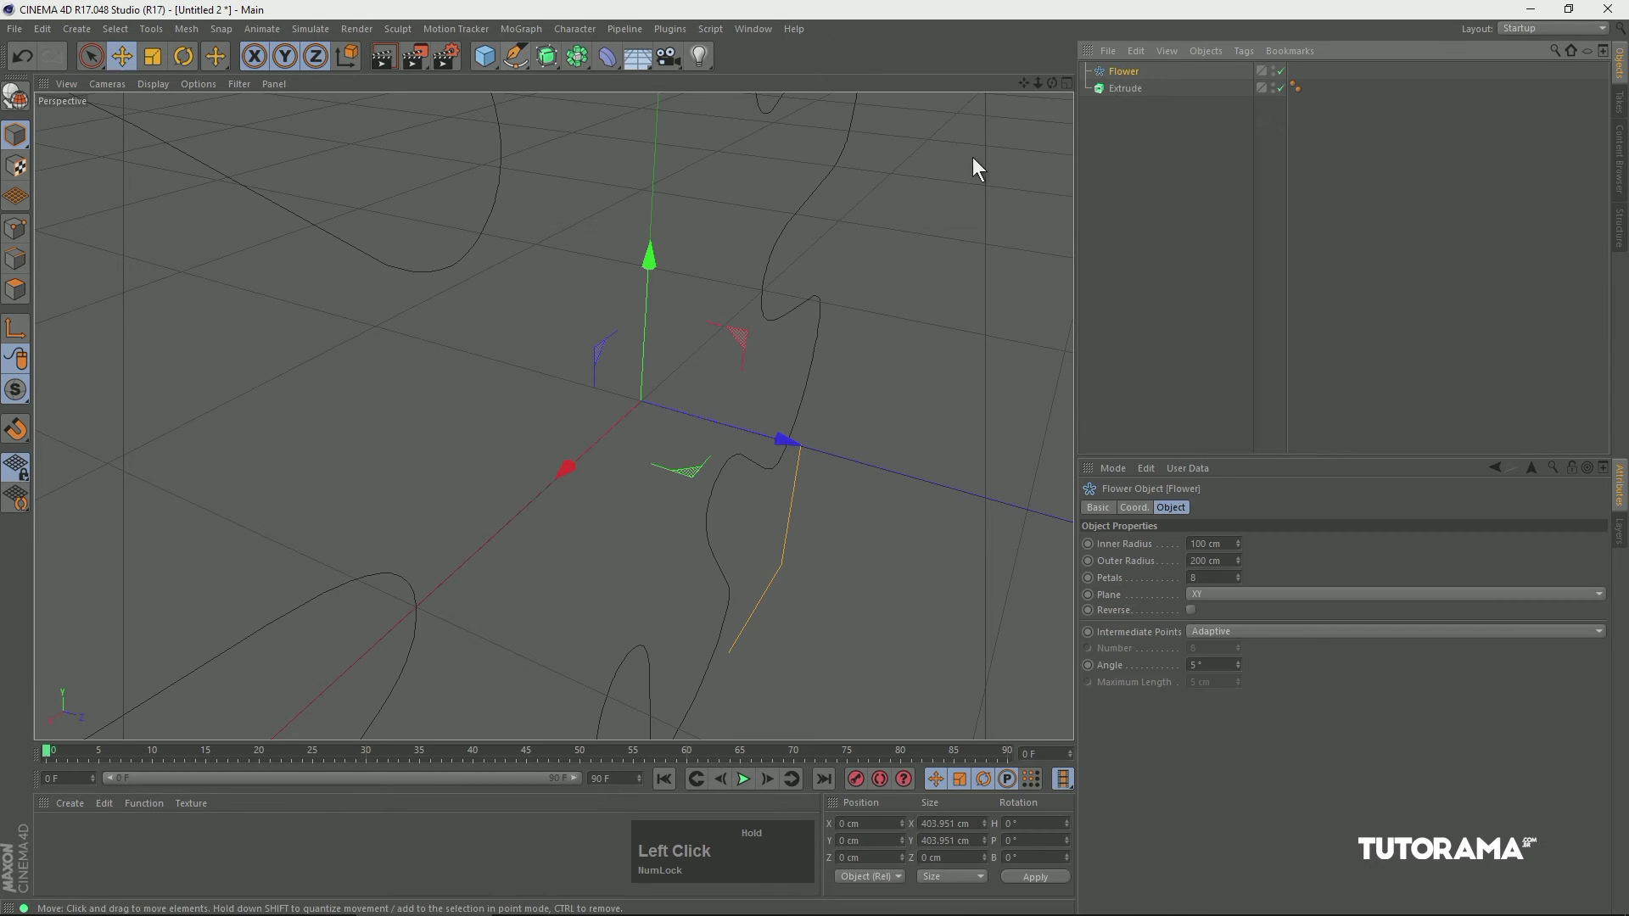
left_click_drag(1117, 87, 1120, 88)
left_click_drag(818, 273, 789, 227, "alt")
Reset all of the Extrude's object properties to their defaults.
left_click(1119, 71)
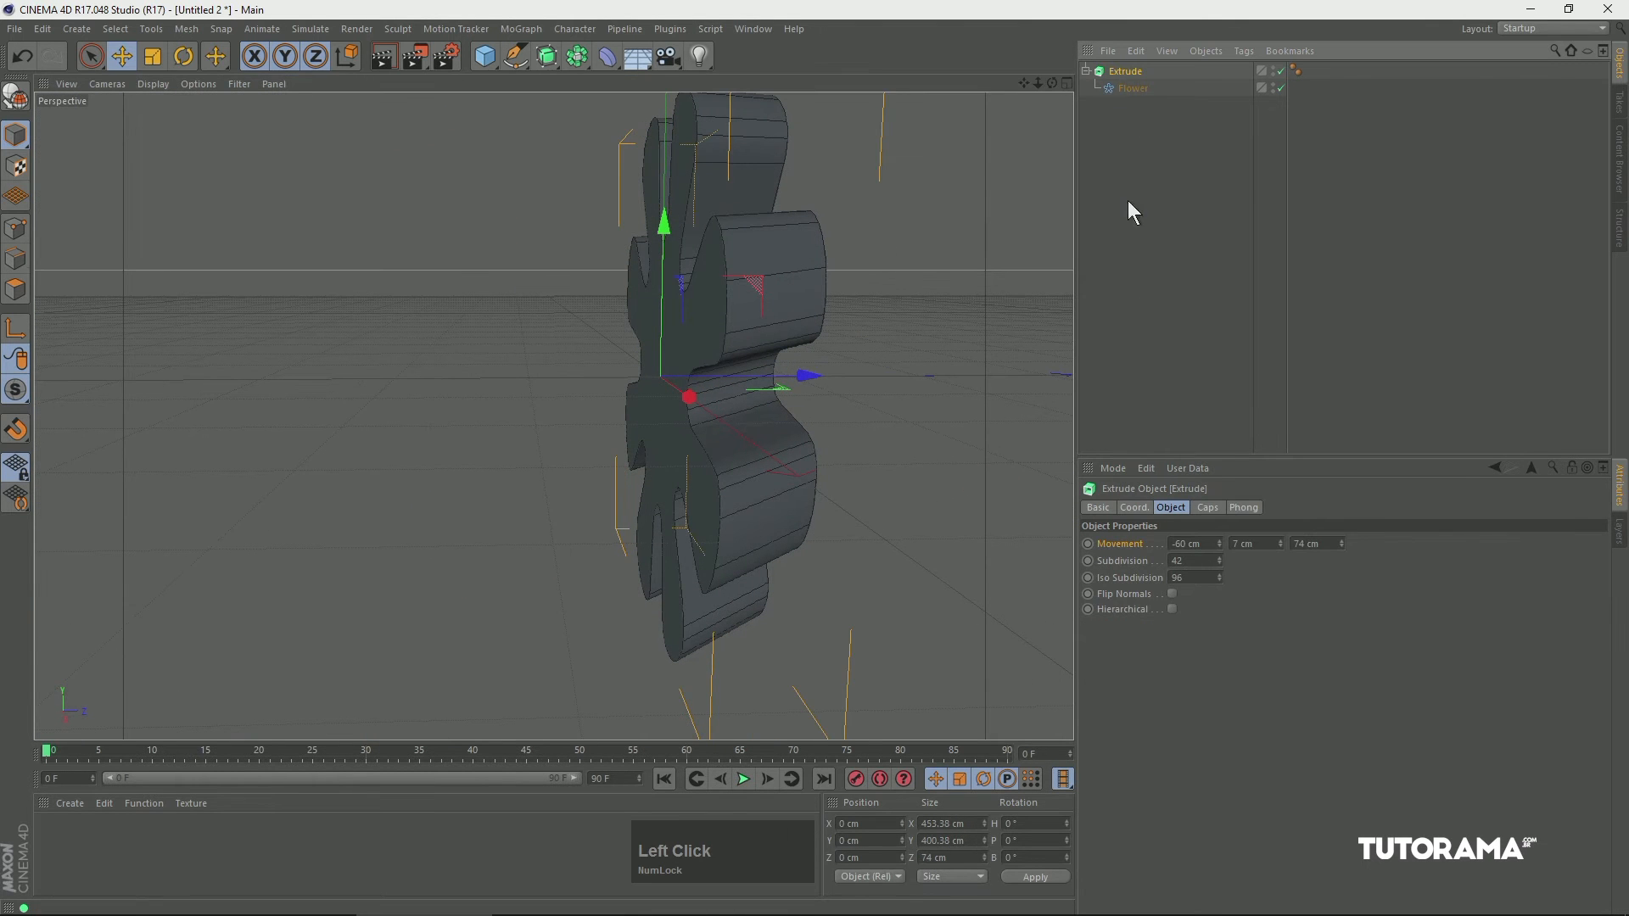
right_click(1118, 545)
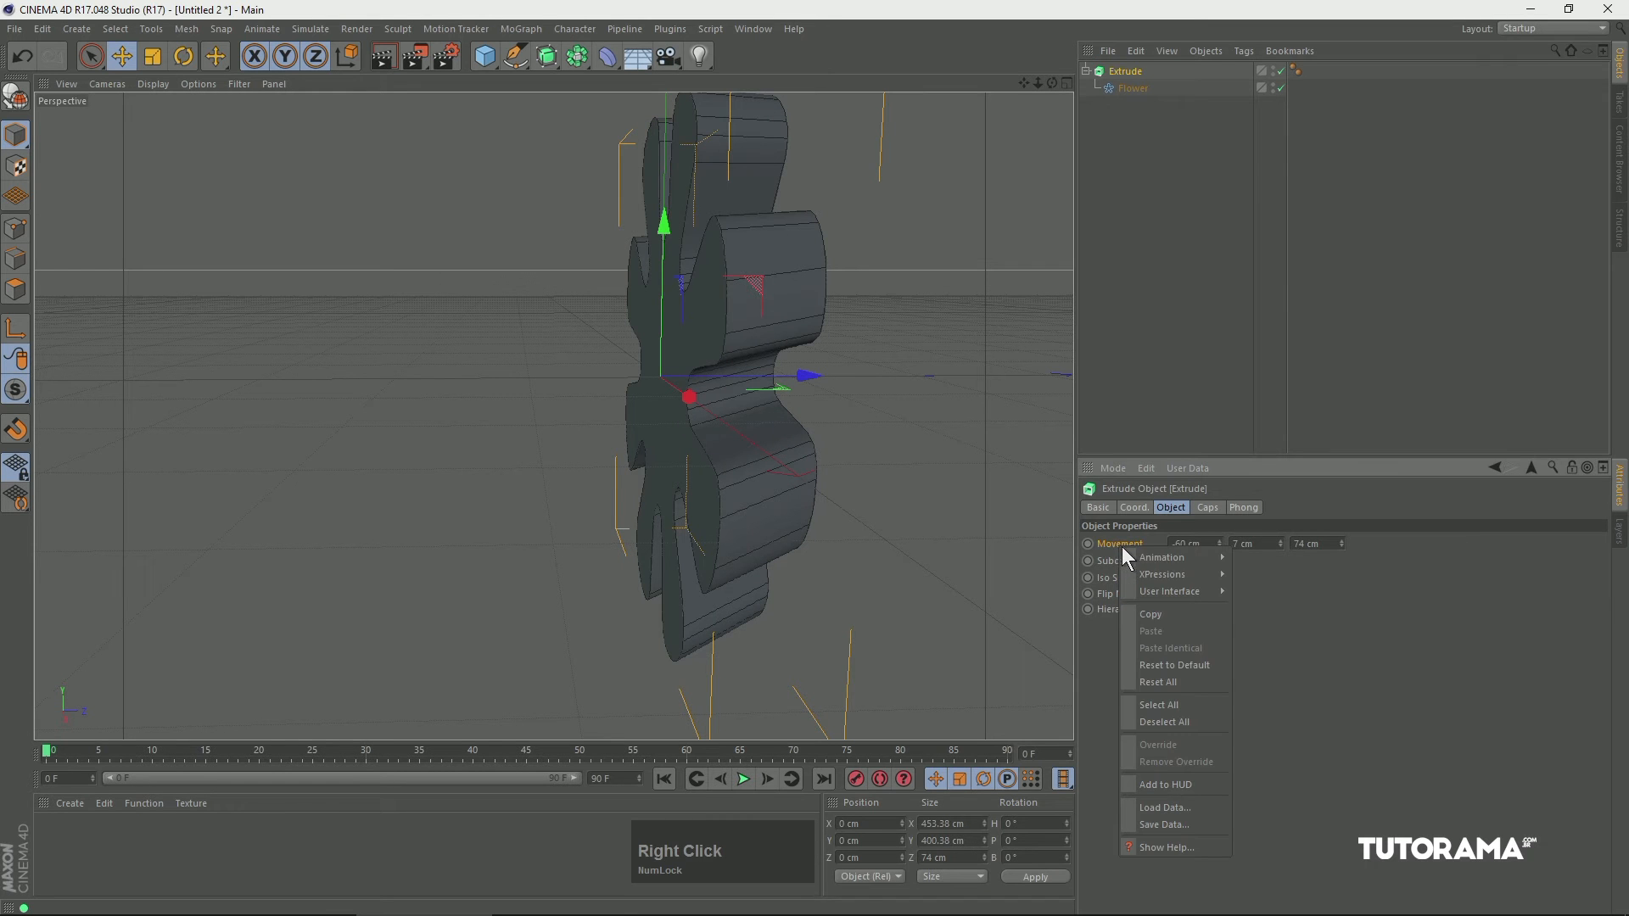
left_click(1173, 684)
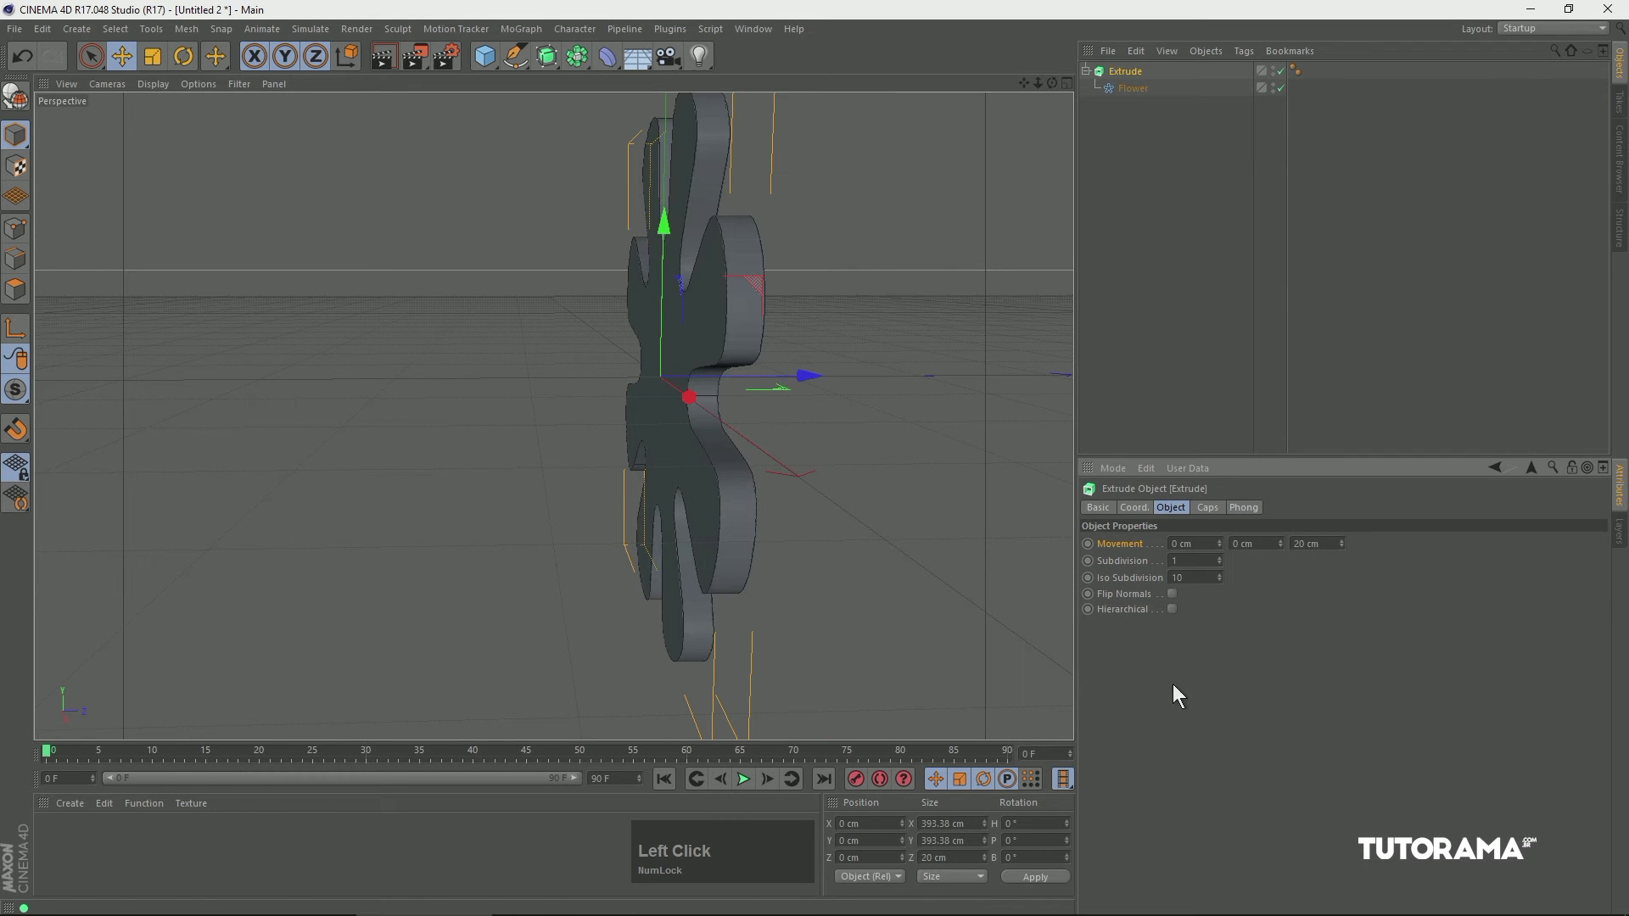
left_click_drag(687, 325, 744, 353, "alt")
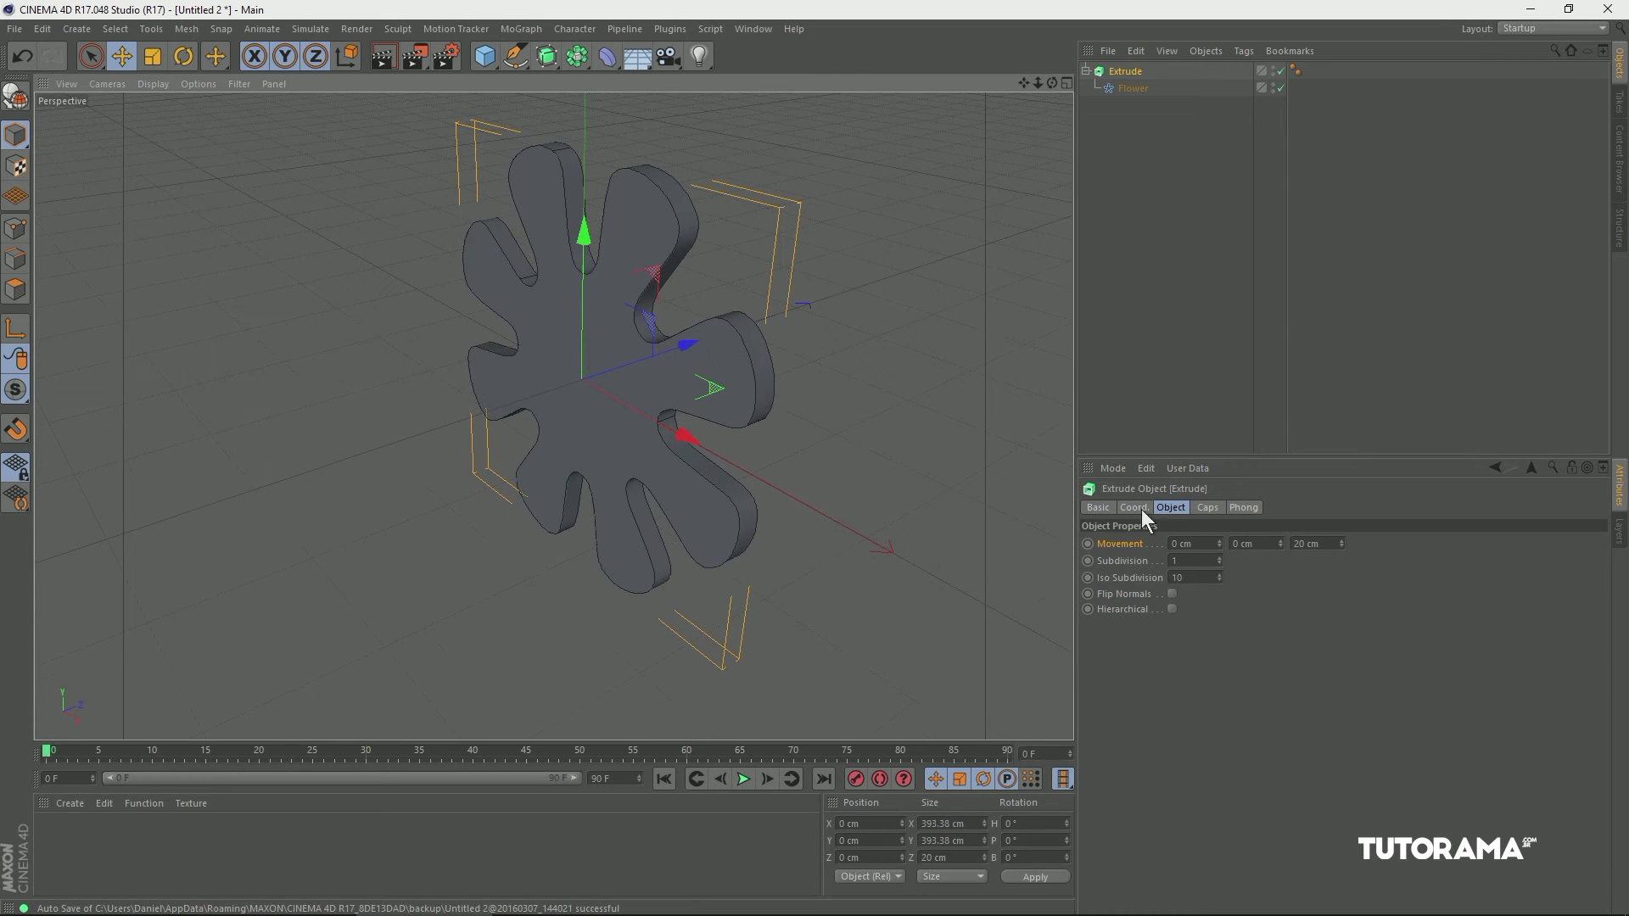
left_click(1120, 612)
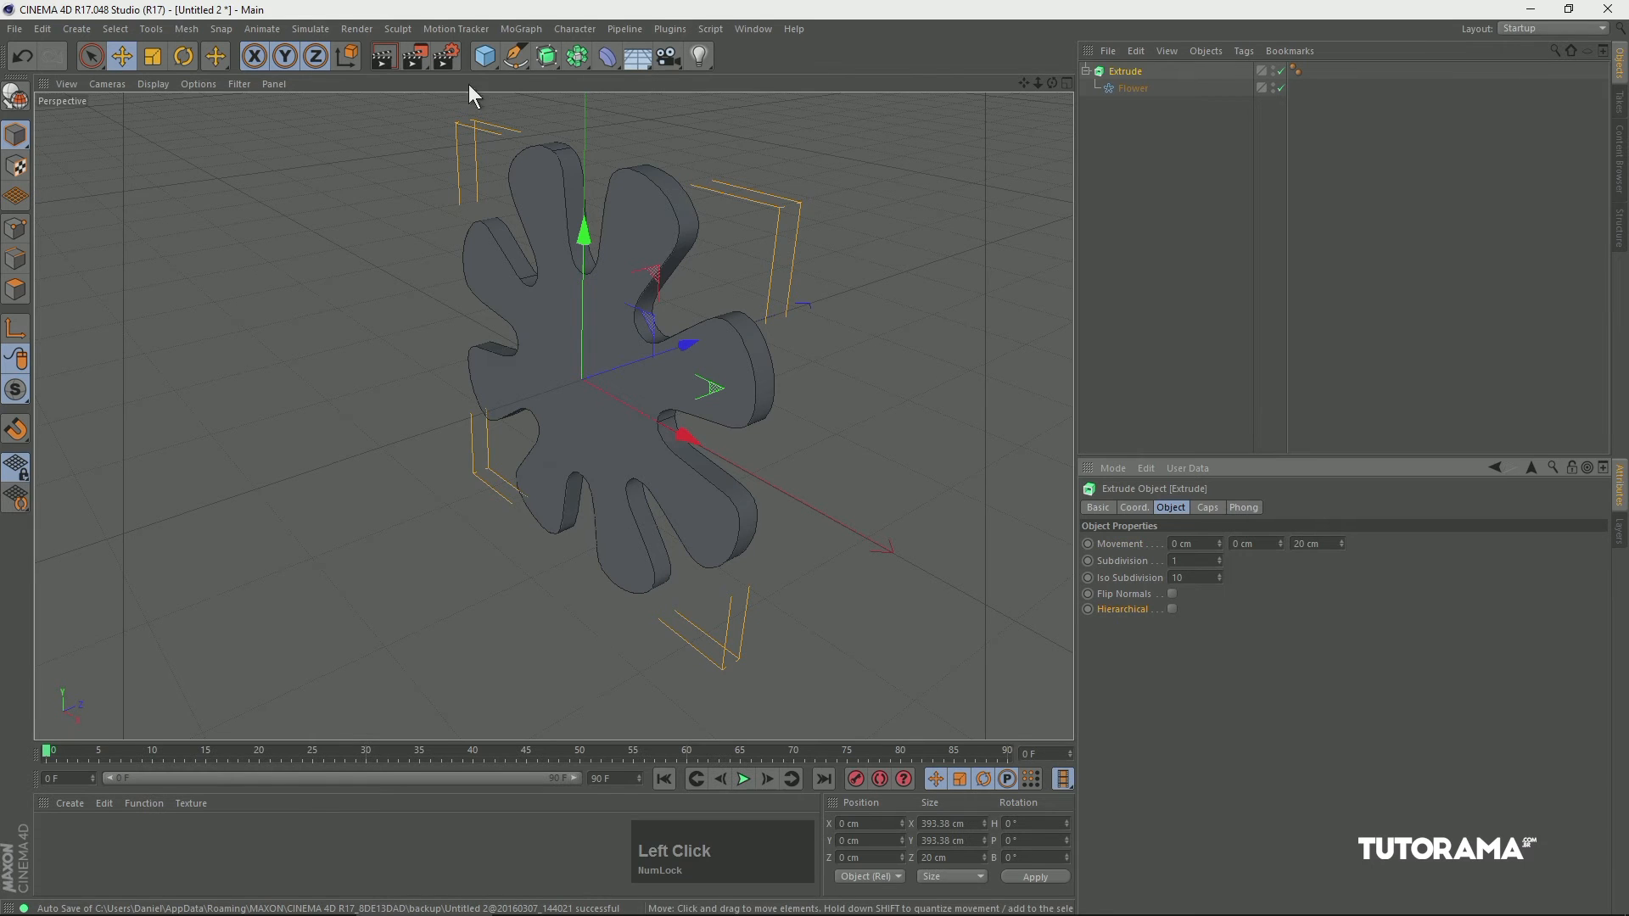
Add a Circle spline and a Rectangle spline as further children of the Extrude.
left_click_drag(513, 60, 707, 116)
left_click_drag(1128, 70, 1128, 91)
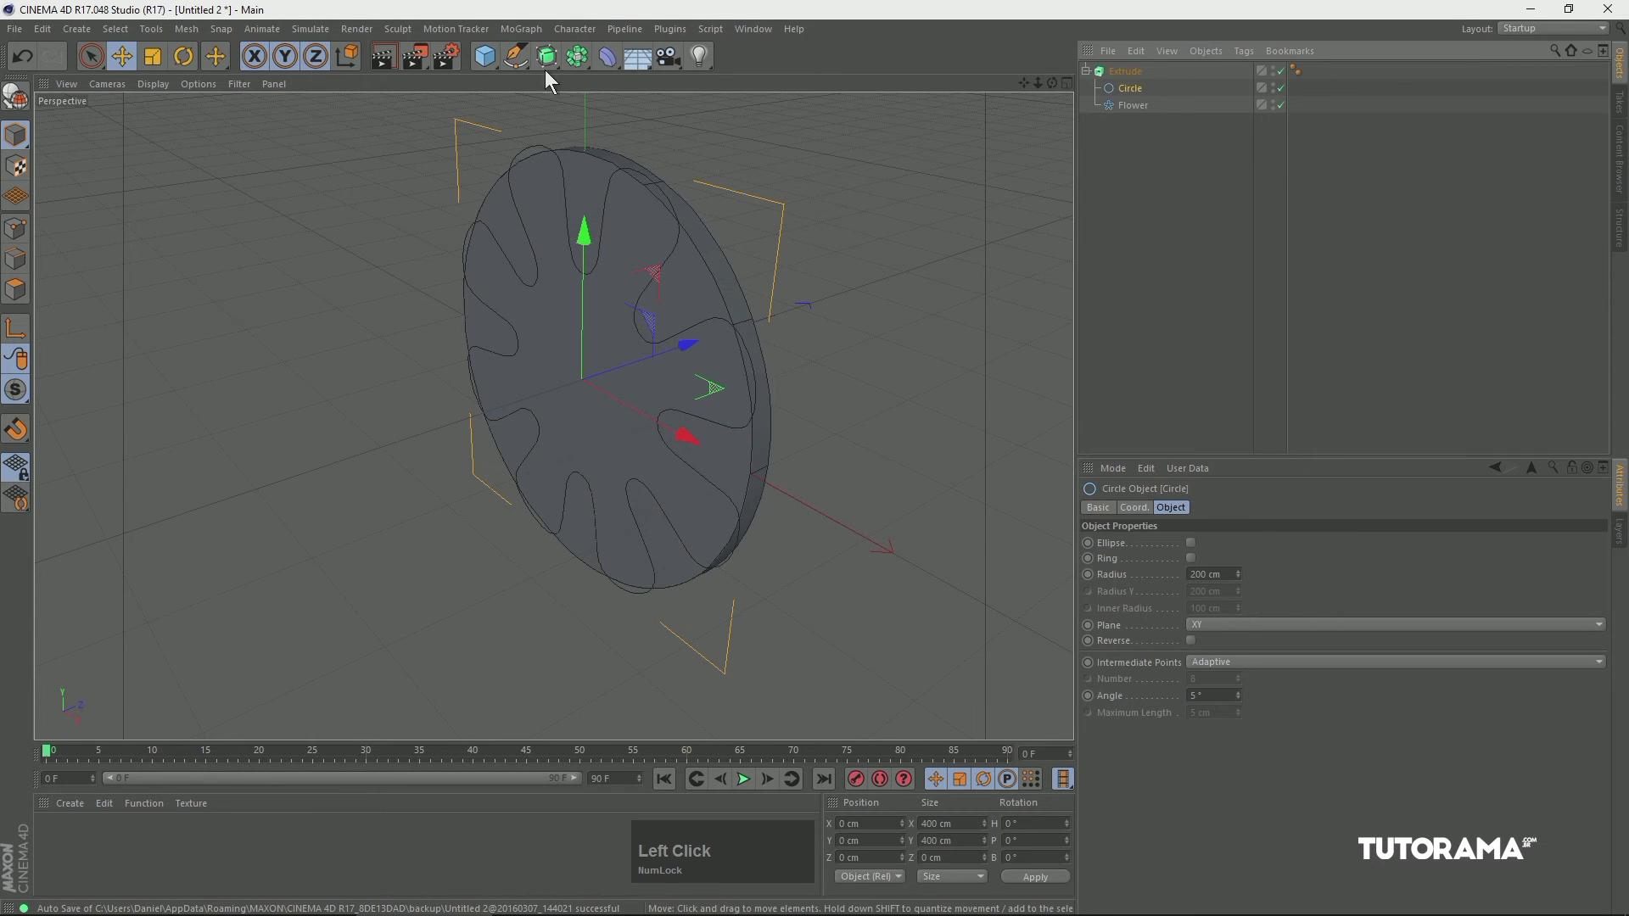
left_click_drag(497, 59, 736, 194)
mouse_move(1128, 72)
left_mouse_down()
mouse_move(1116, 103)
mouse_move(1136, 89)
left_mouse_up()
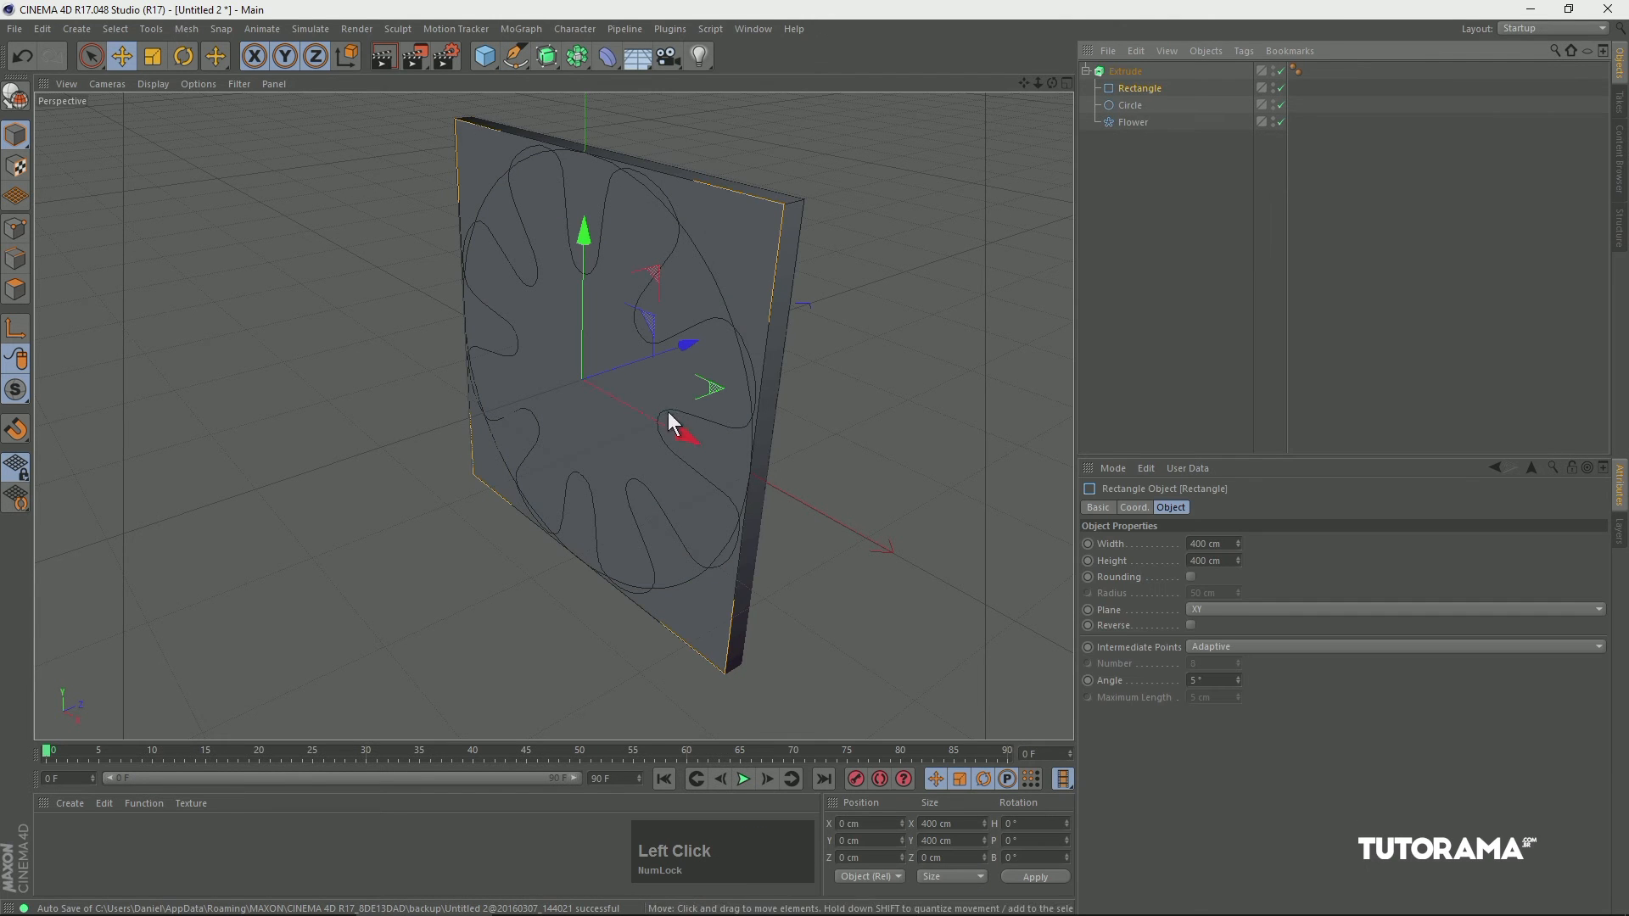
Move the Rectangle to about -465 cm and the Circle to about 416 cm along X, on either side of the Flower.
left_click_drag(675, 434, 437, 297)
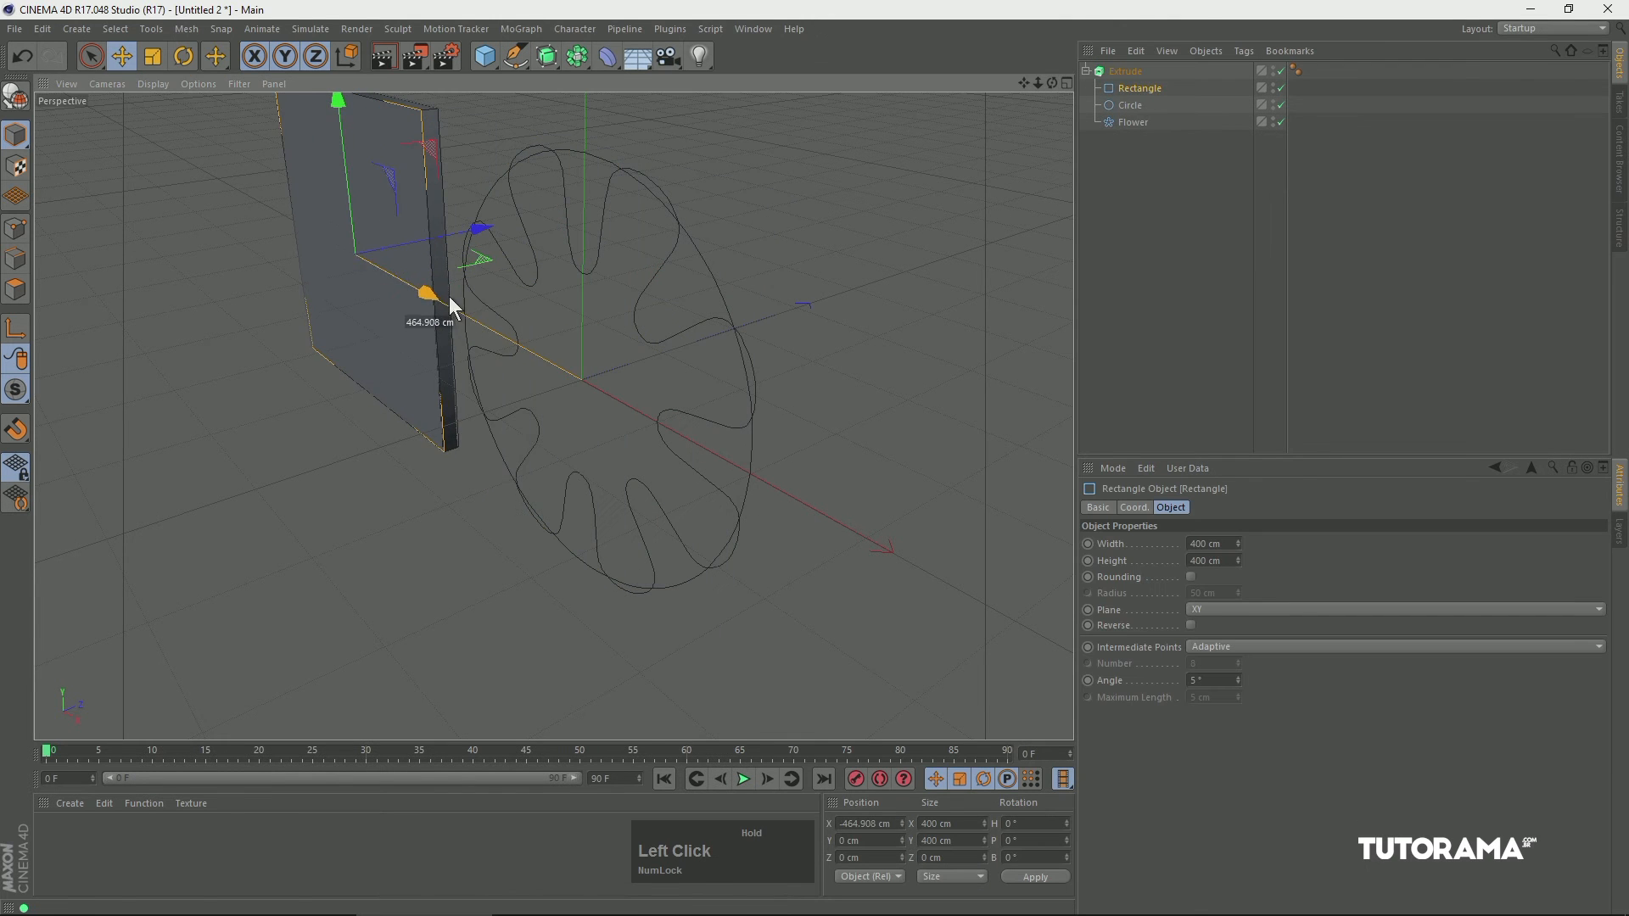
left_click(1093, 106)
left_click_drag(685, 438, 1170, 753)
key("2")
left_click_drag(854, 451, 662, 429)
key("3")
left_click_drag(554, 416, 848, 407)
Reorder the Extrude's children to Flower, Circle, Rectangle, trying the Circle as first child before the Flower.
left_click(1140, 88)
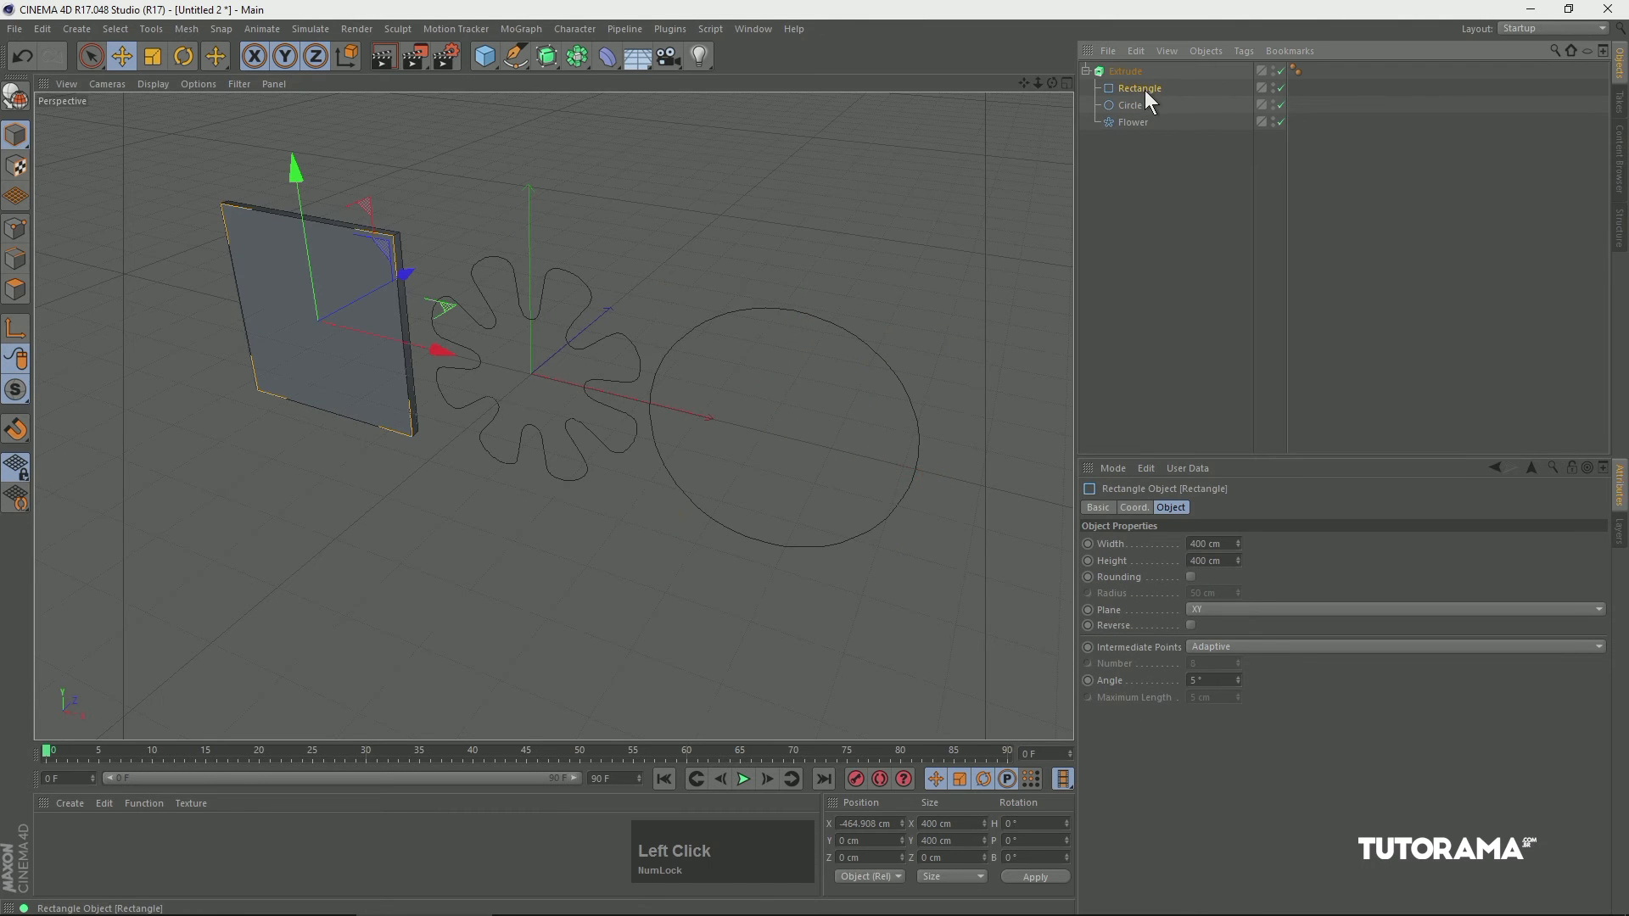
mouse_move(1131, 102)
left_mouse_down()
mouse_move(1121, 82)
mouse_move(1132, 92)
left_mouse_up()
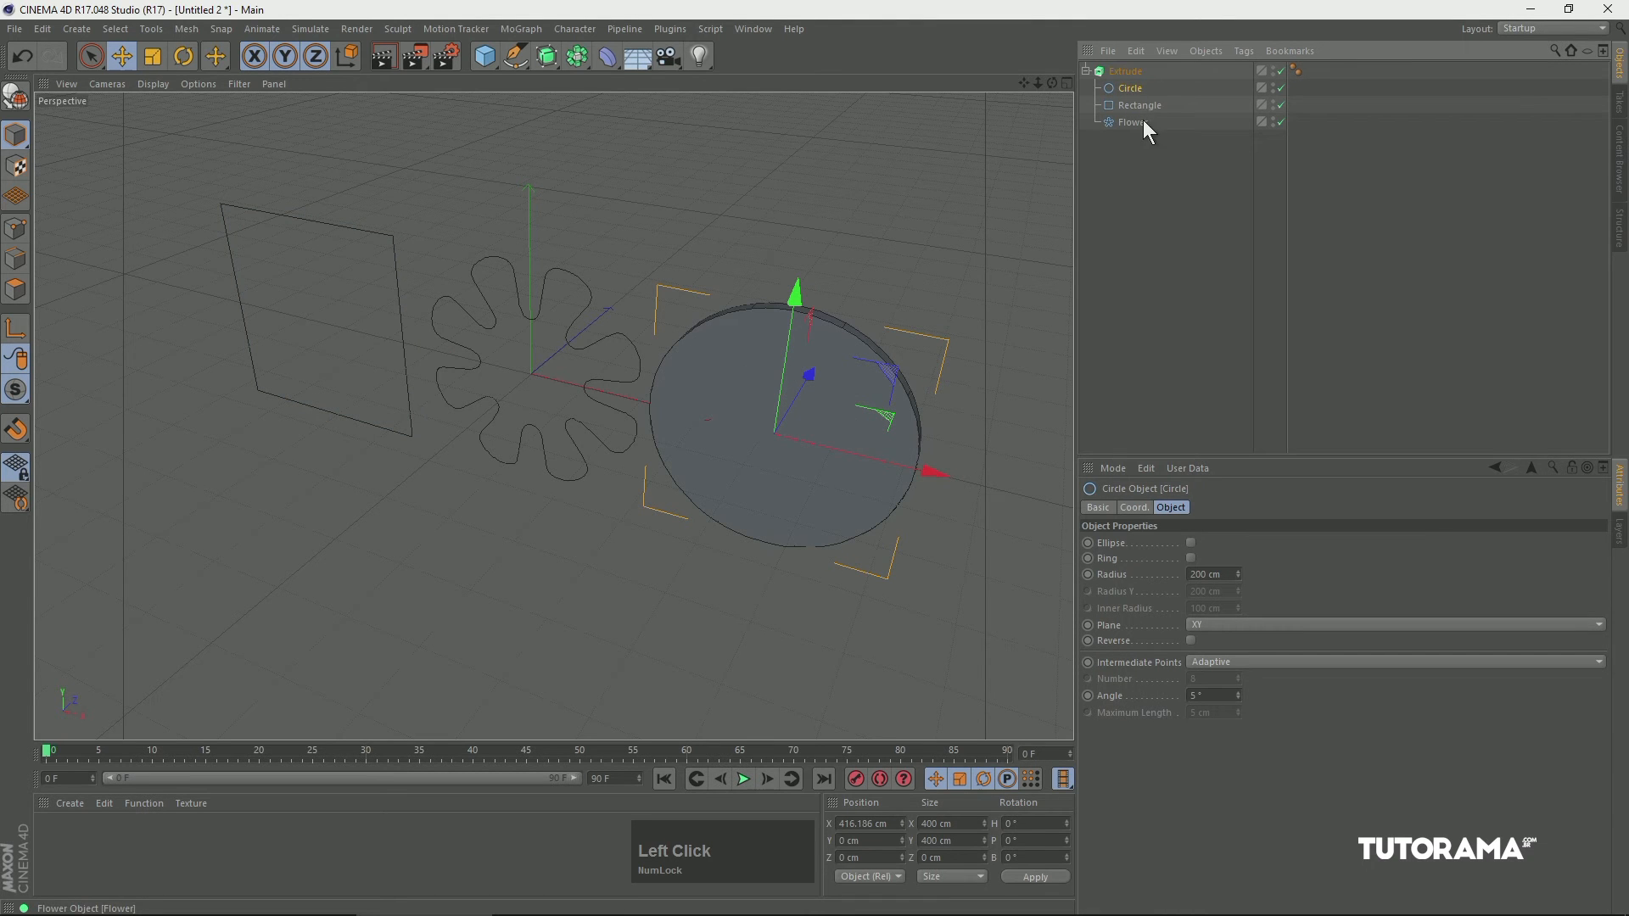
left_click_drag(1133, 122, 1129, 93)
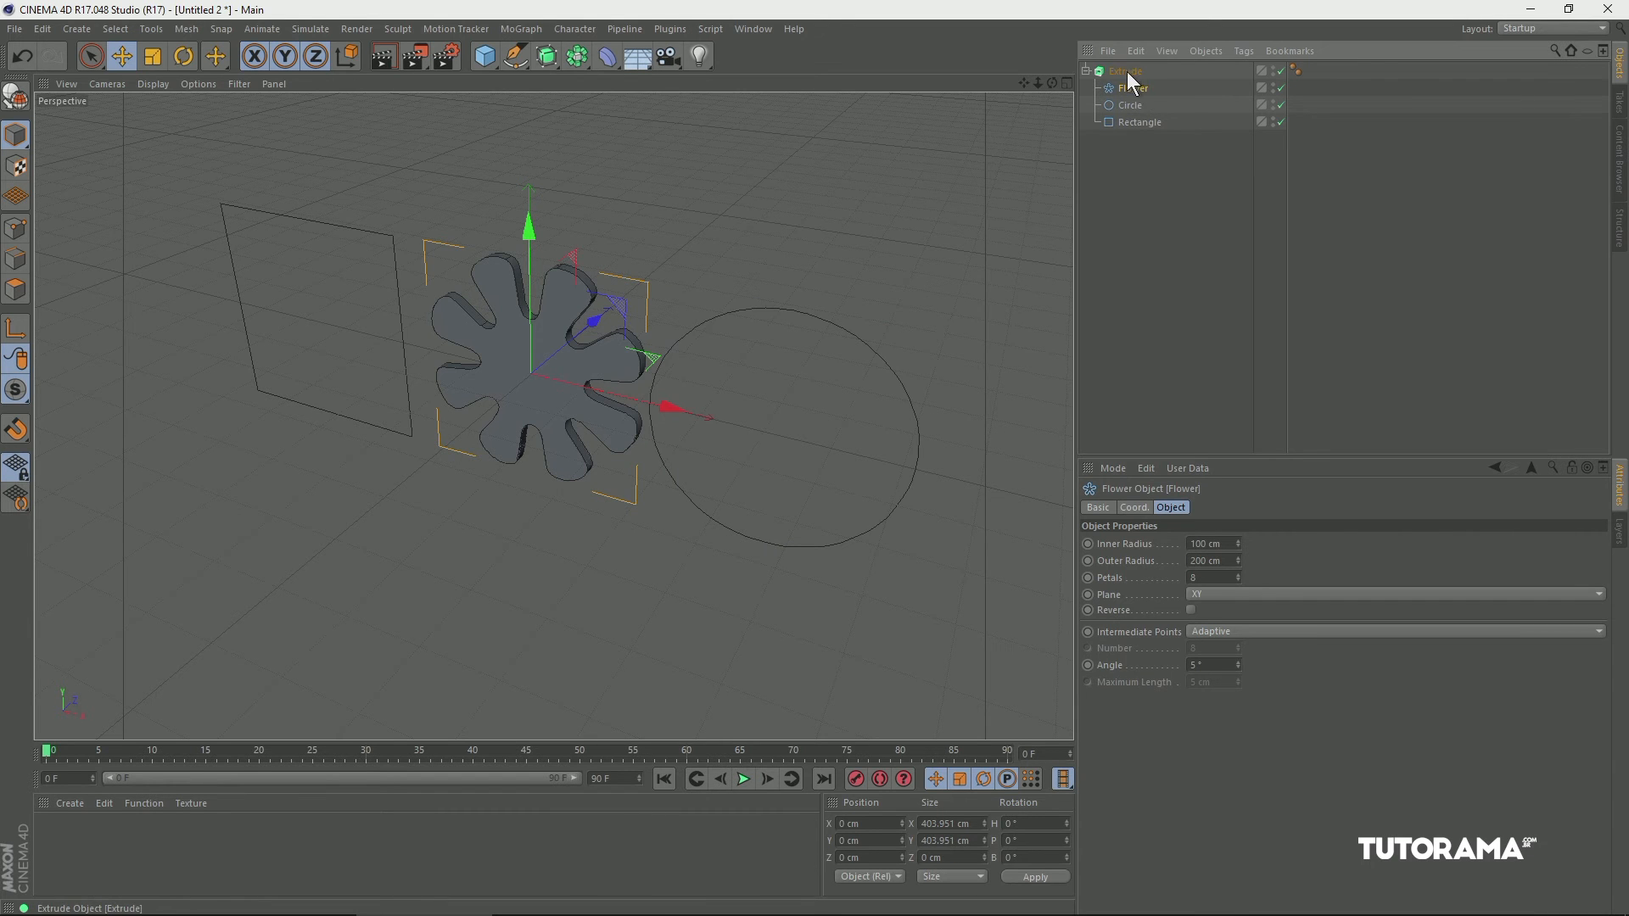
Enable Hierarchical on the Extrude and set its Z movement to 323 cm.
left_click(1128, 71)
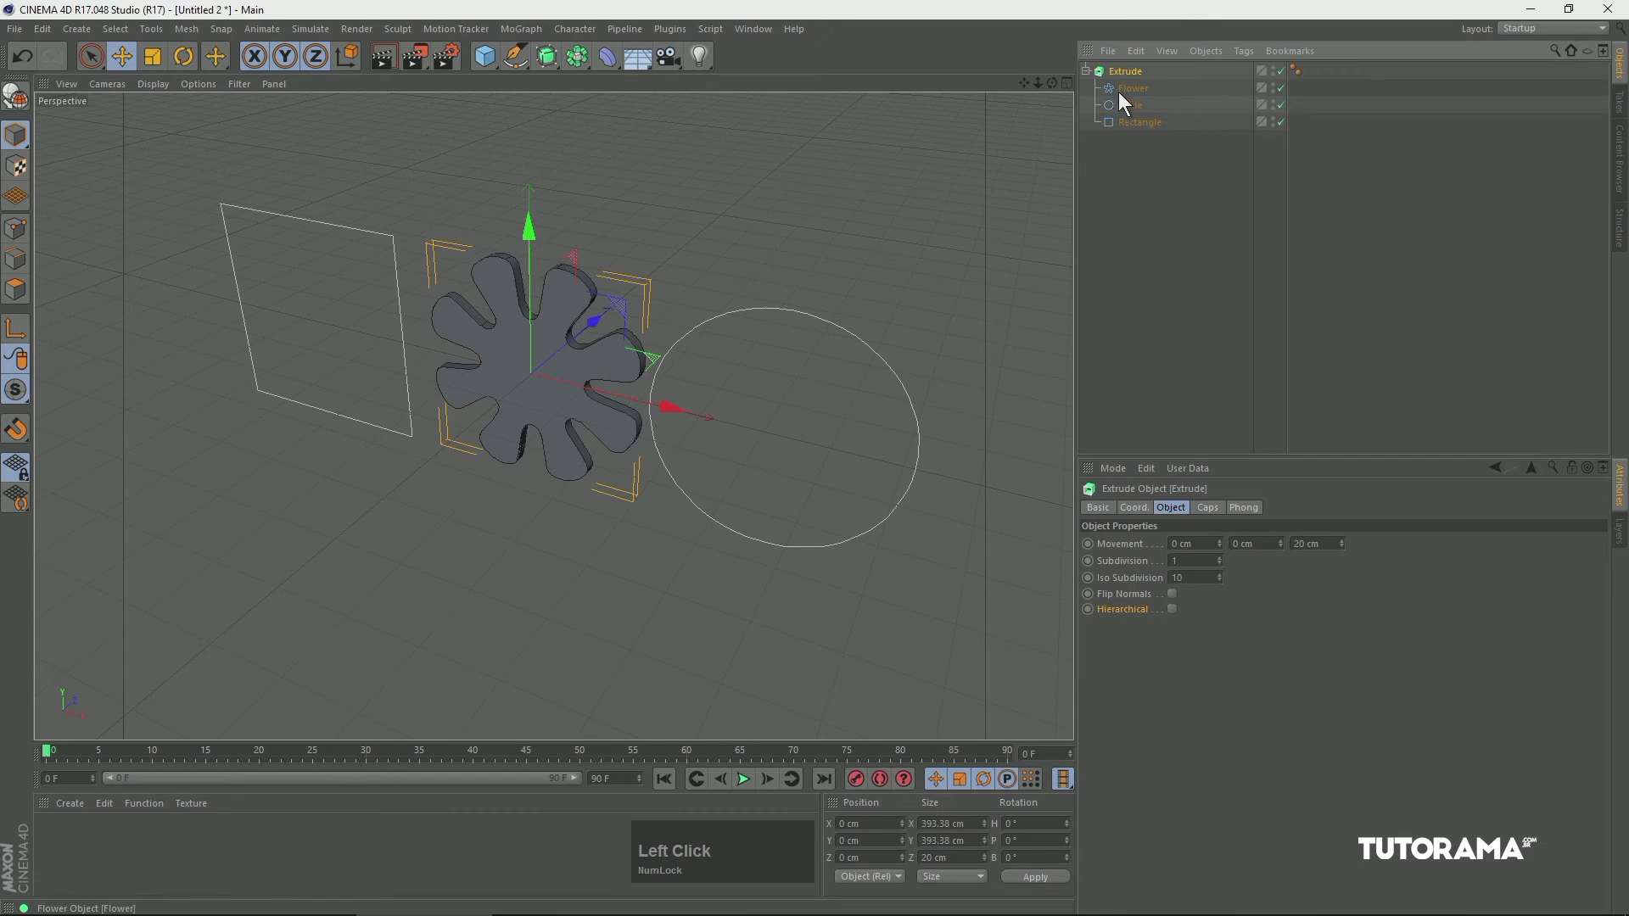
left_click(1173, 609)
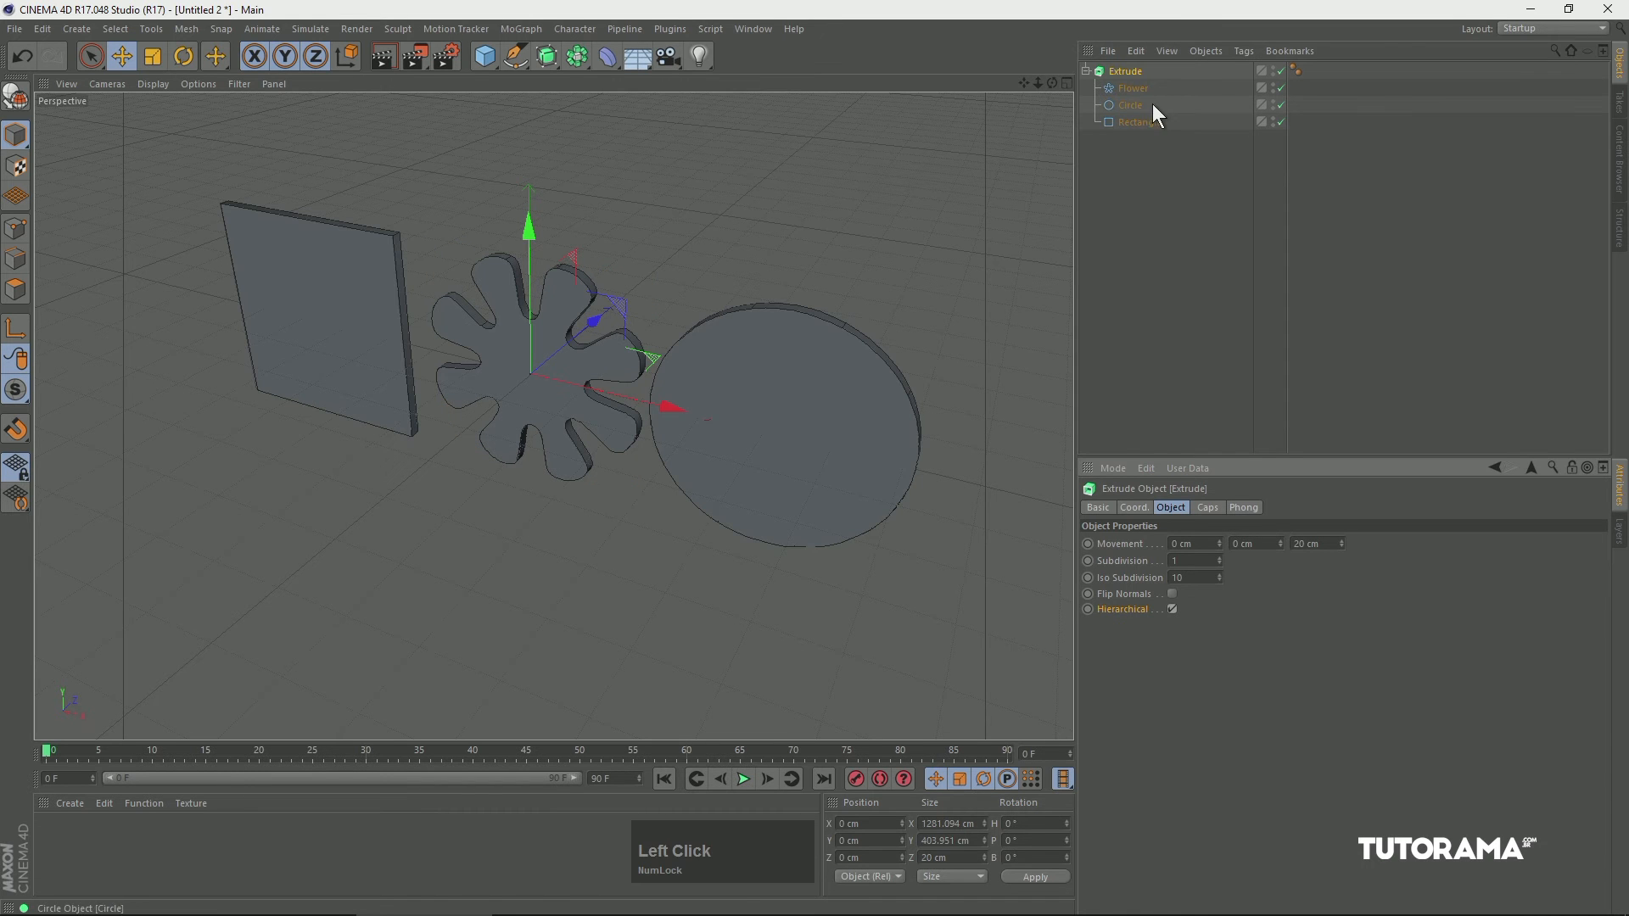
left_click_drag(1041, 250, 678, 339, "alt")
left_click_drag(1341, 544, 1352, 286)
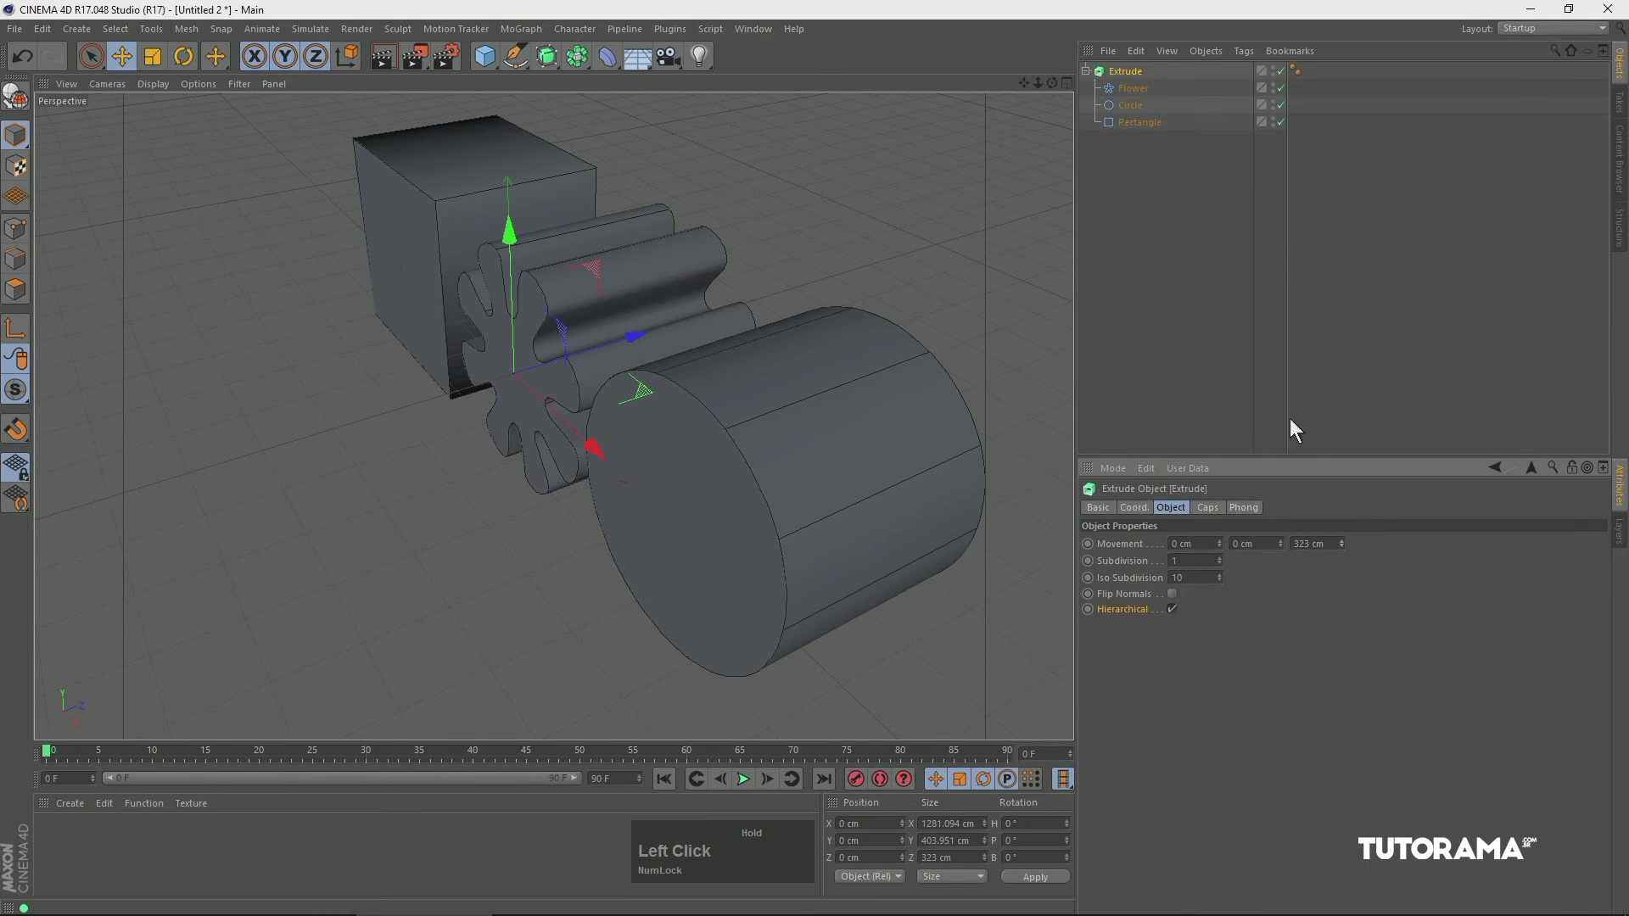
Set both the start and end caps of the Extrude to None.
left_click(1210, 509)
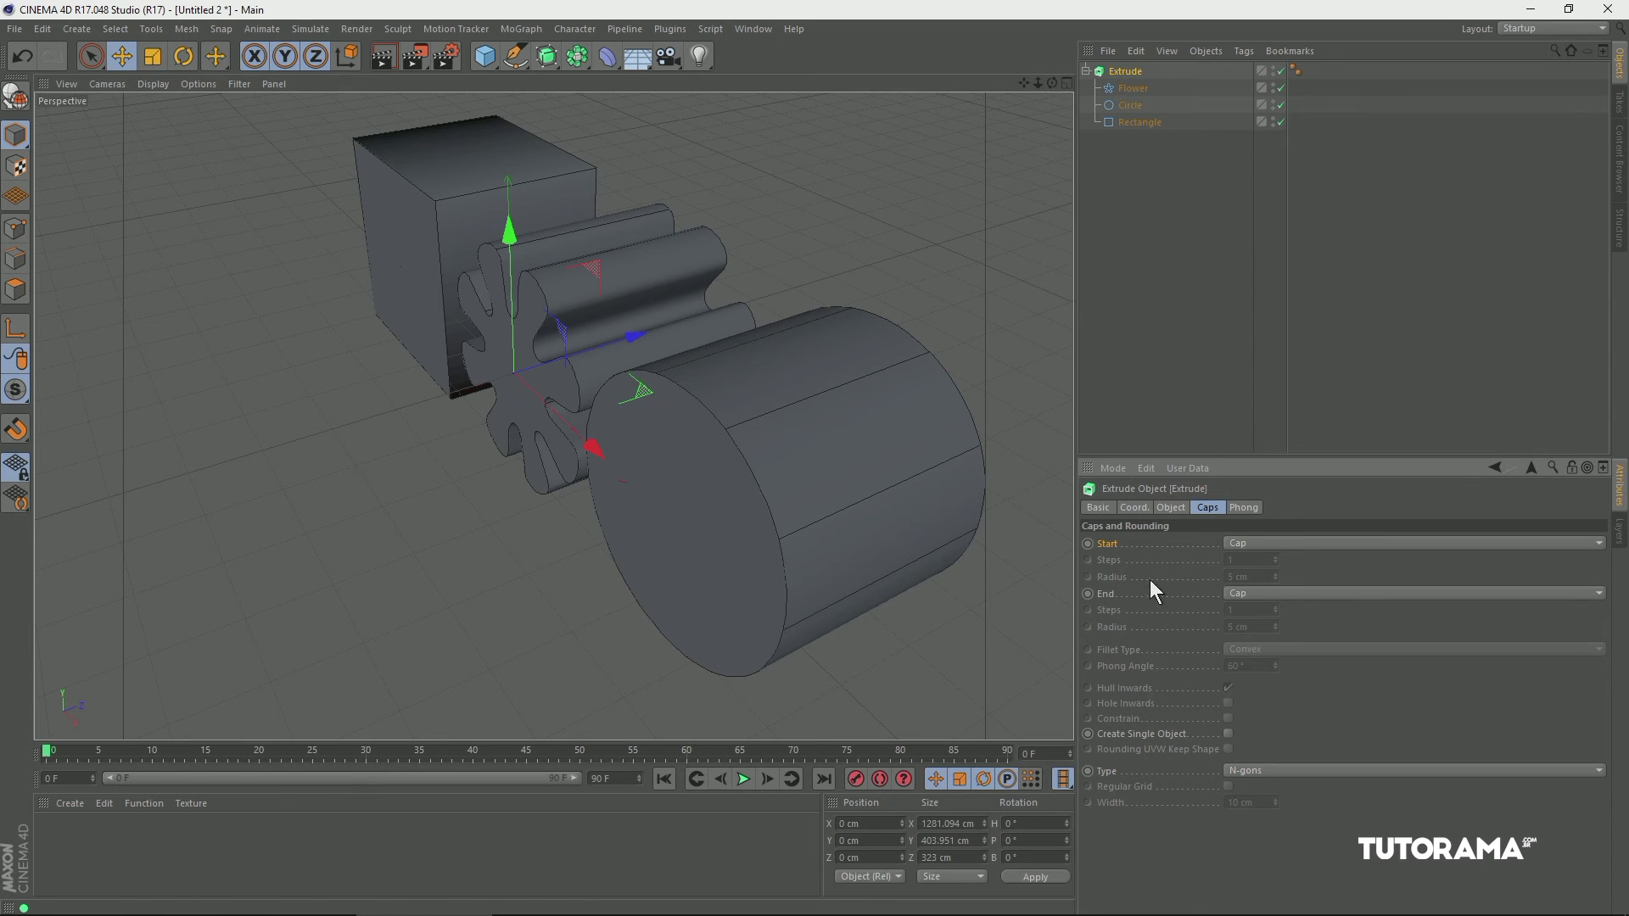
left_click(1265, 543)
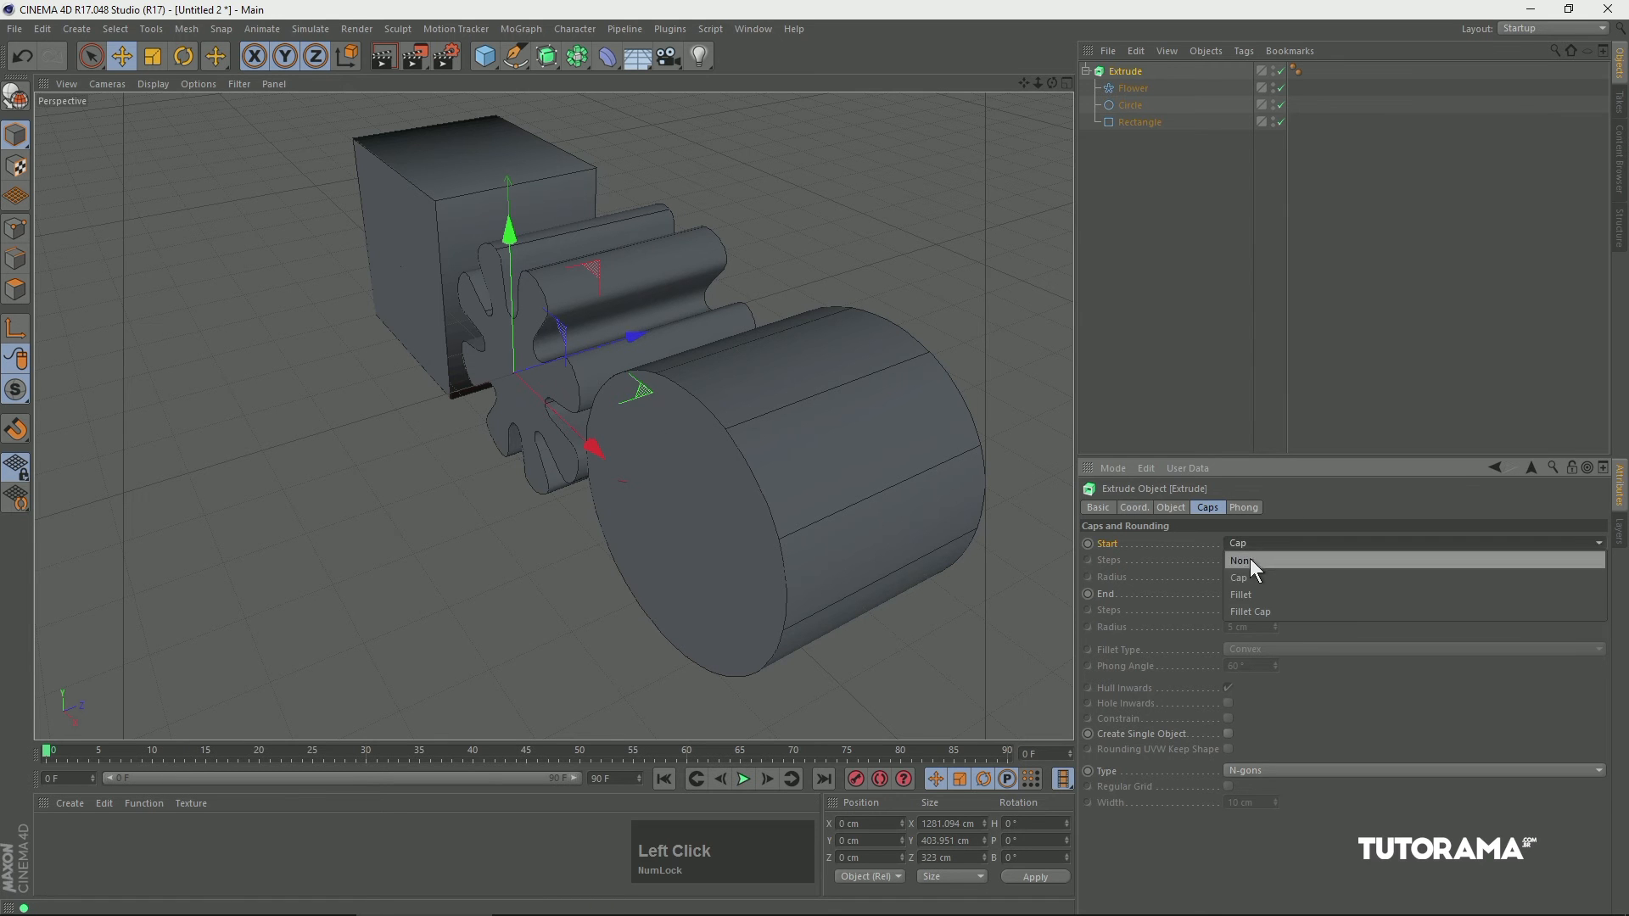
left_click(1250, 560)
left_click(1250, 594)
left_click(1242, 611)
left_click_drag(780, 449, 861, 371, "alt")
Set both the start and end of the Extrude to Fillet.
left_click(1266, 543)
left_click(1241, 594)
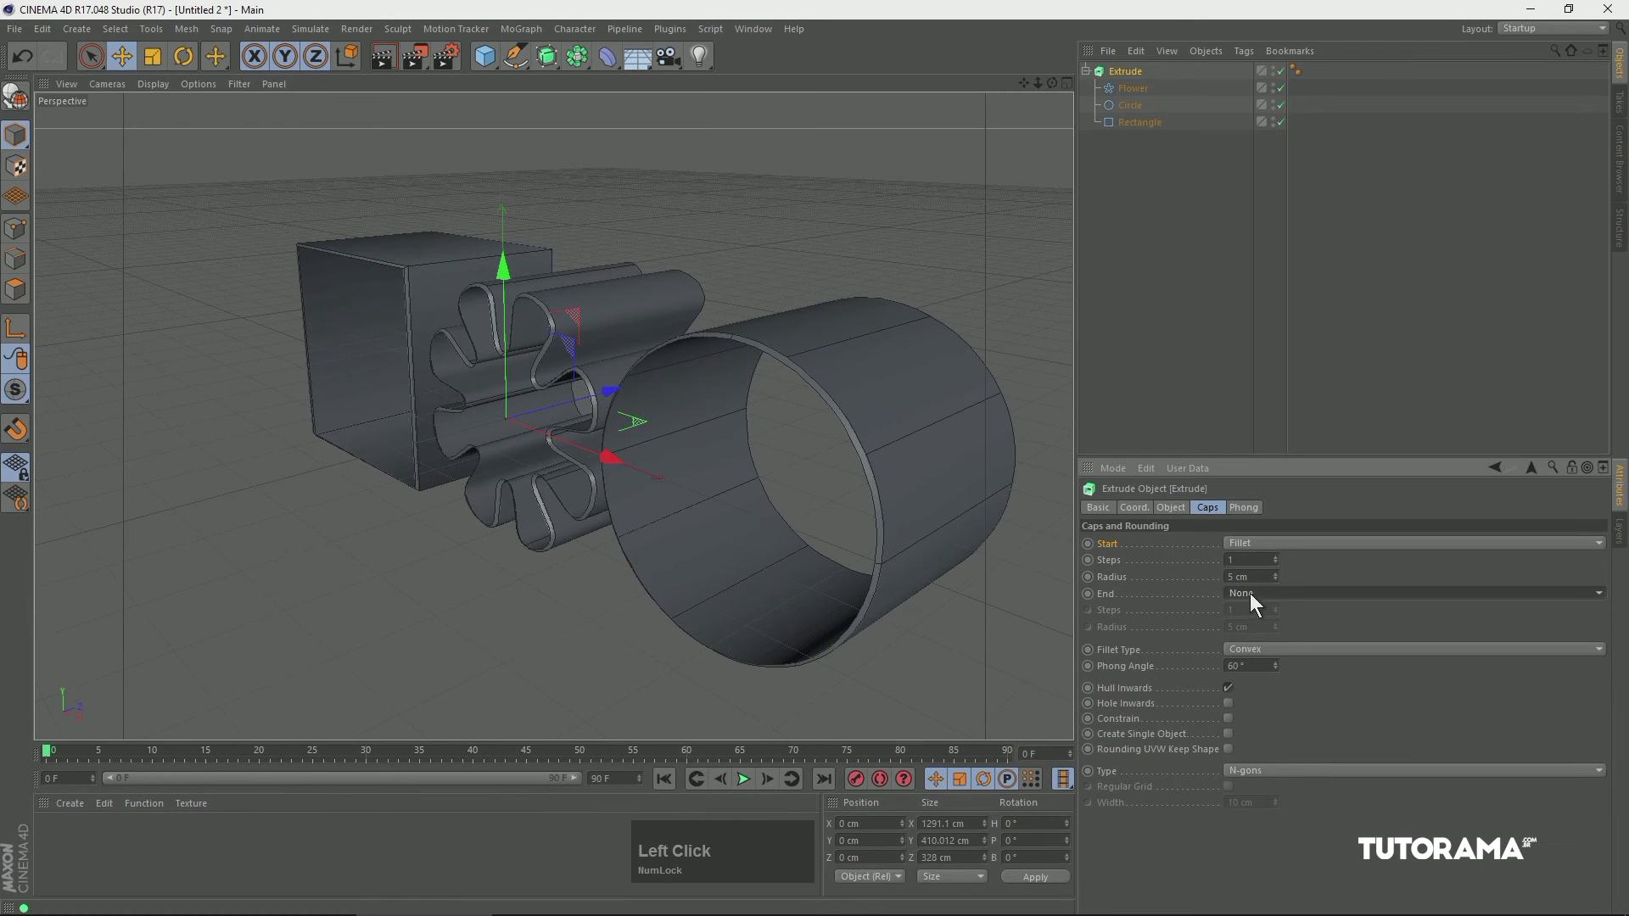
left_click(1253, 593)
left_click(1239, 645)
left_click_drag(935, 459, 596, 406, "alt")
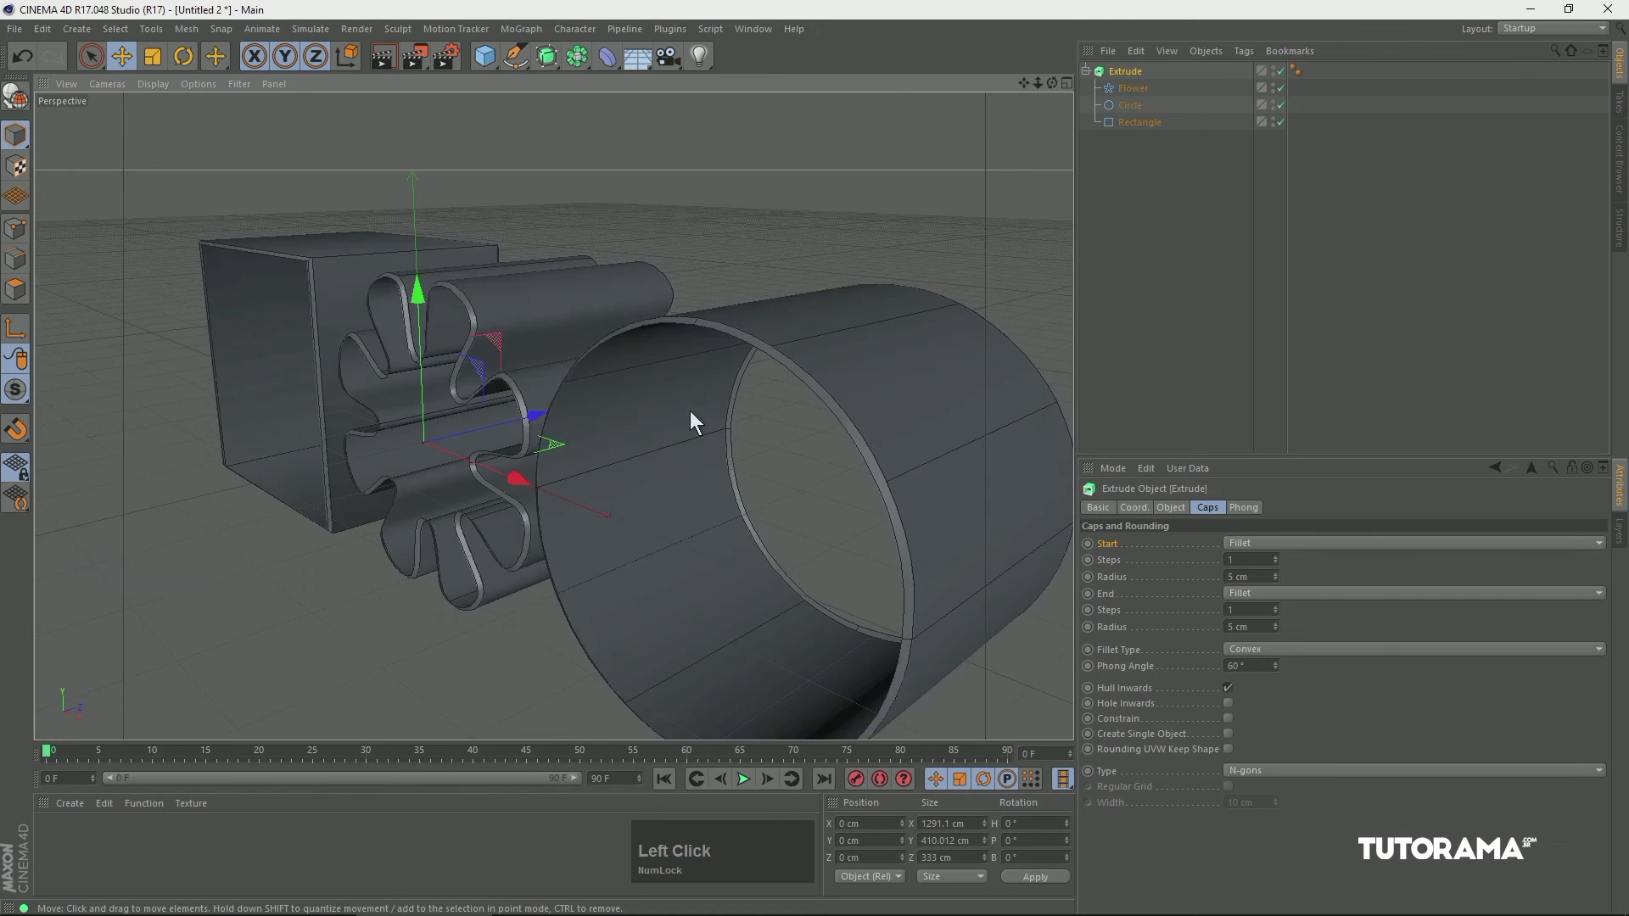
Set the start of the Extrude to Fillet Cap.
left_click(1265, 544)
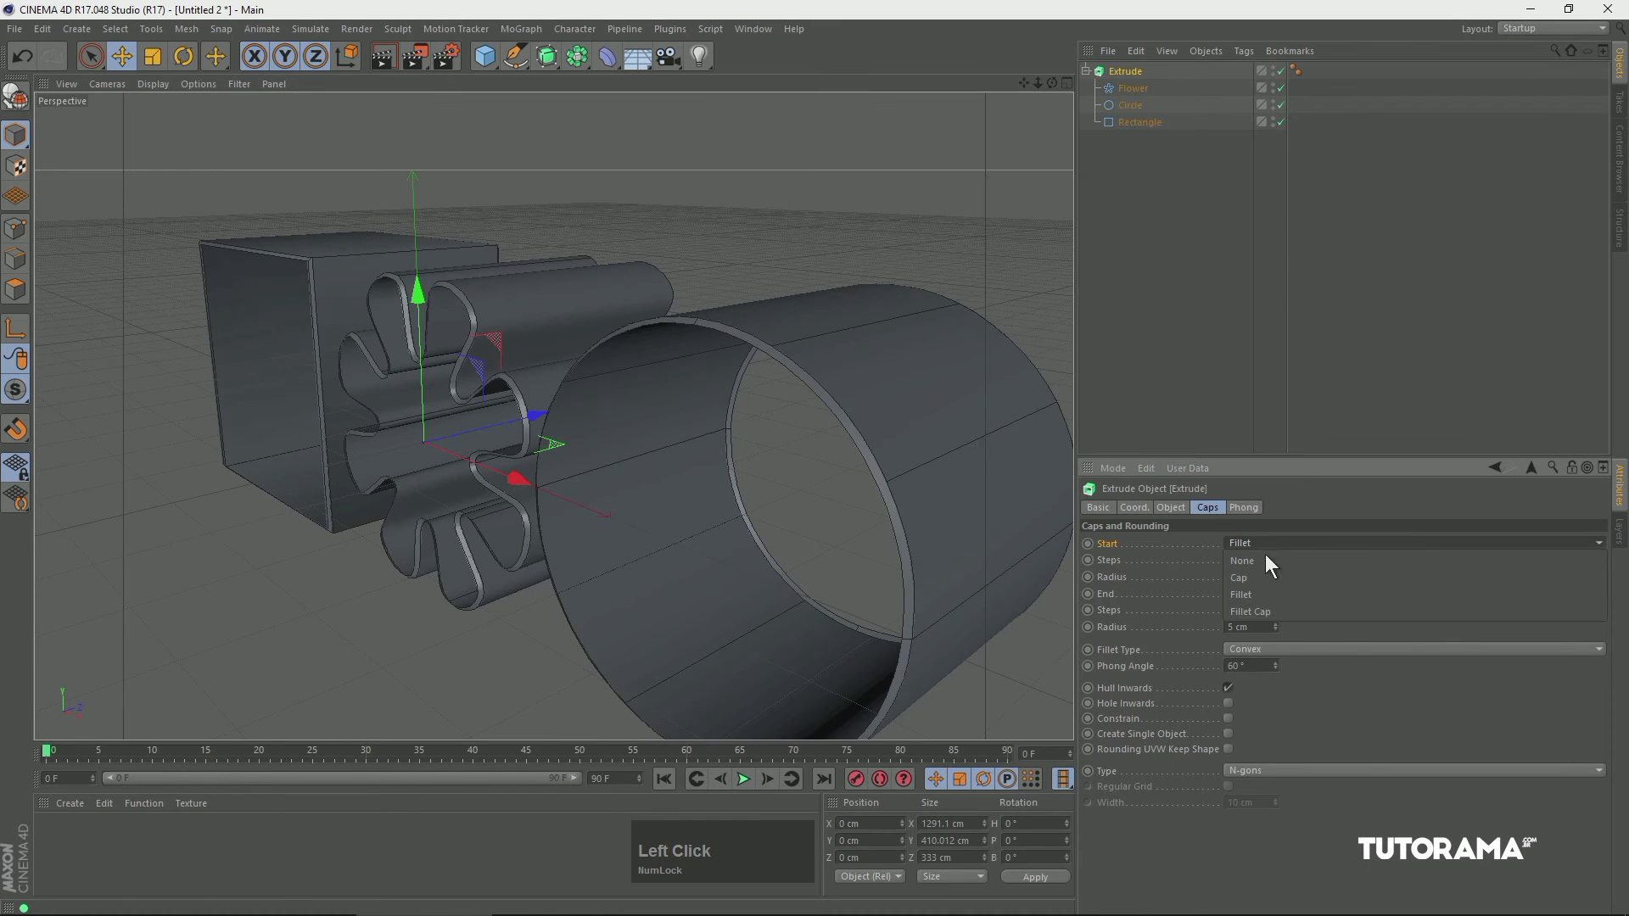
left_click(1256, 612)
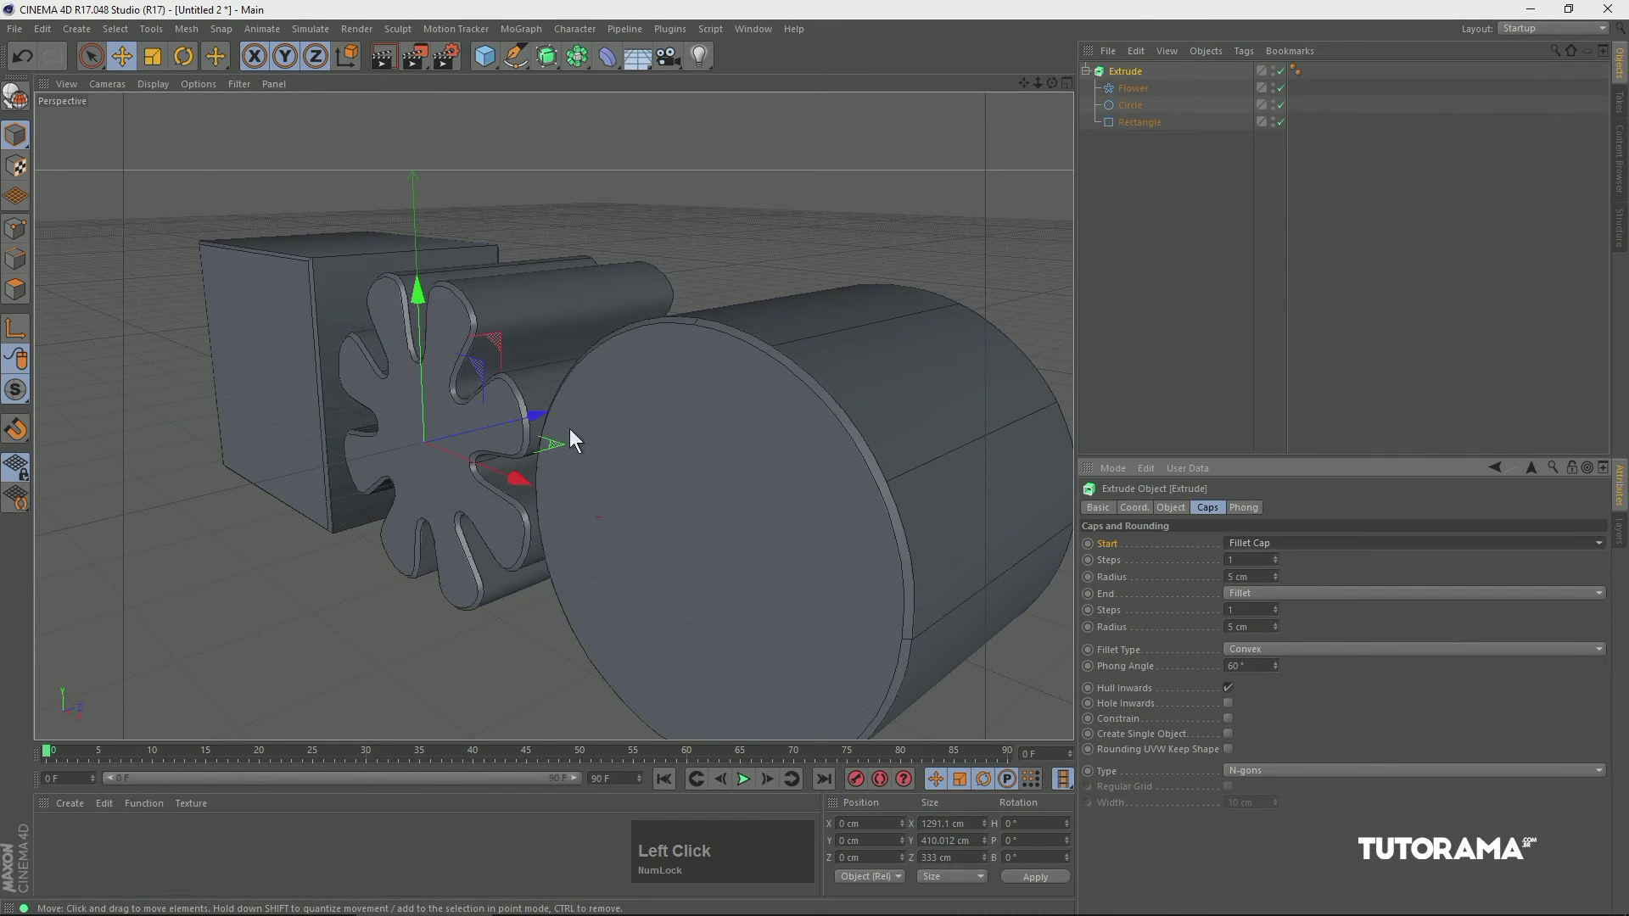
Set the end of the Extrude to Fillet Cap.
left_click_drag(1048, 277, 648, 399, "alt")
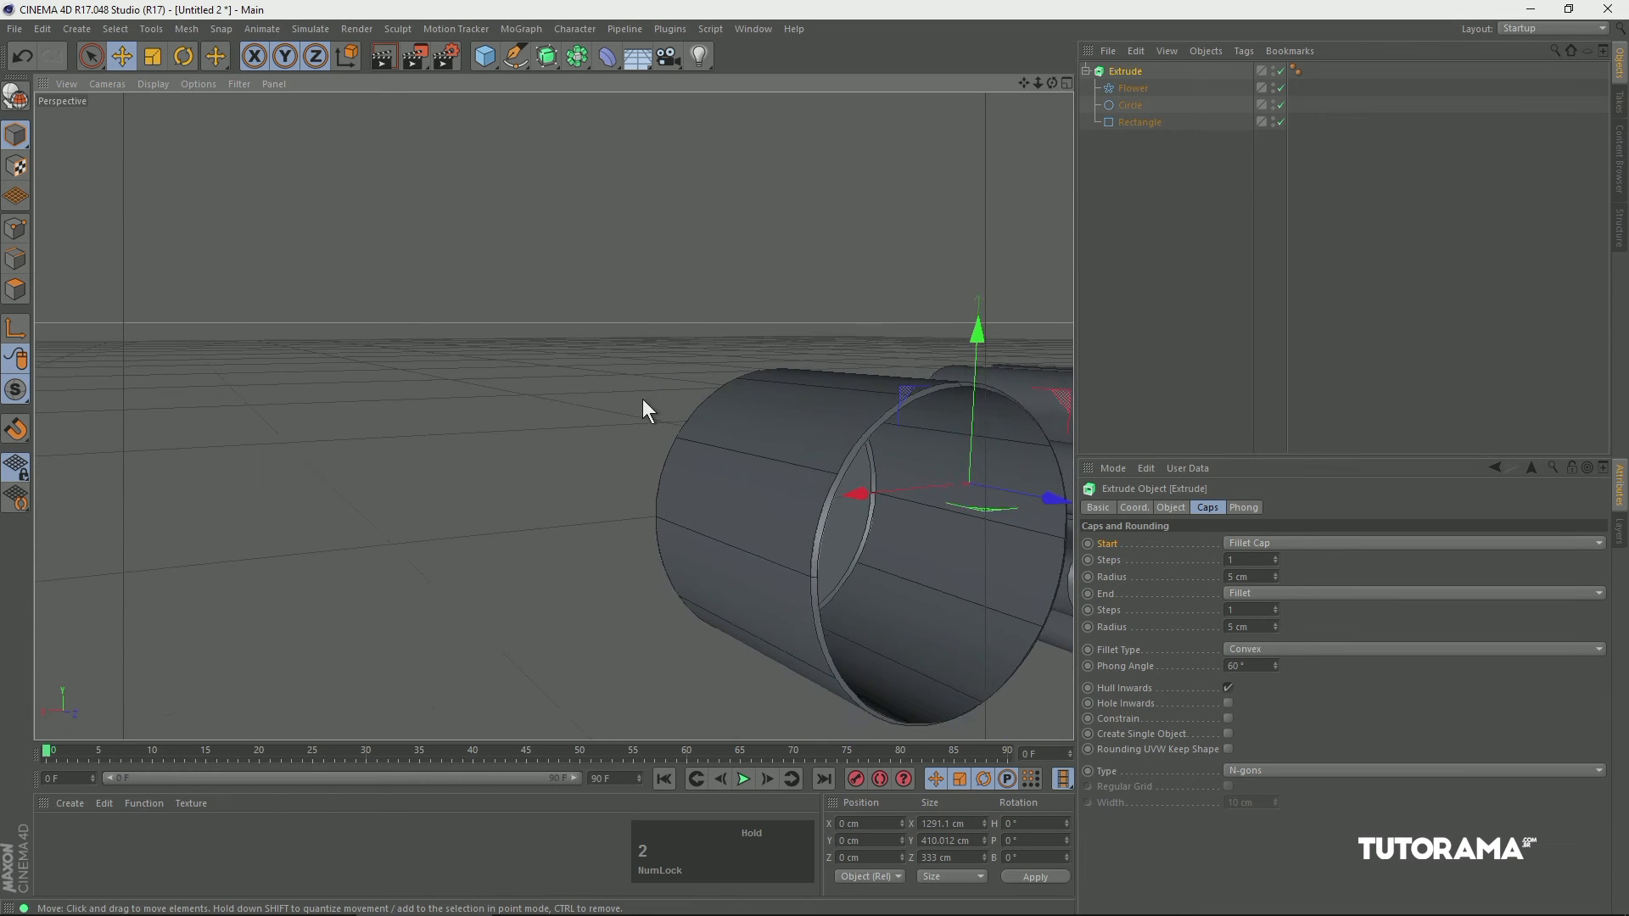
left_click(1288, 594)
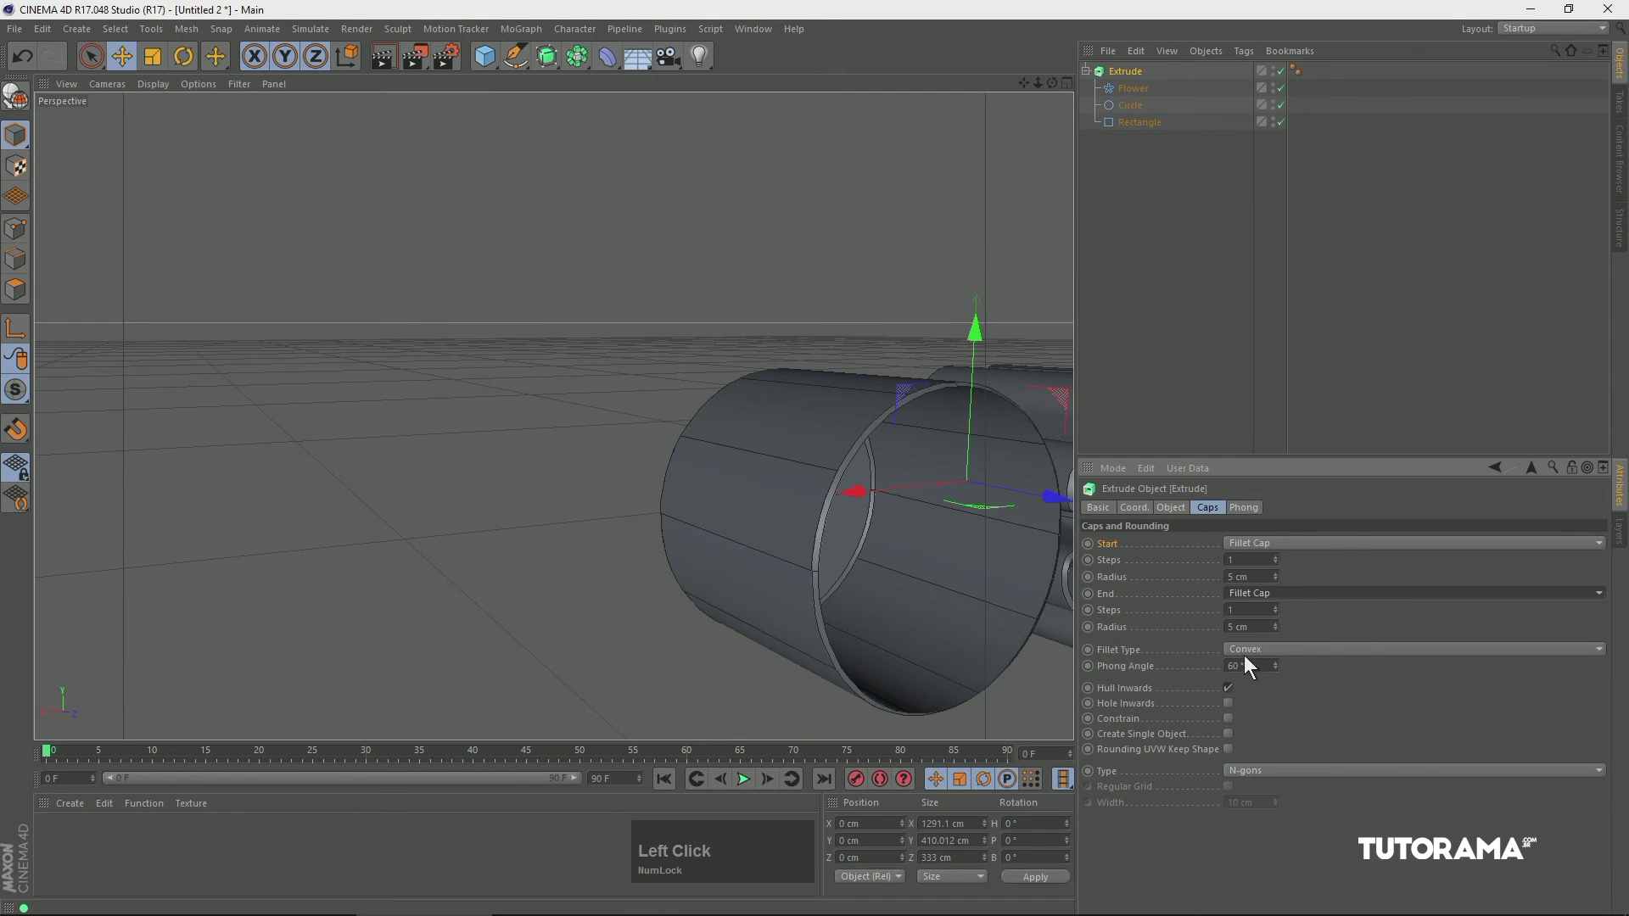
left_click(1244, 659)
left_click_drag(721, 440, 857, 458, "alt")
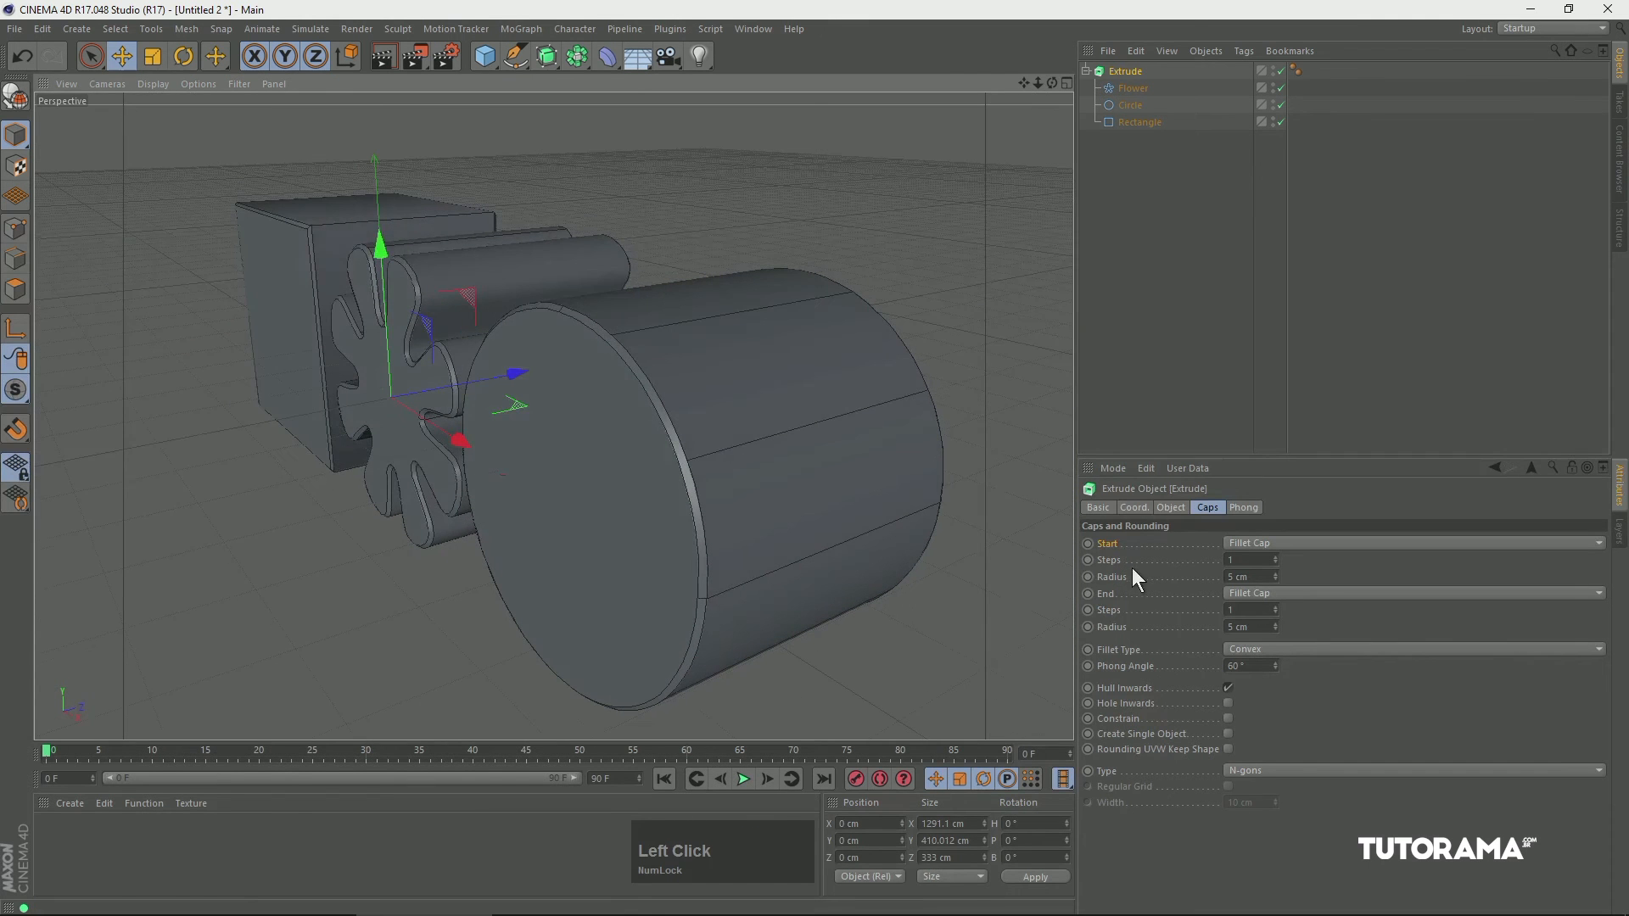
Set the start fillet's Steps to 2 and display the shaded objects with all their polygon lines in the viewport.
left_click_drag(674, 398, 641, 433)
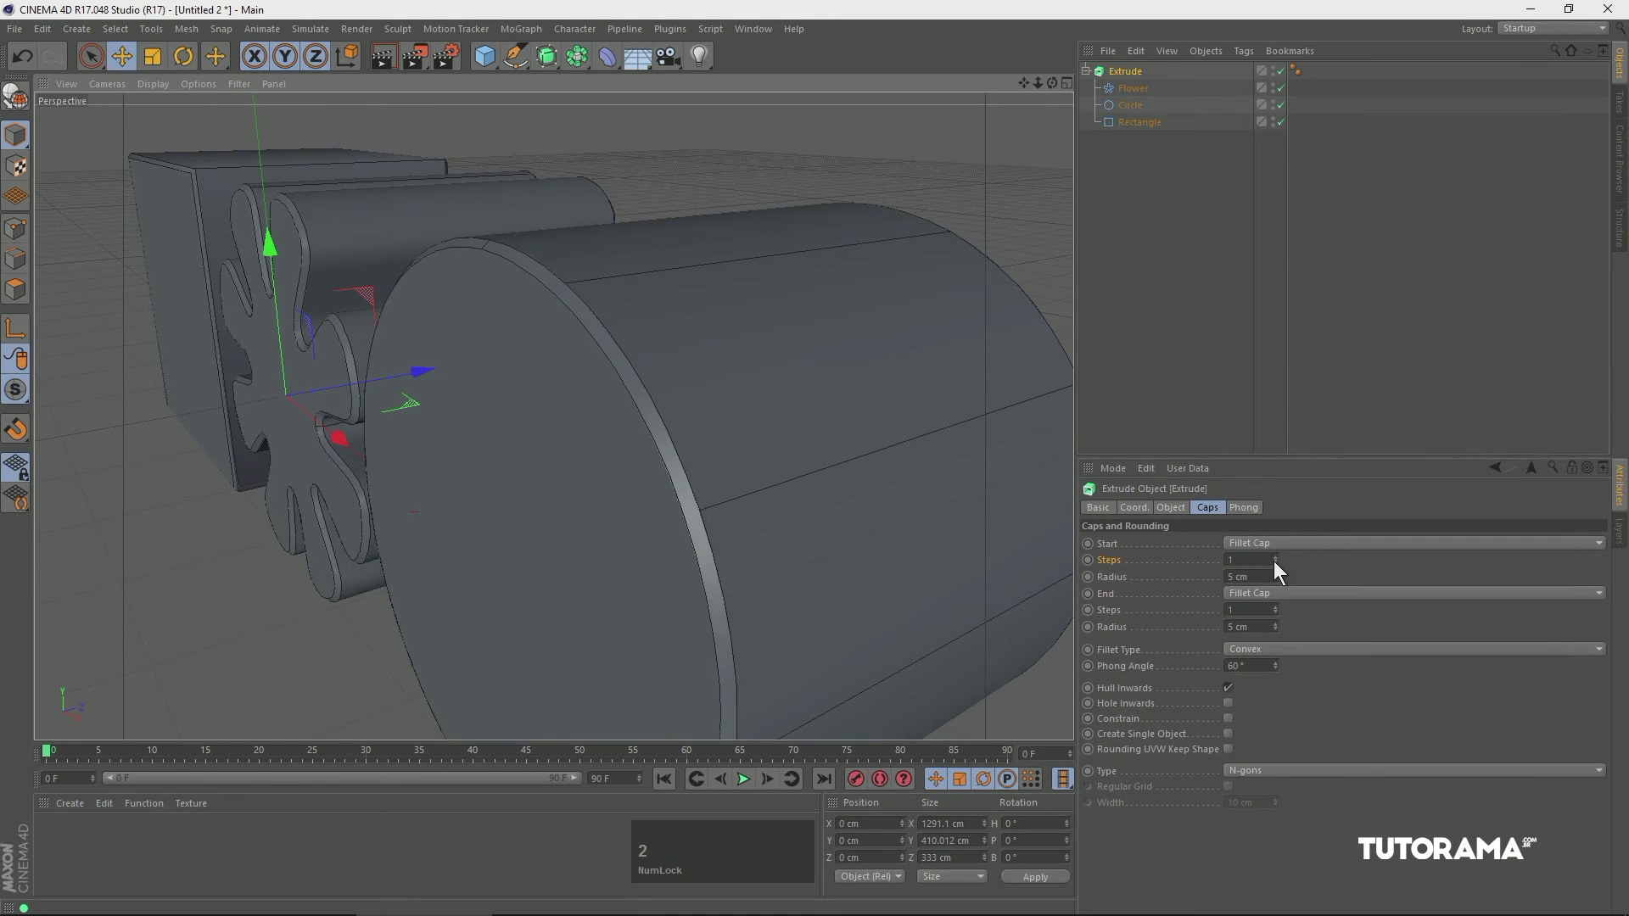
left_click(1275, 557)
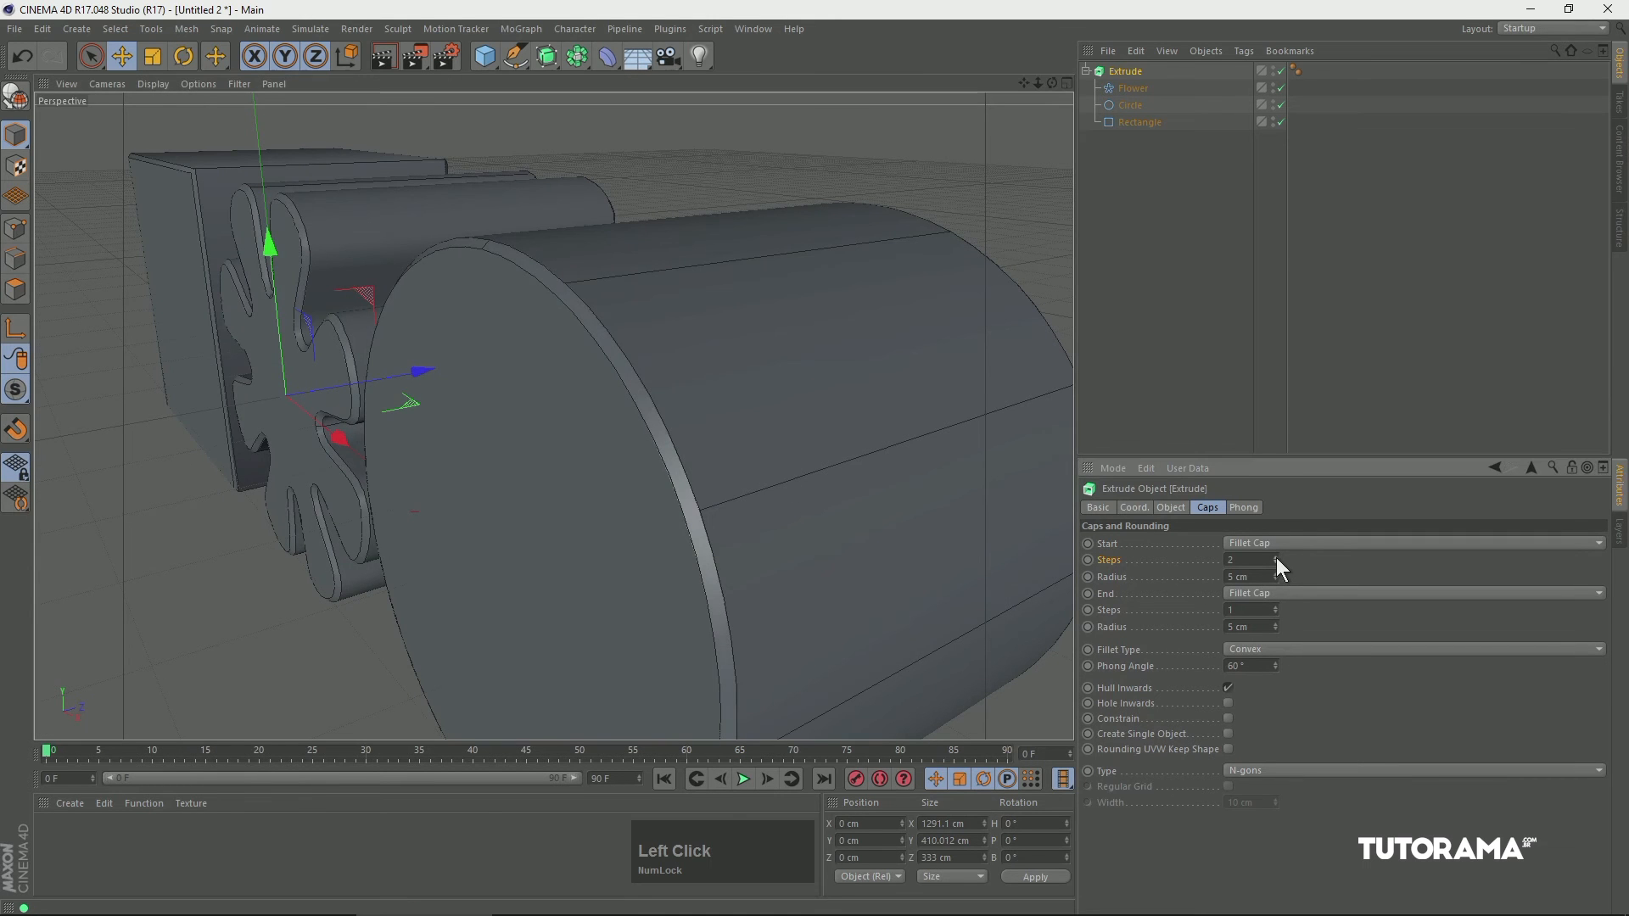
left_click(153, 84)
left_click(175, 125)
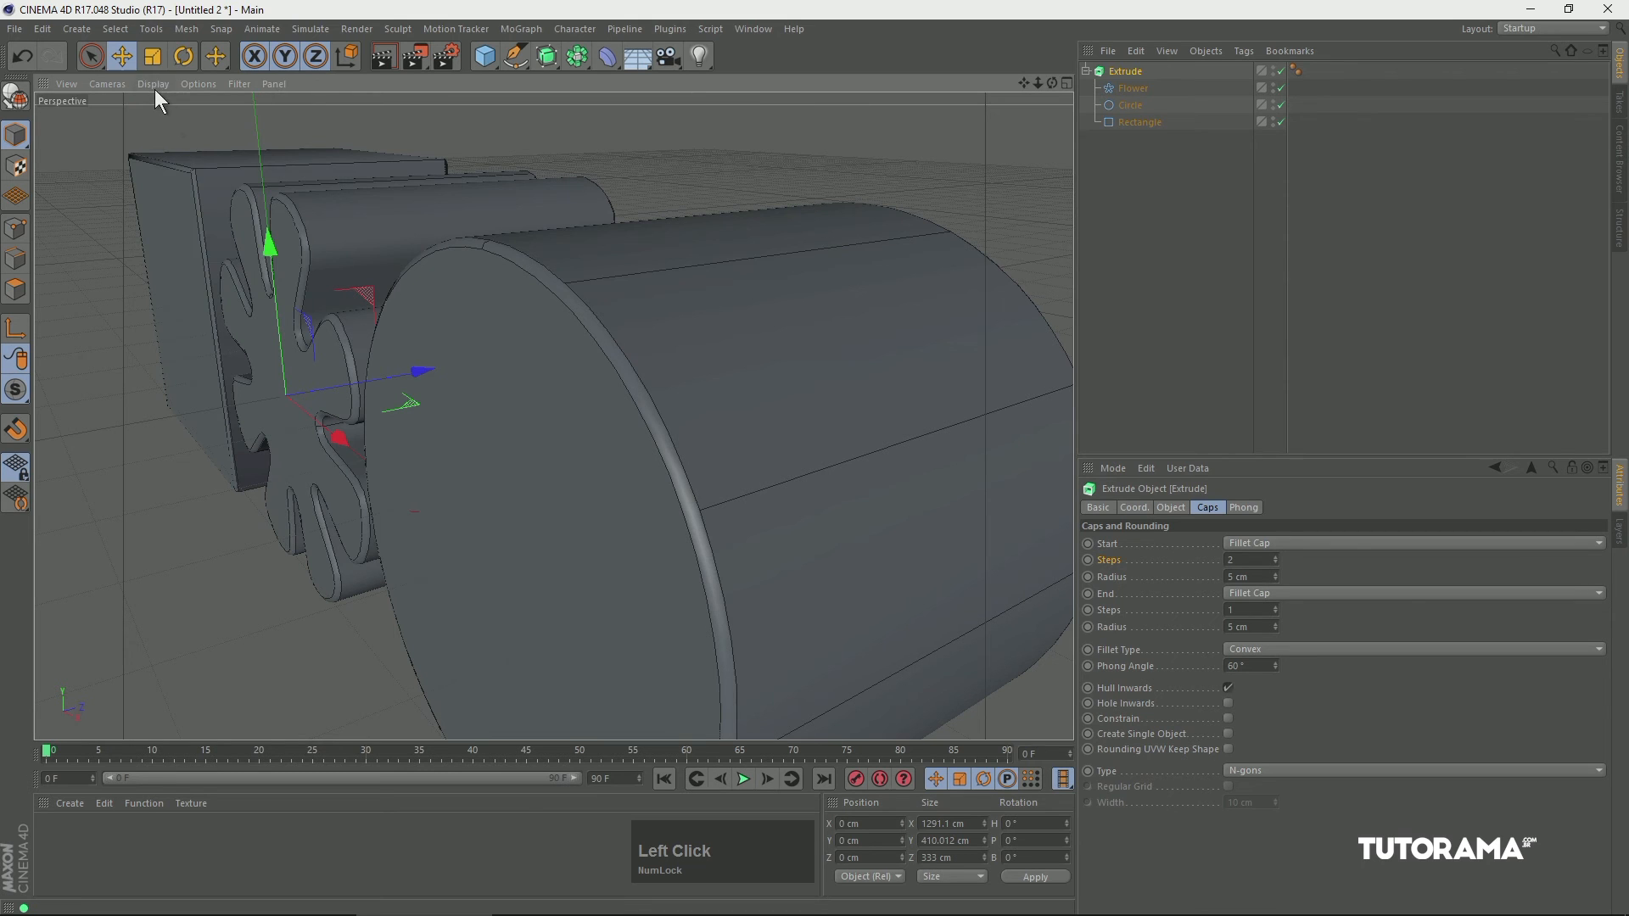
left_click(154, 85)
left_click(179, 252)
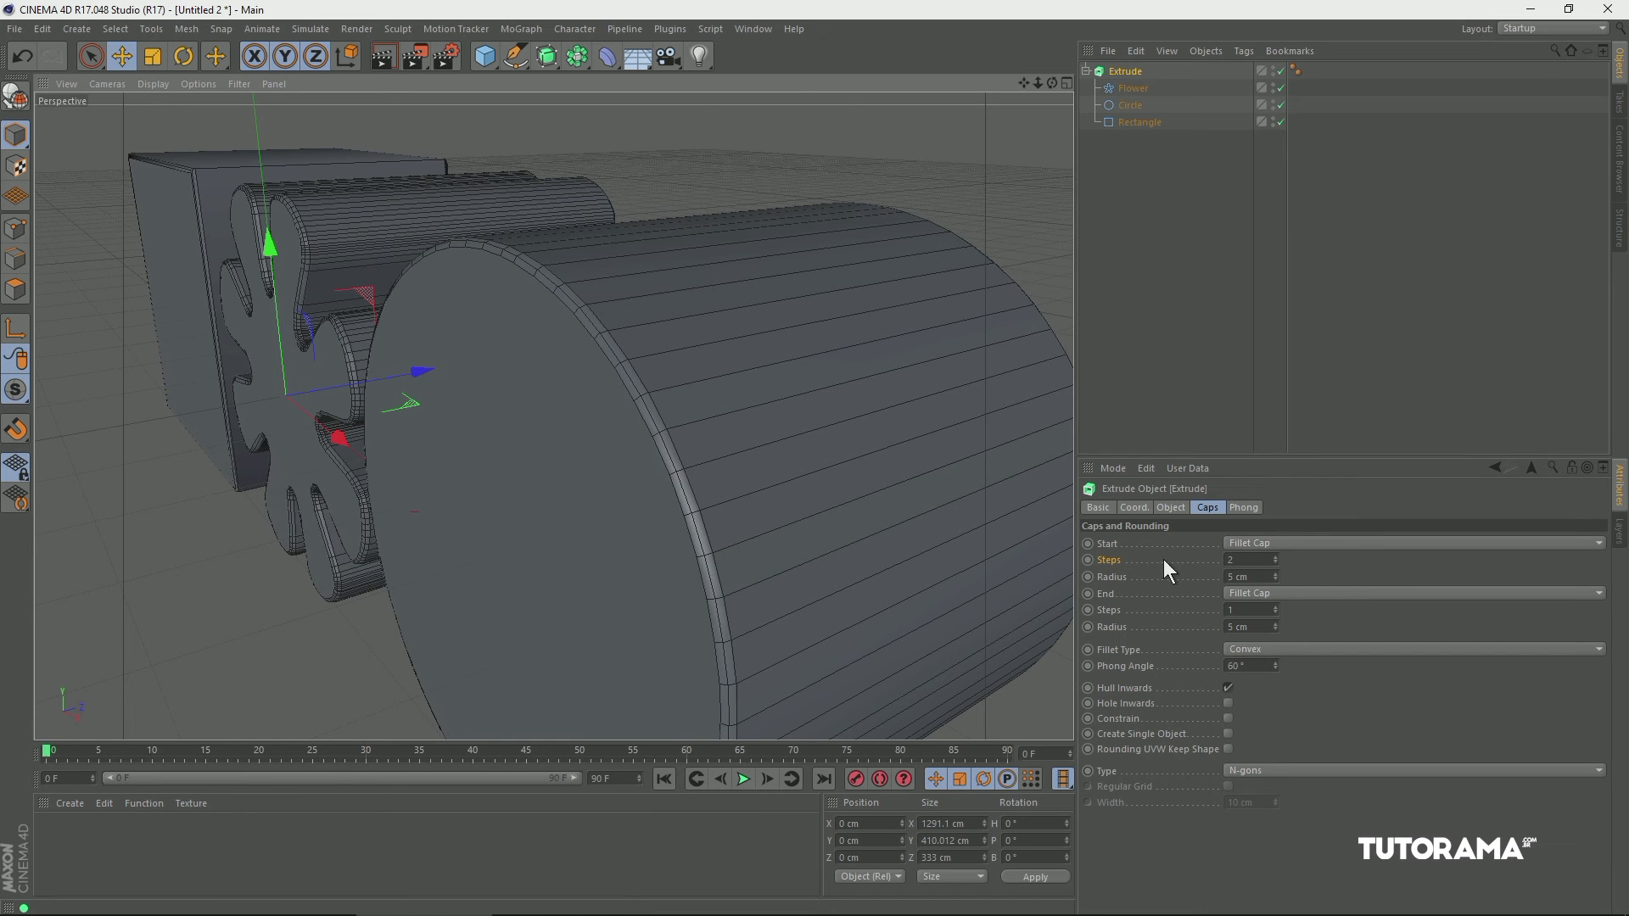
Try 7 Steps on the start fillet, reduce it to 3, and set its Radius to 27 cm.
mouse_move(664, 460)
left_mouse_down("alt")
mouse_move(682, 427)
mouse_move(669, 449)
left_mouse_up("alt")
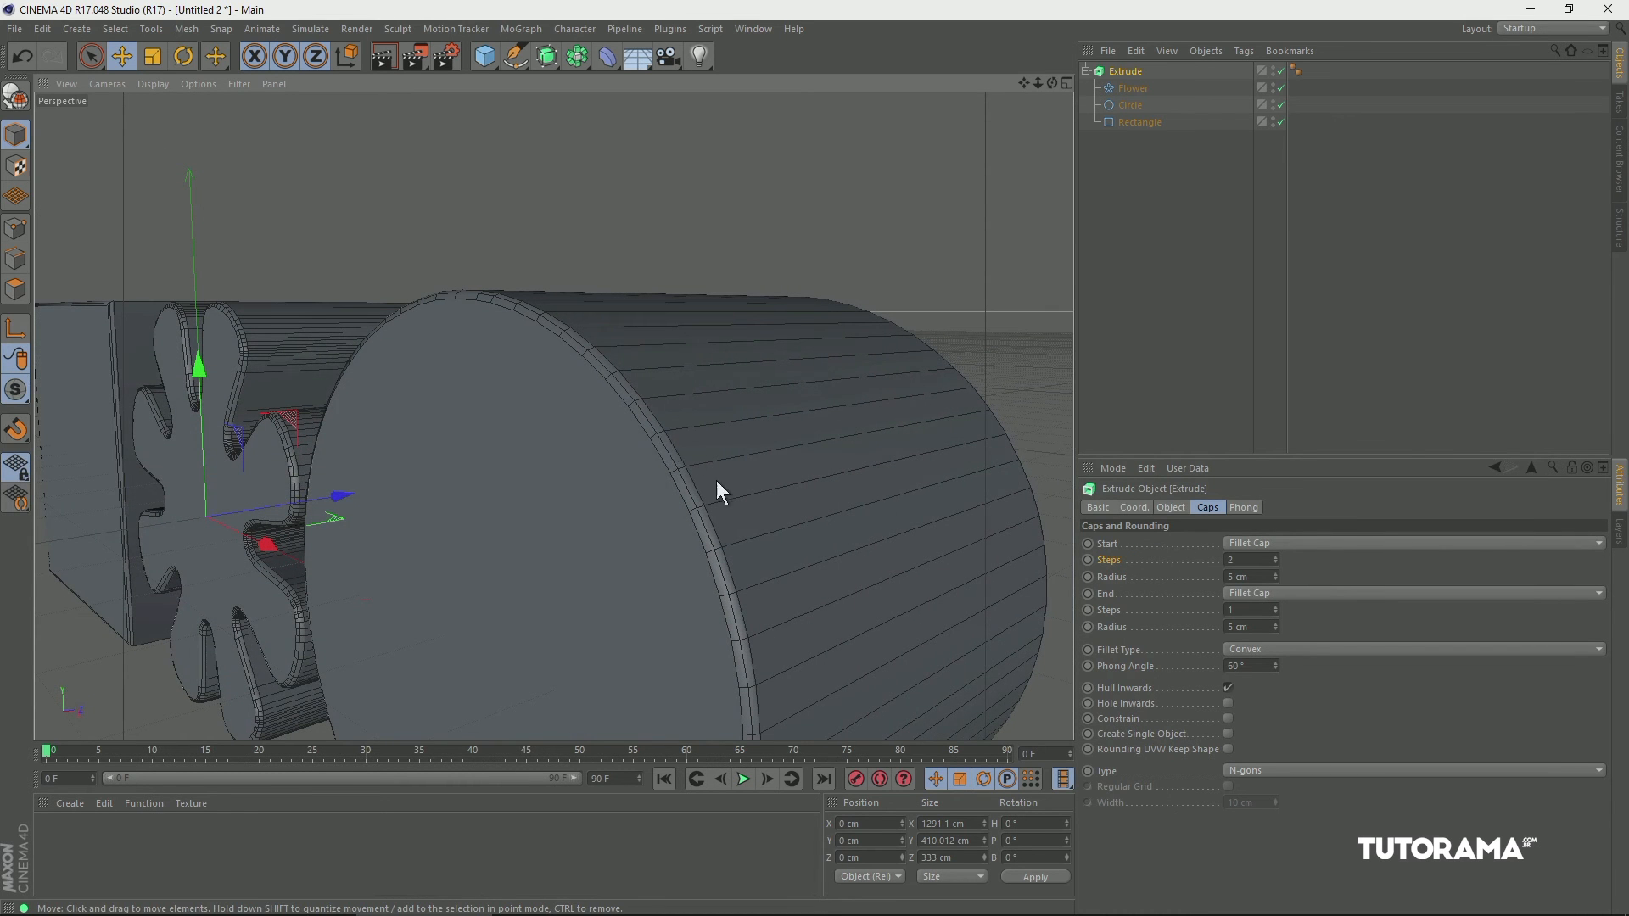
left_click(1276, 556)
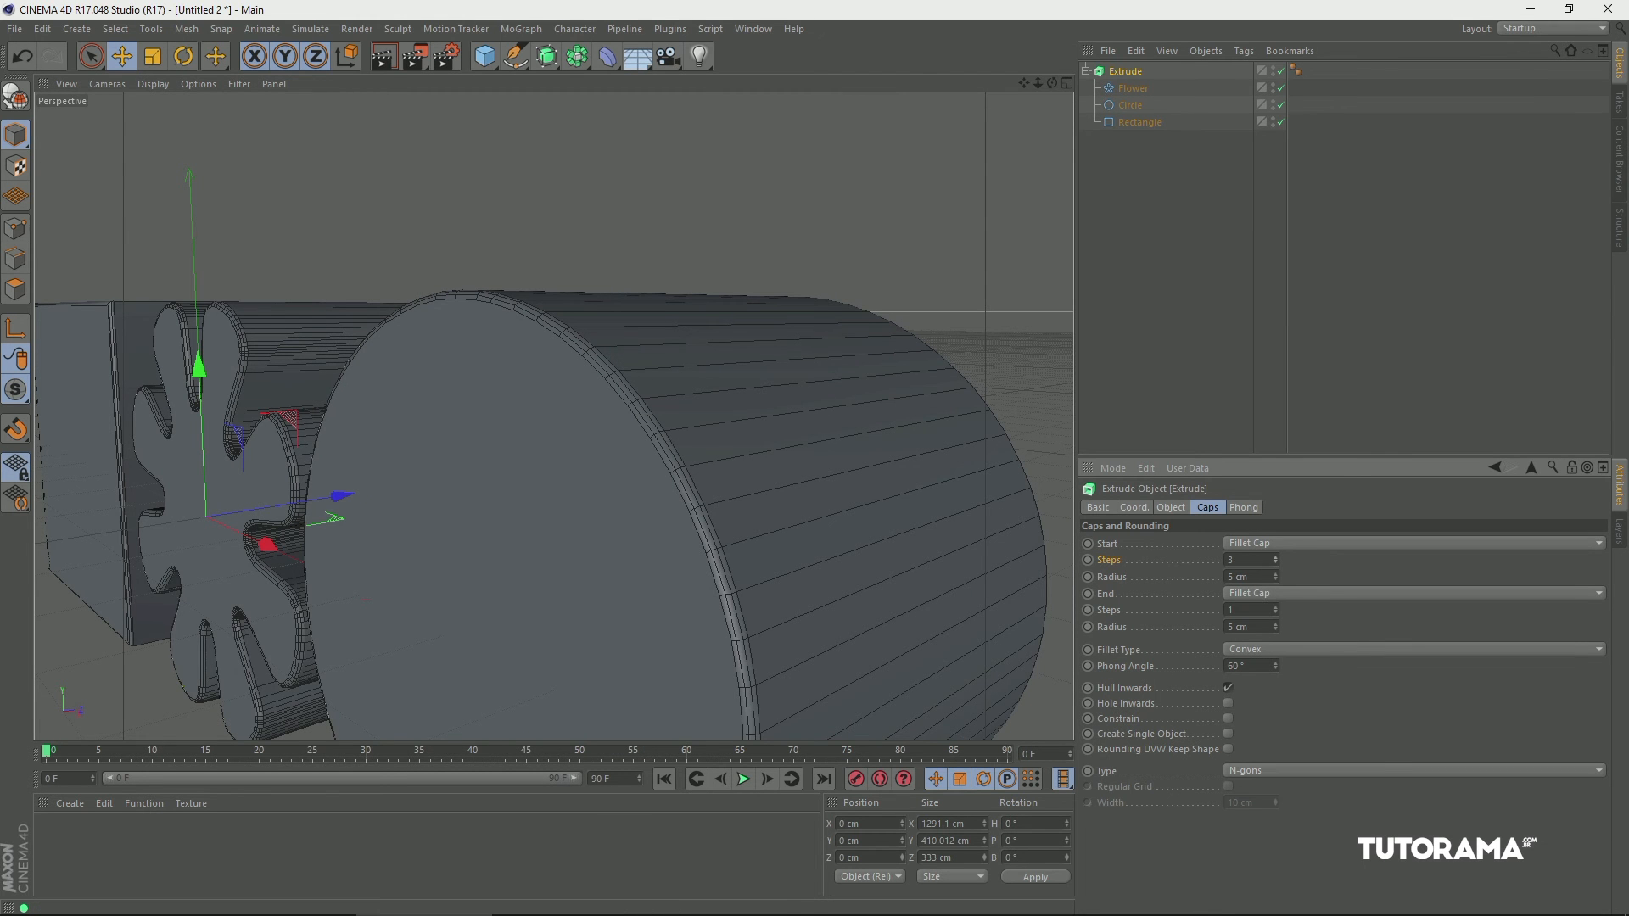
left_click(1275, 558)
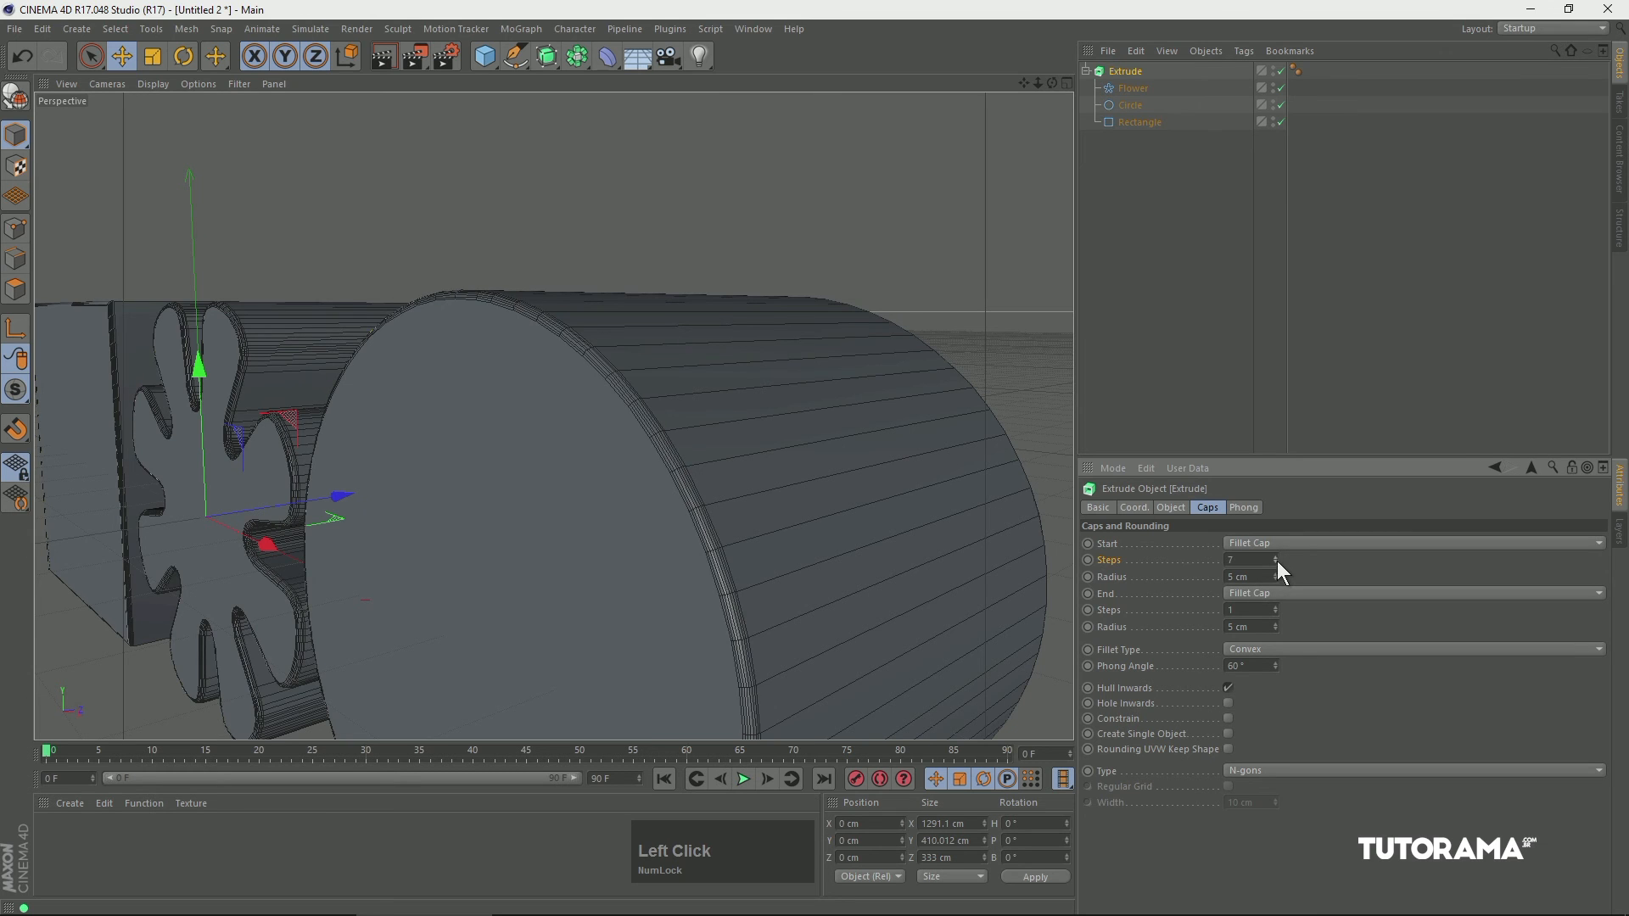
left_click(1275, 563)
left_click(1276, 564)
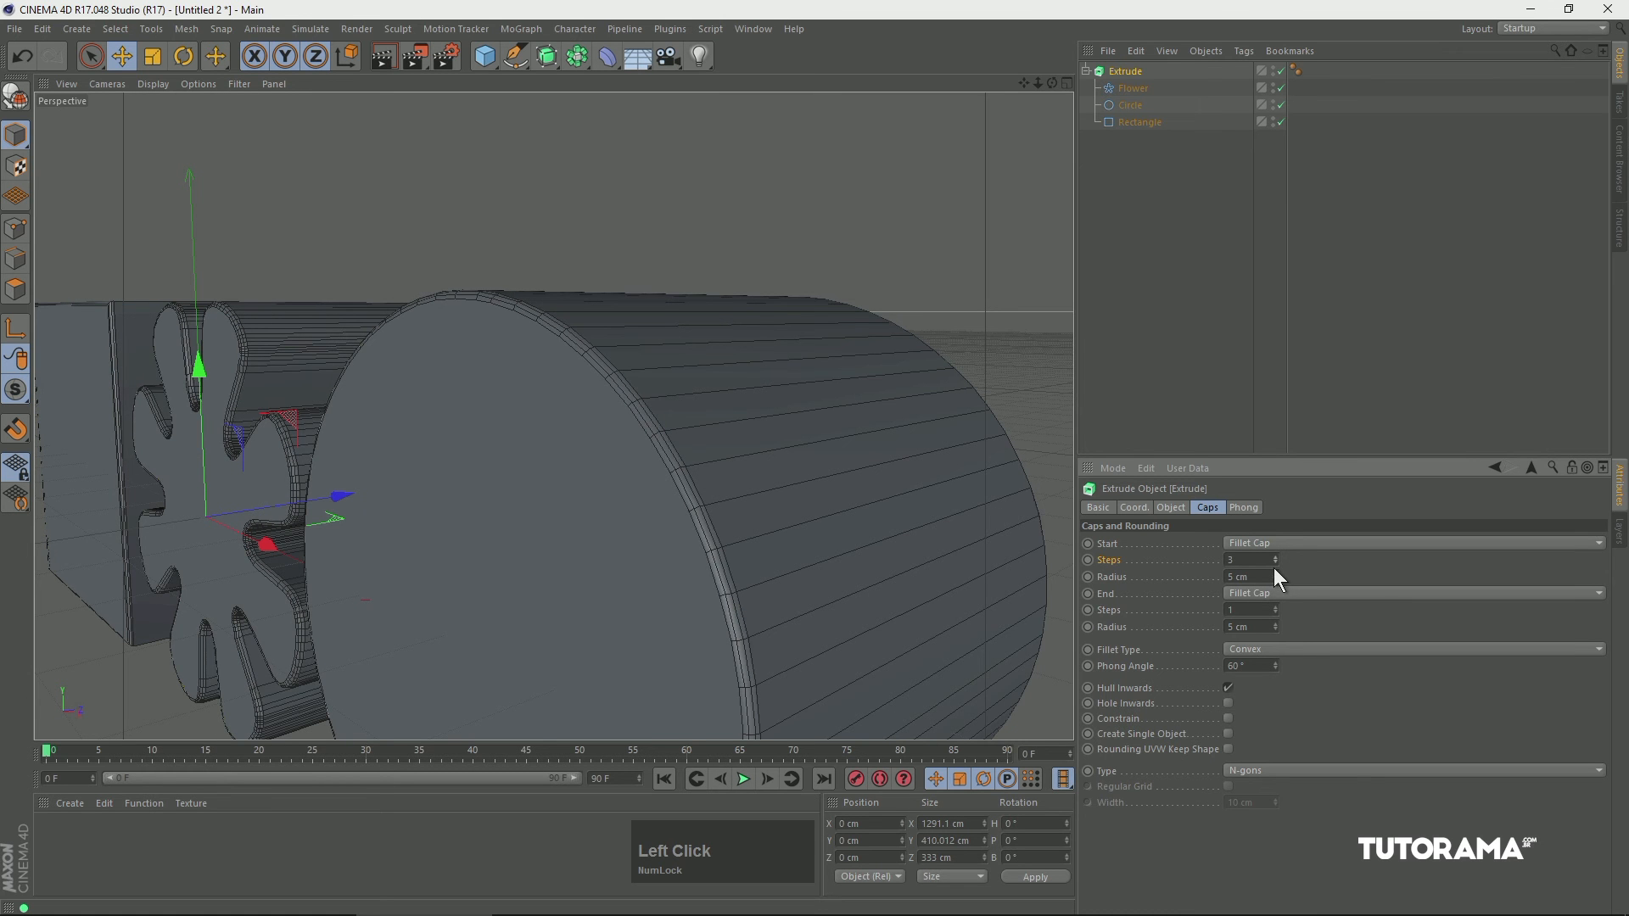
left_click_drag(1275, 577, 1202, 545)
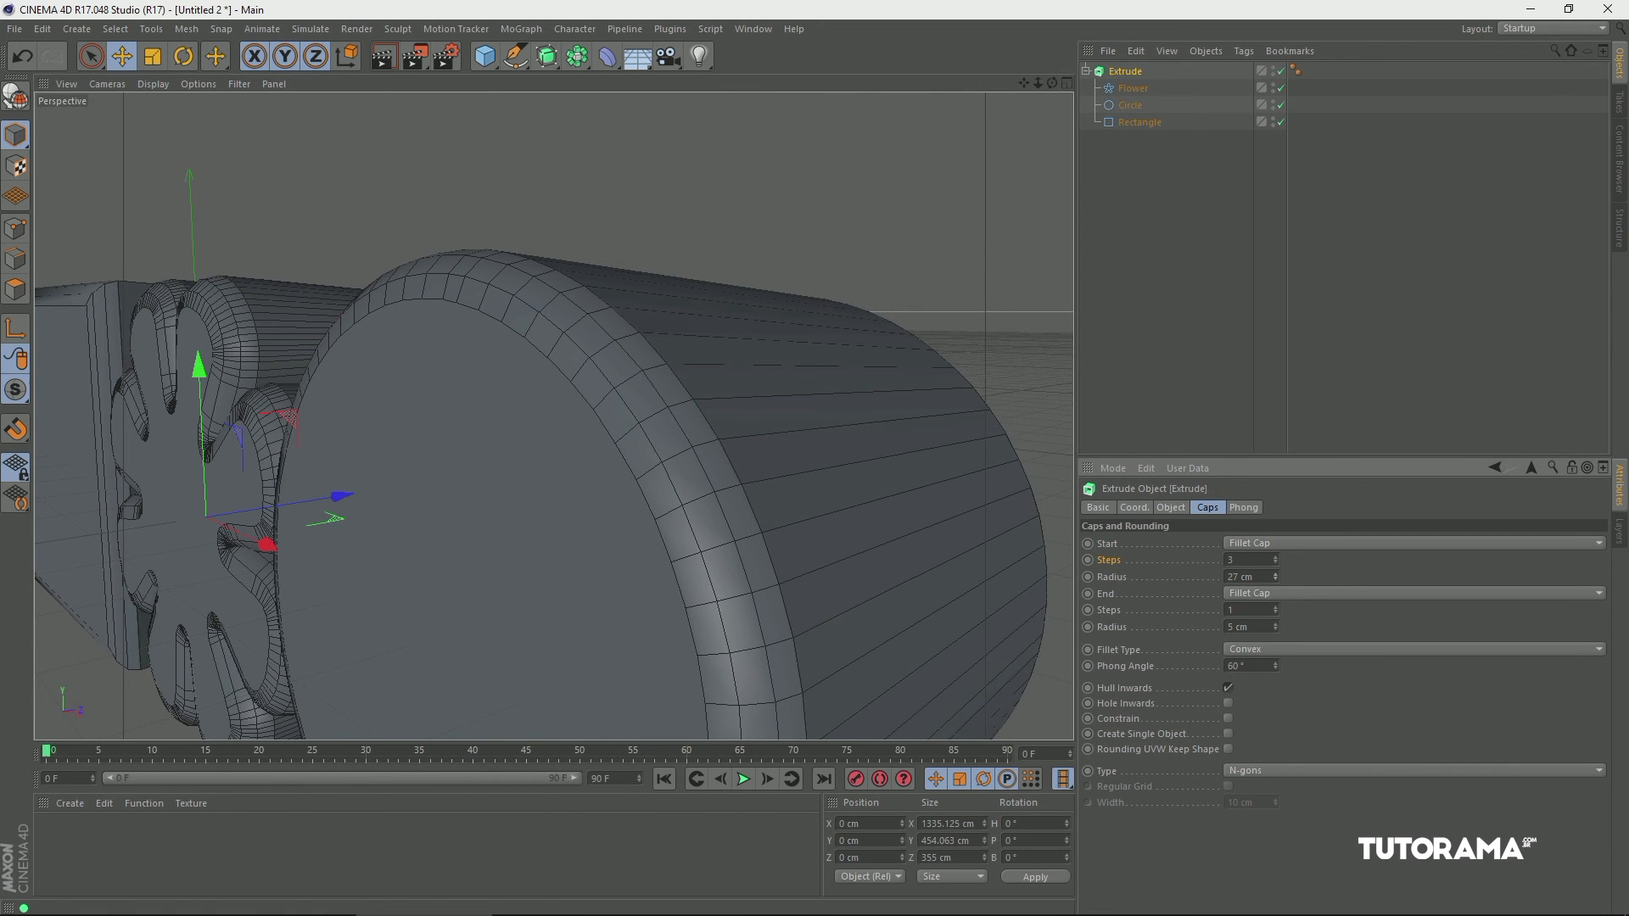
Set the end fillet's Radius to 33 cm and its Steps to 8.
left_click_drag(975, 409, 720, 430, "alt")
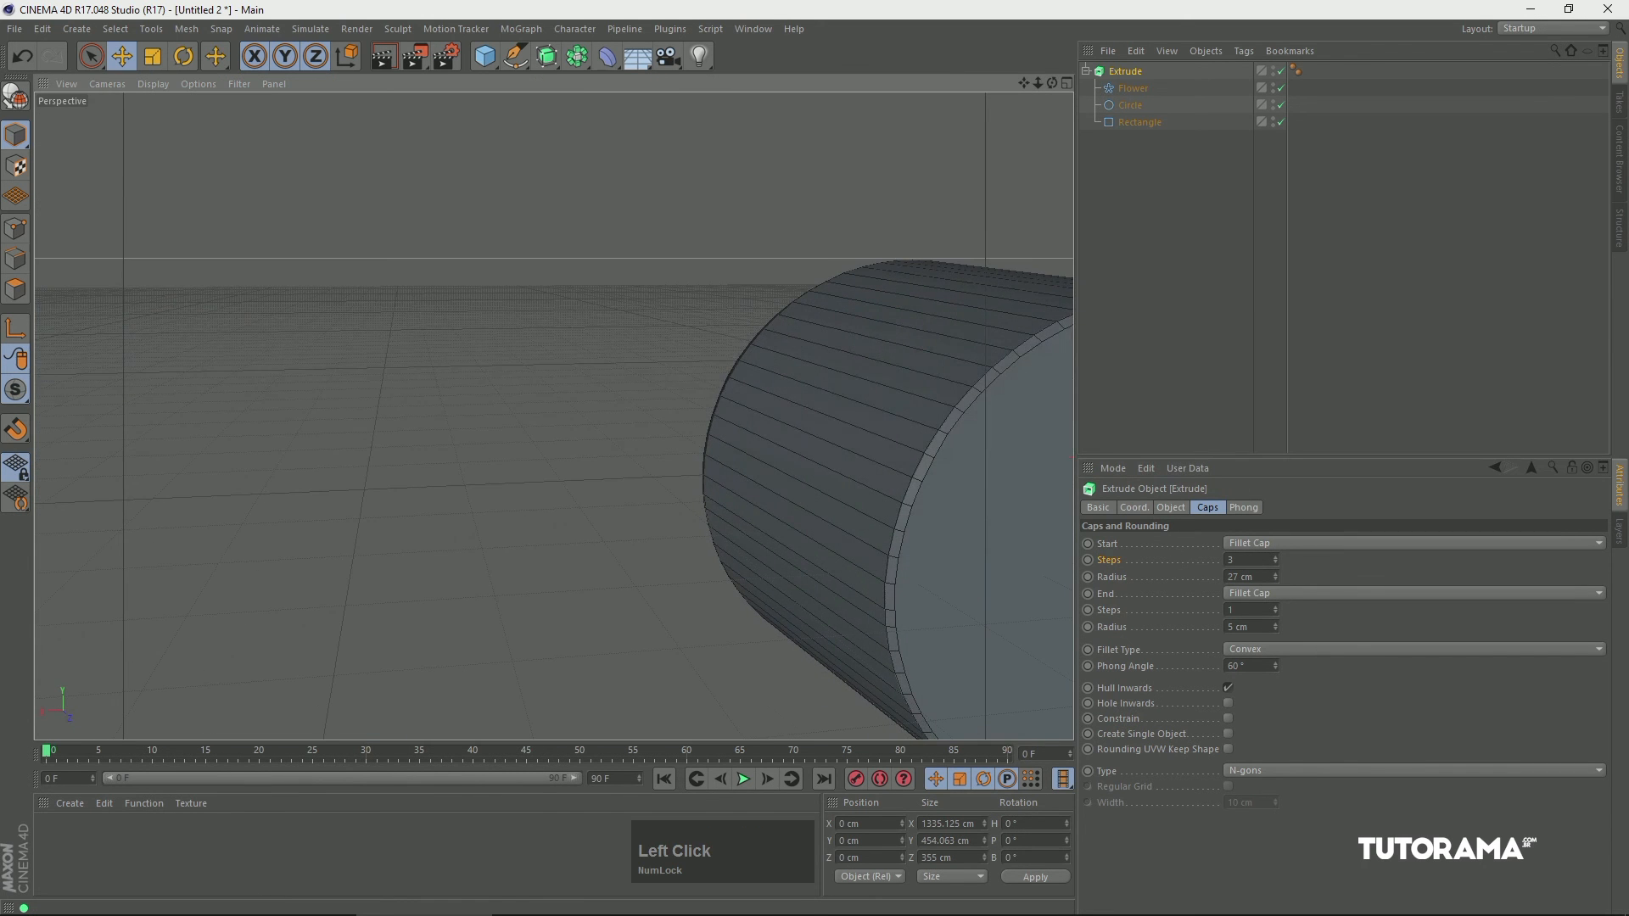
mouse_move(1275, 624)
left_mouse_down()
mouse_move(1276, 594)
mouse_move(1276, 609)
left_mouse_up()
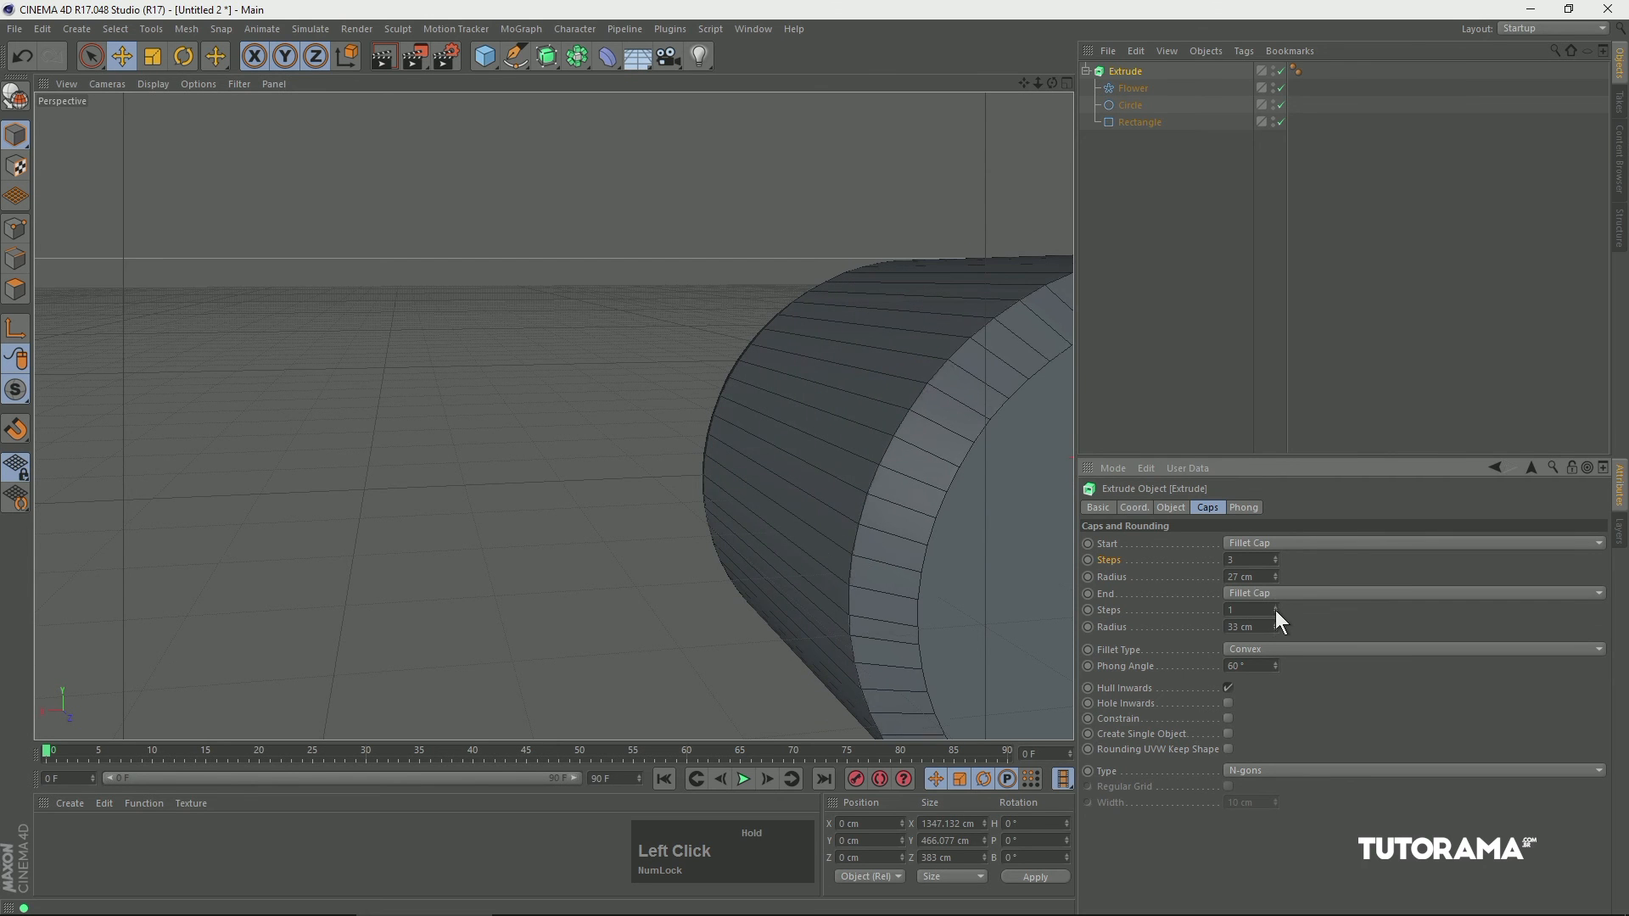
double_click(1275, 607)
left_click(1274, 607)
left_click(1274, 608)
left_click(1275, 608)
left_click(1277, 608)
left_click(1276, 607)
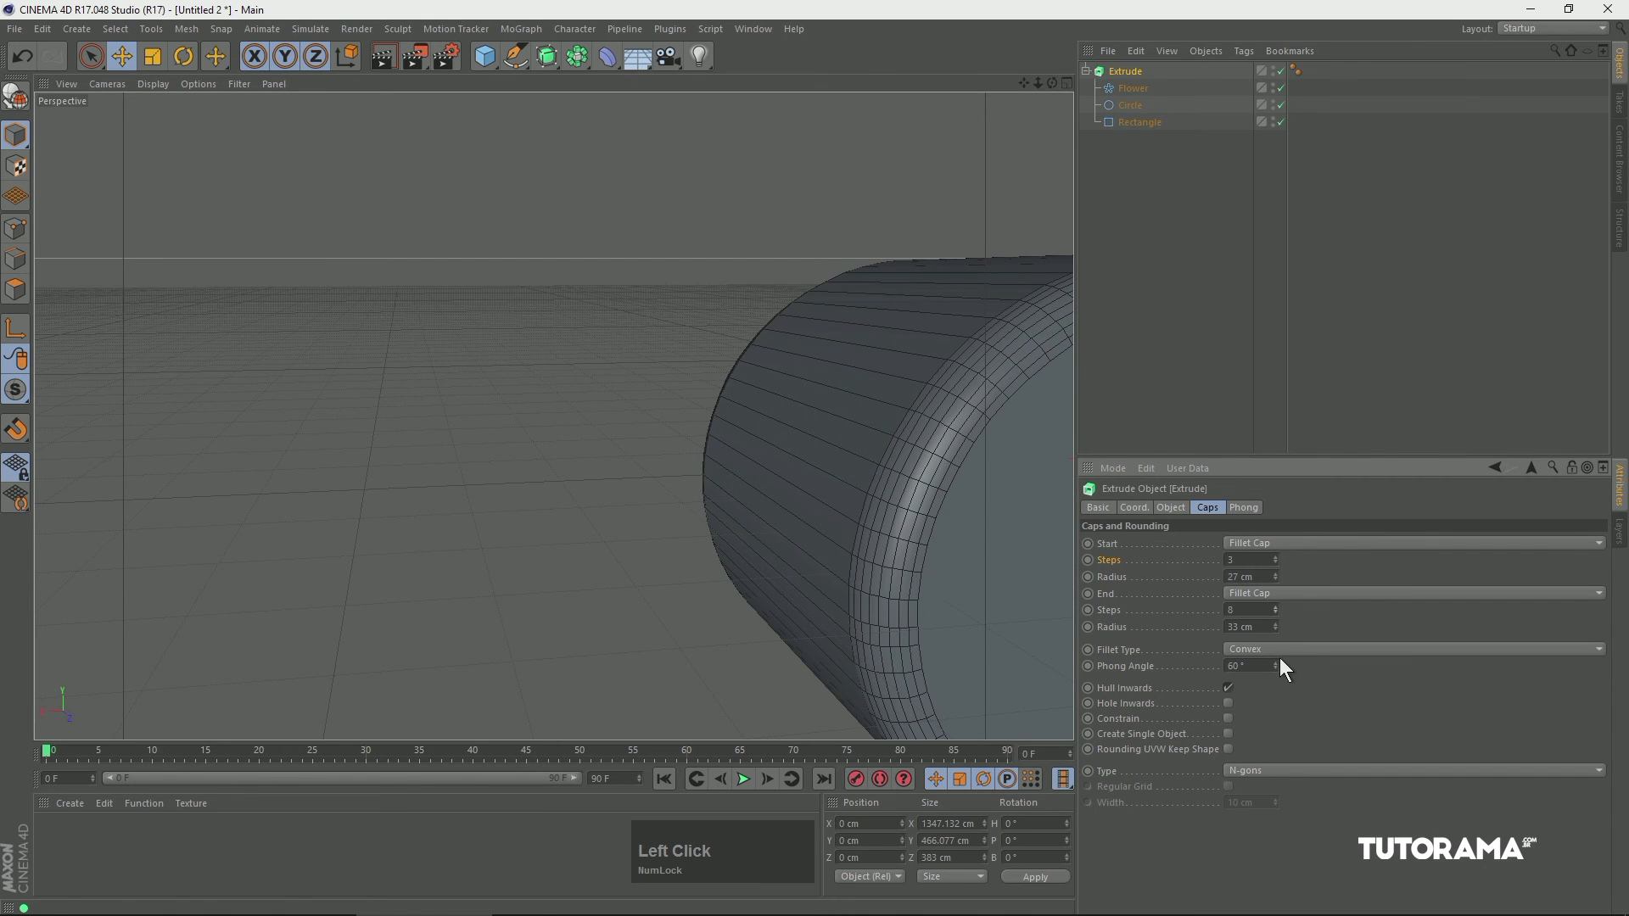
left_click_drag(791, 415, 1050, 443, "alt")
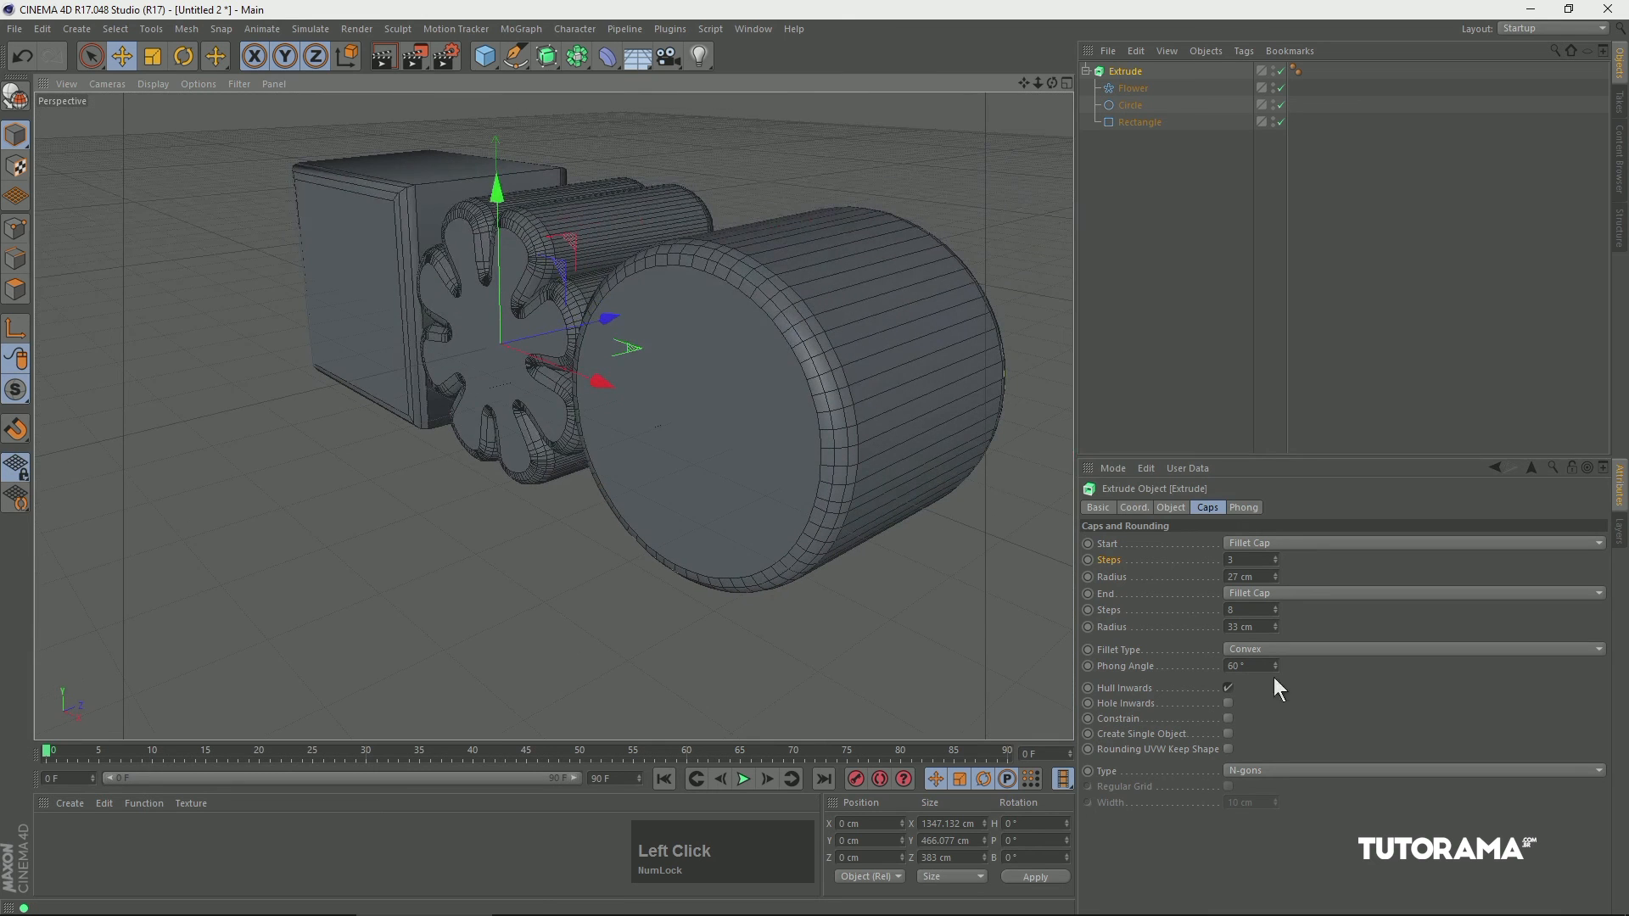
Try the Linear fillet type on the Extrude and inspect the cylinder's rim.
left_click(1127, 651)
scroll(815, 365, "up", 5)
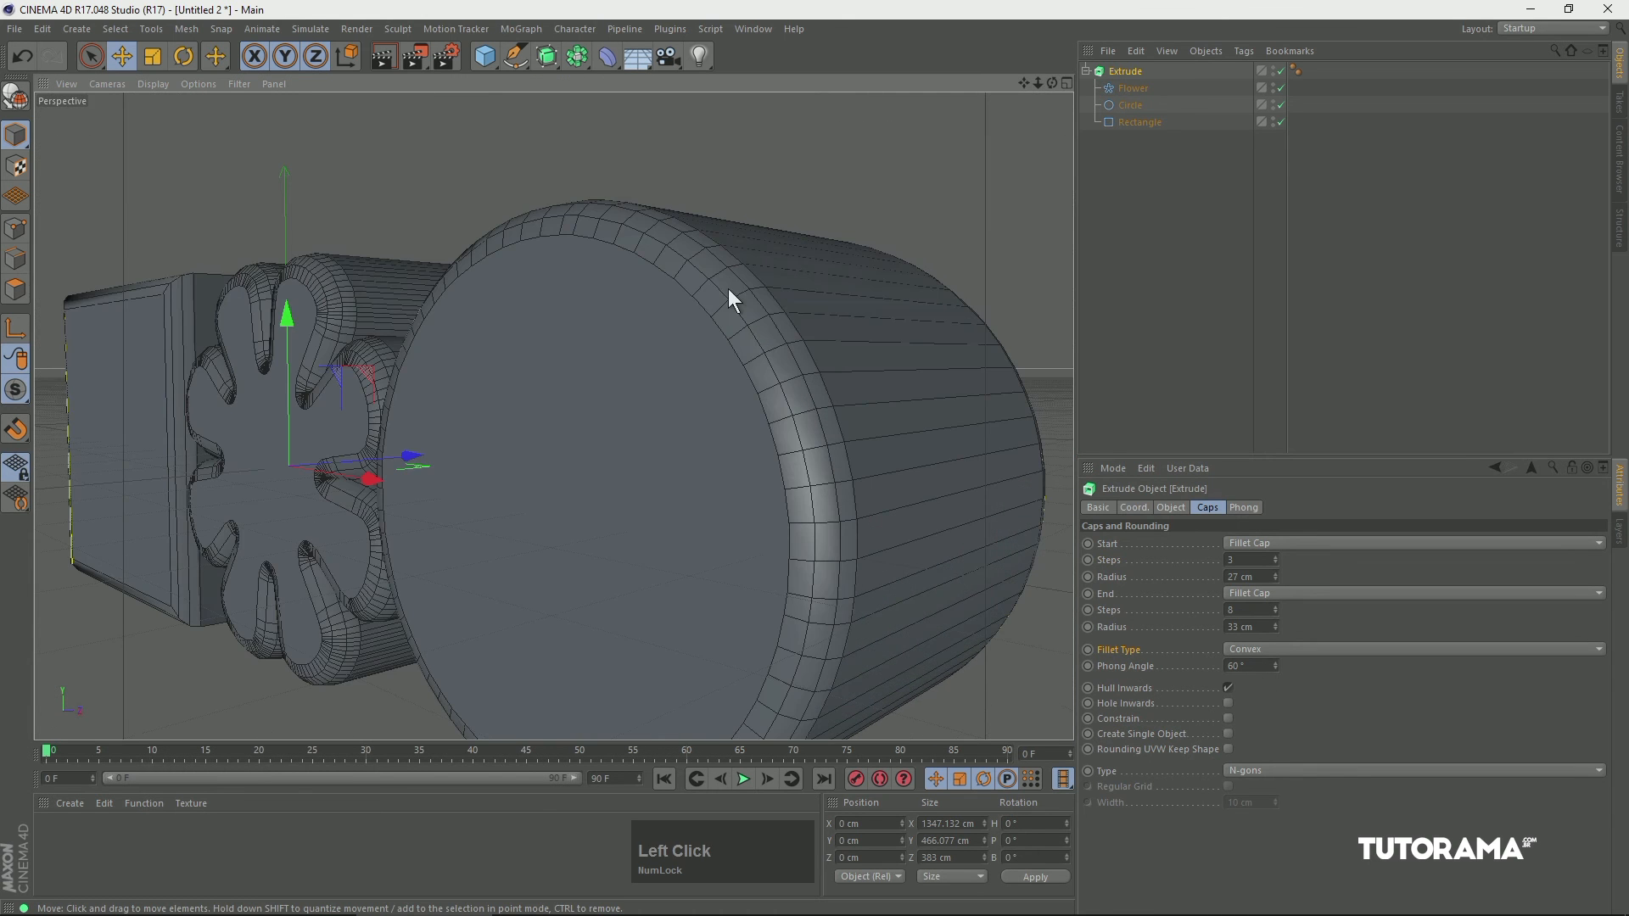
left_click_drag(767, 267, 681, 303, "alt")
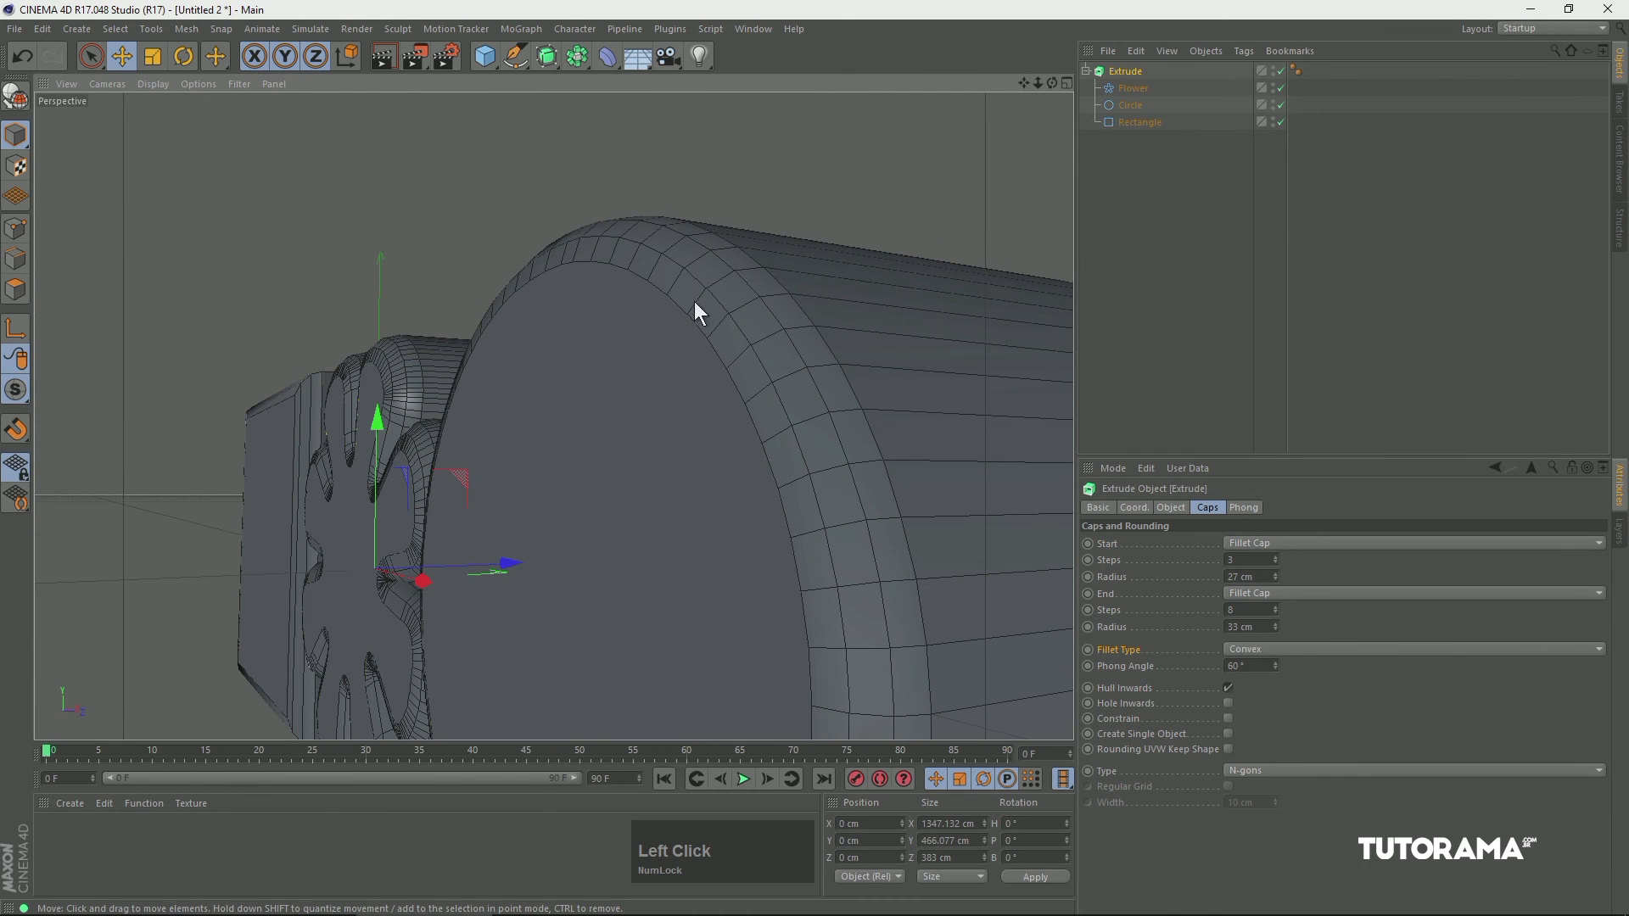
left_click(1244, 654)
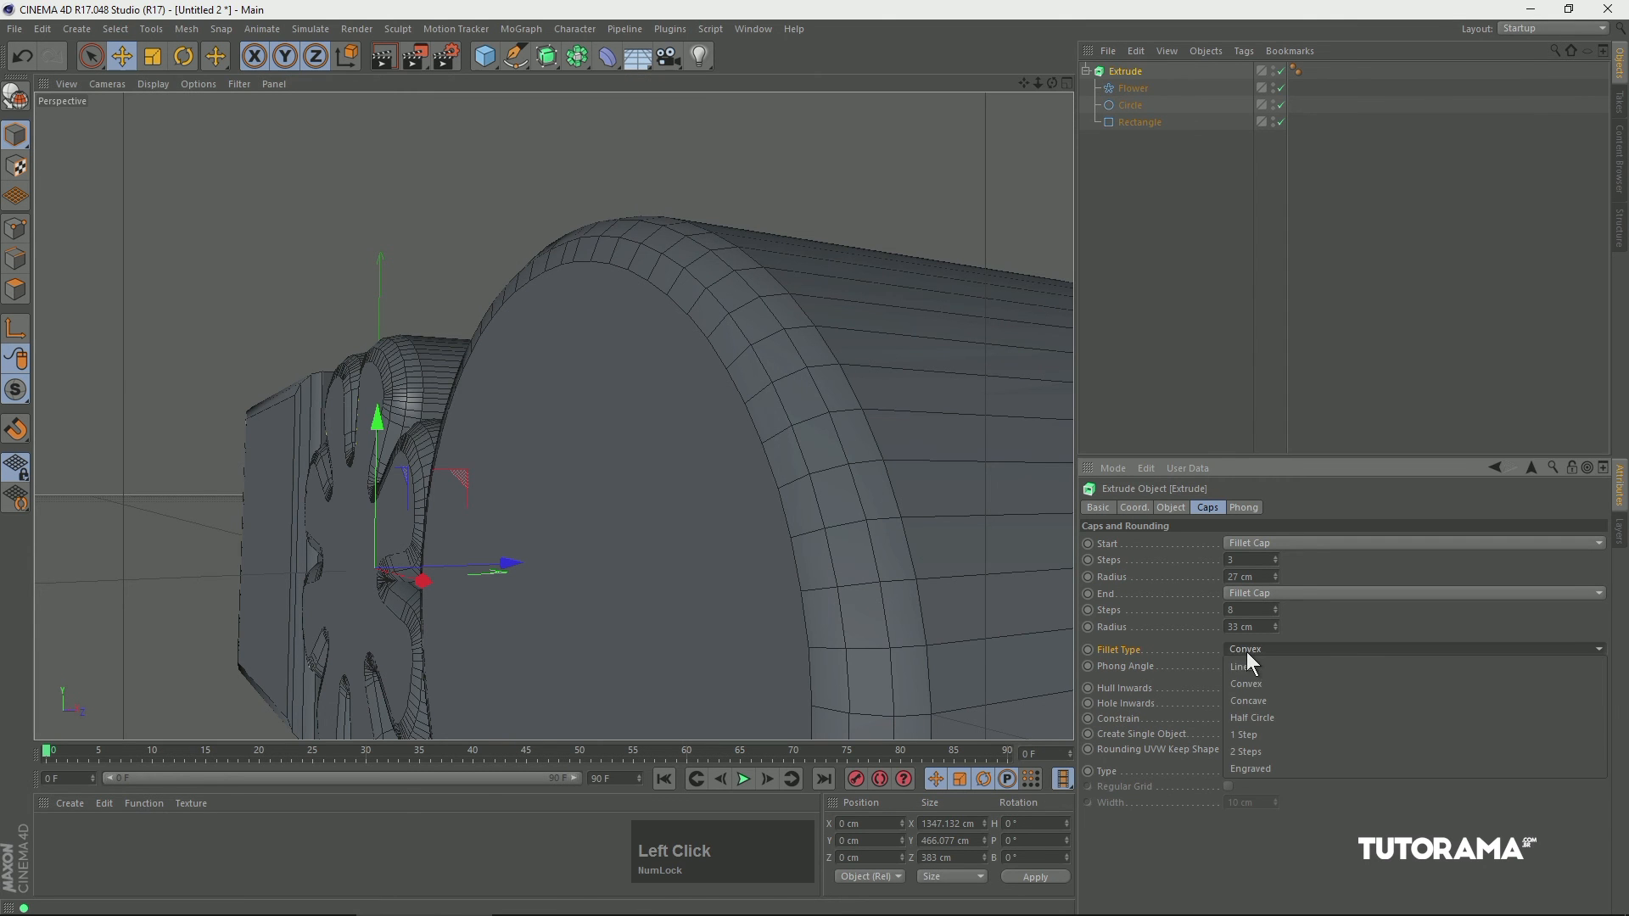
left_click(1251, 669)
left_click_drag(731, 393, 705, 343, "alt")
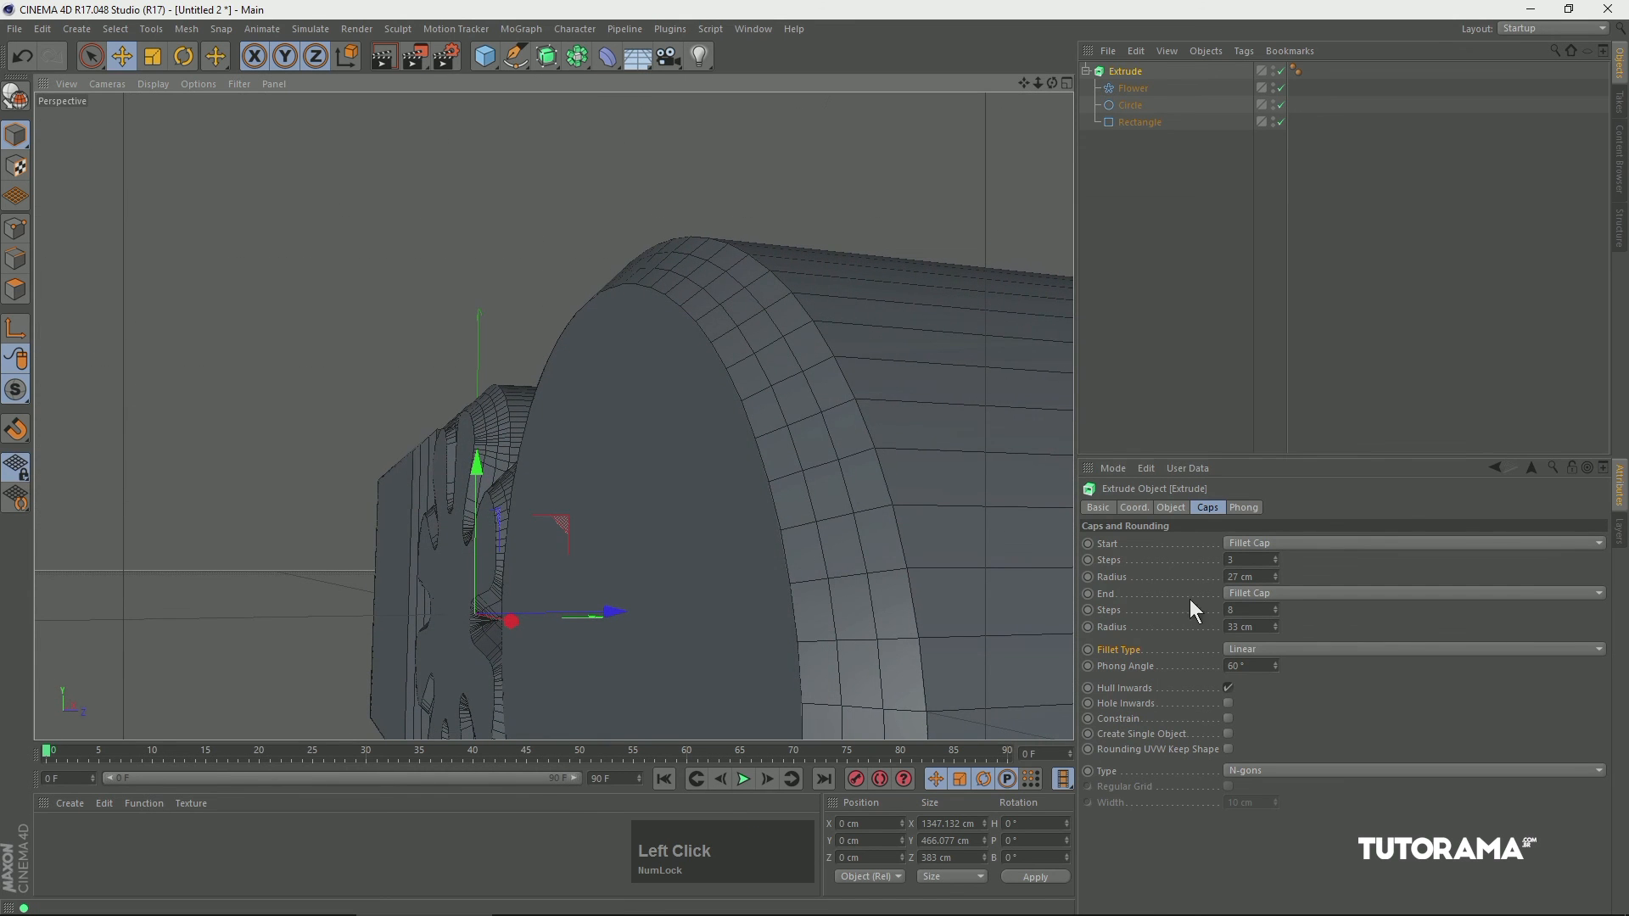
Try the Convex and Concave fillet types on the Extrude for comparison.
left_click(1263, 650)
left_click(1259, 684)
left_click_drag(872, 437, 768, 475, "alt")
left_click(1260, 651)
left_click(1259, 701)
key("2")
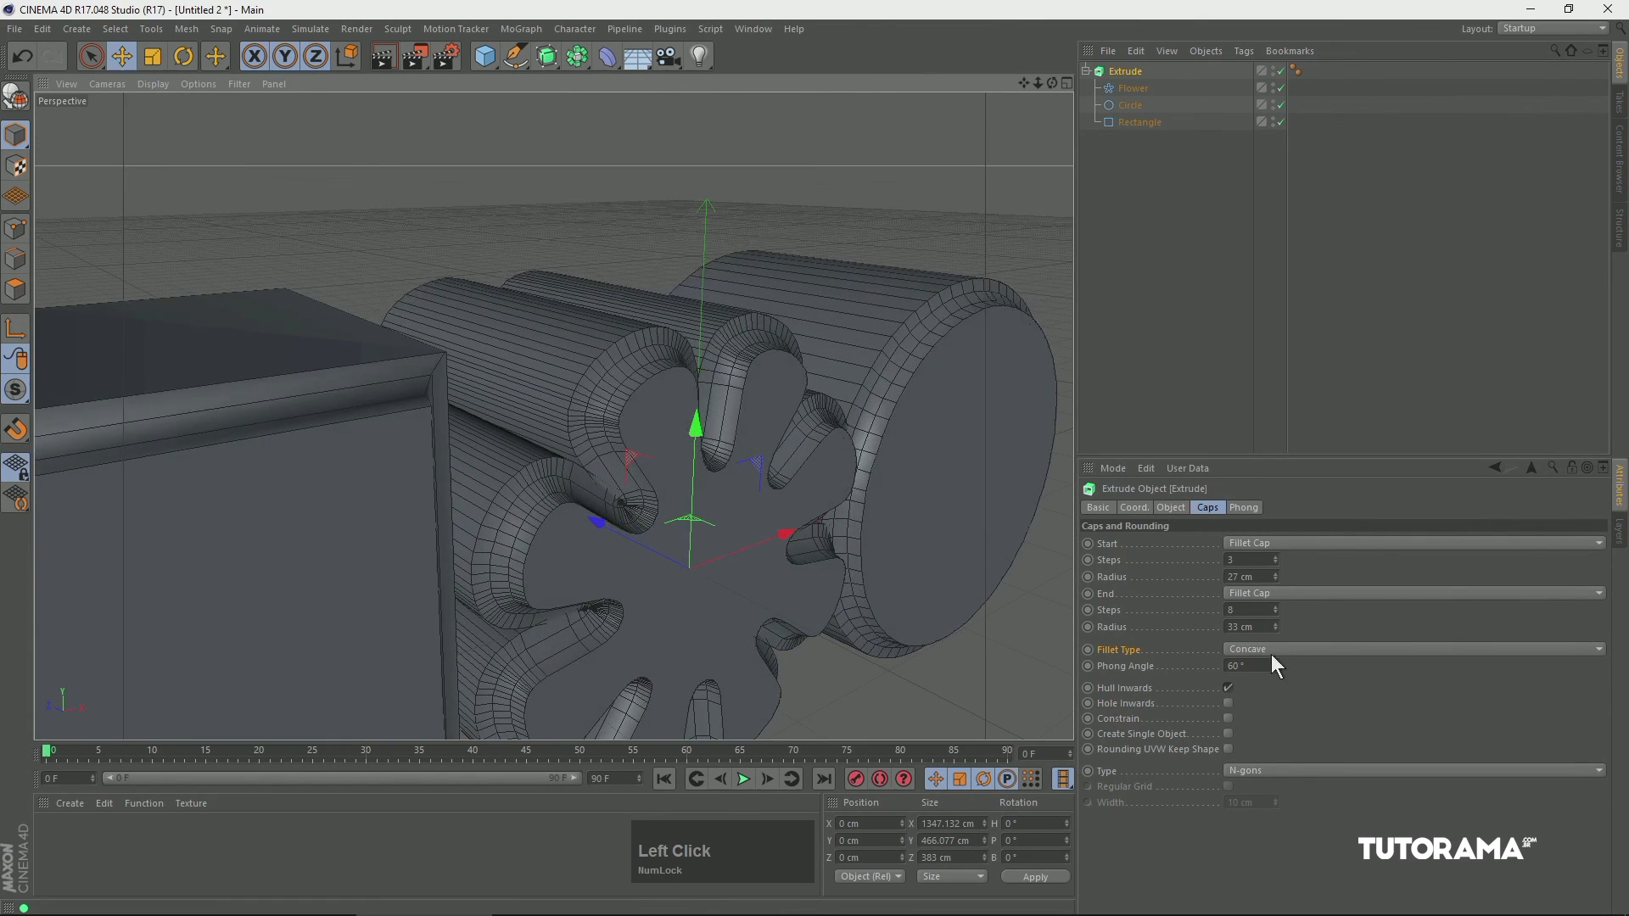
Try the Half Circle fillet type and inspect the rim of the flower shape.
scroll(1247, 651, "down", 1)
left_click_drag(721, 357, 784, 314)
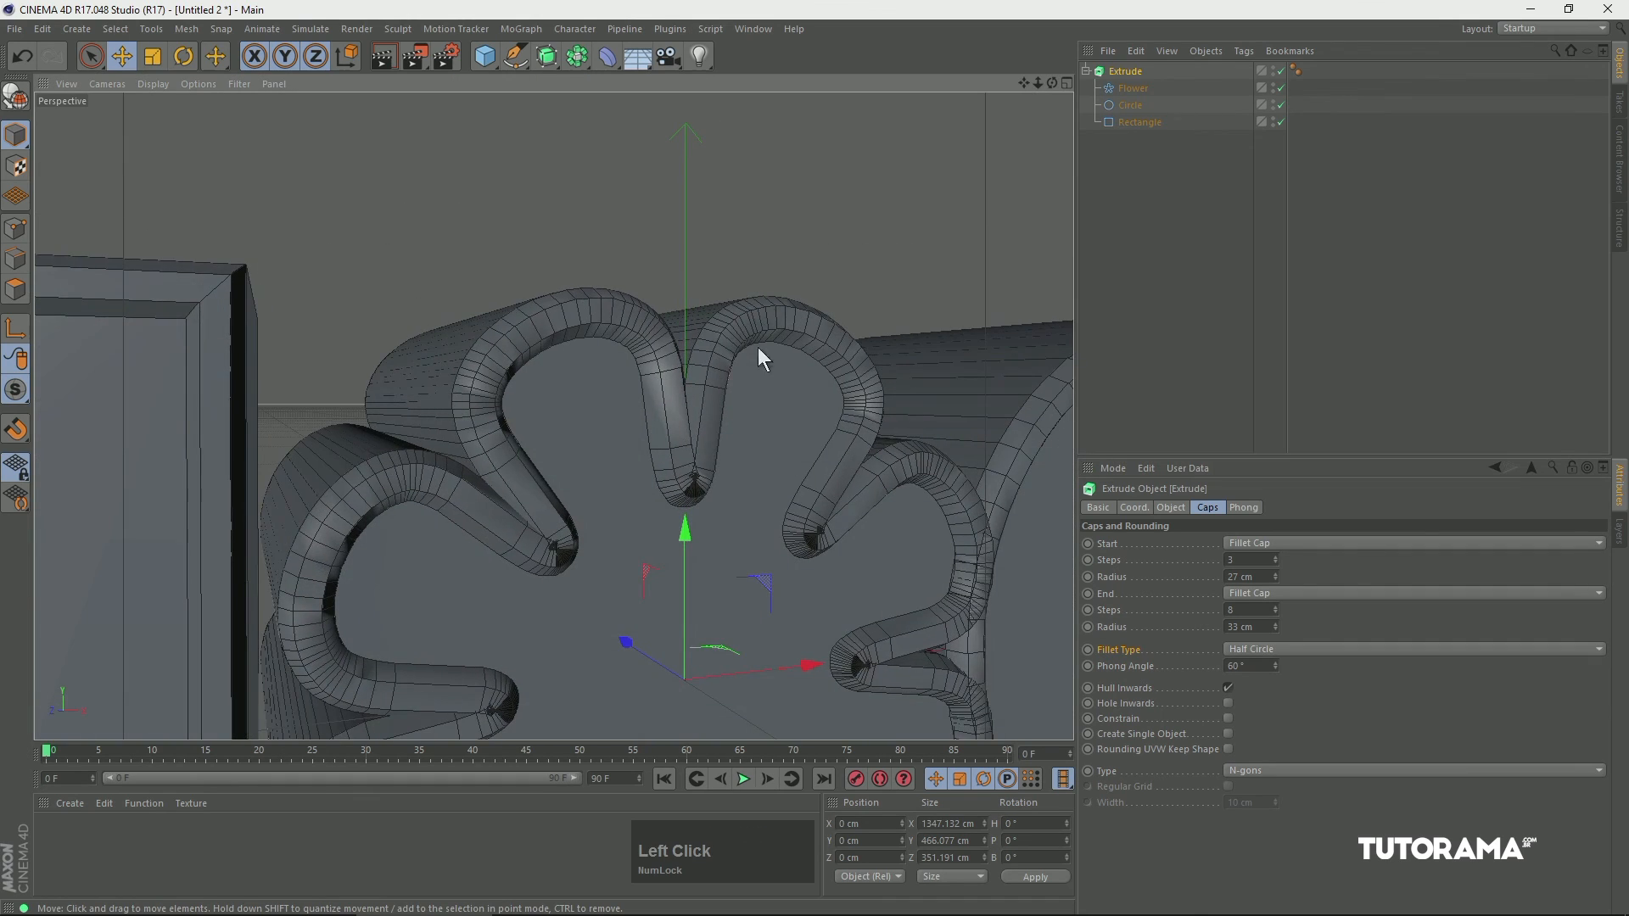
left_click_drag(750, 369, 797, 425, "alt")
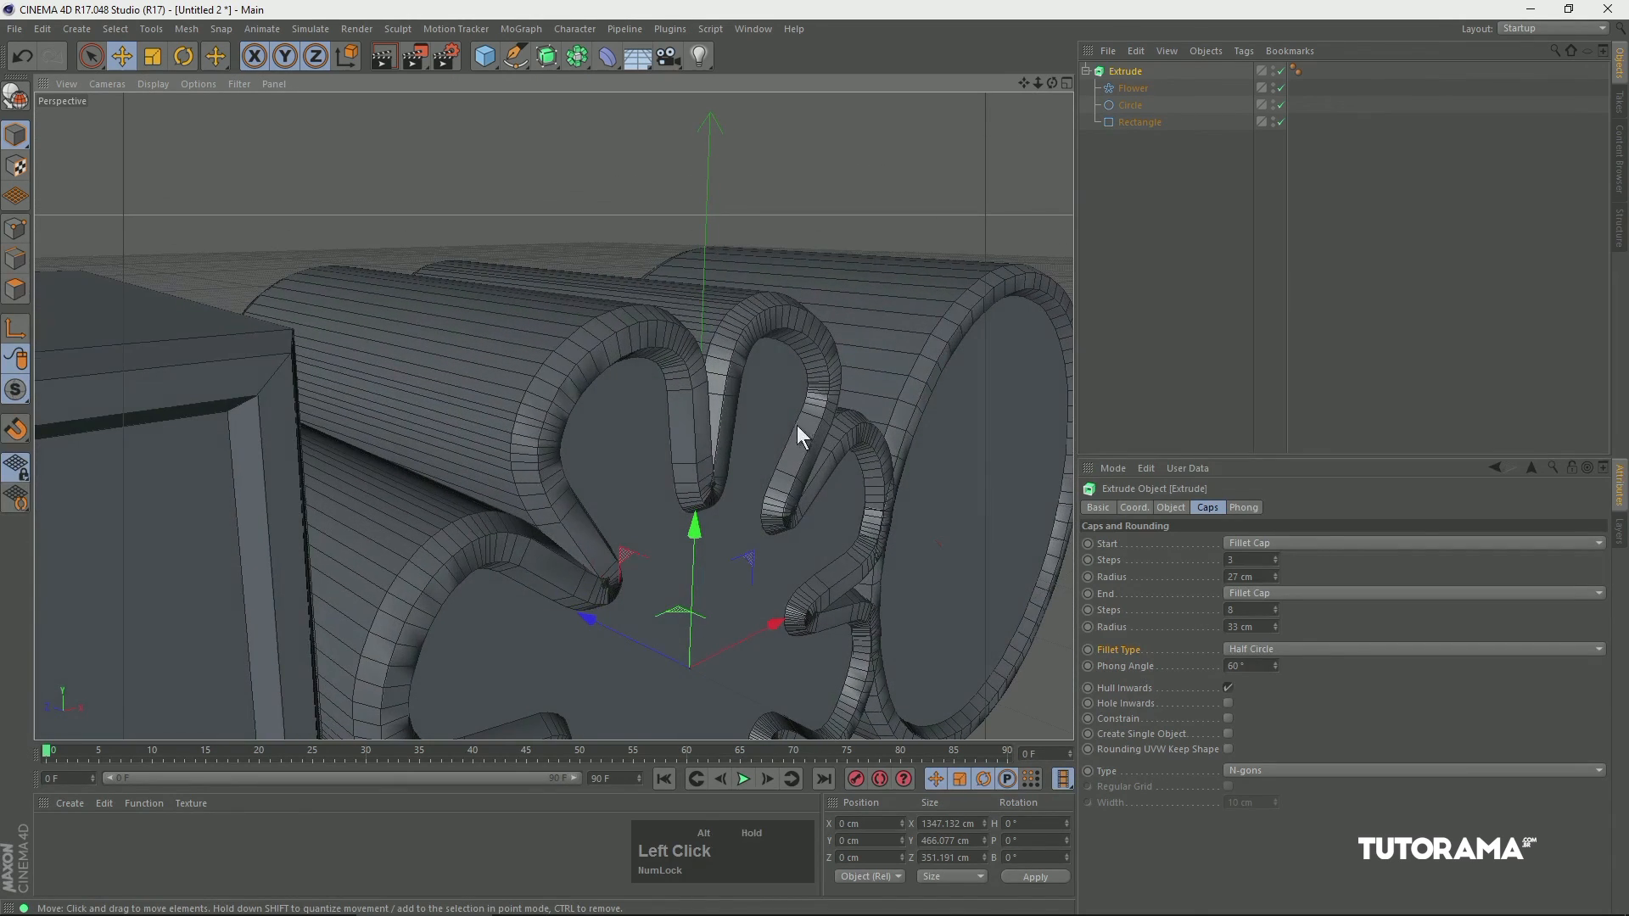
Try the 1 Step and 2 Steps fillet types on the Extrude for comparison.
left_click(1310, 649)
left_click(1244, 738)
left_click_drag(719, 465, 462, 375, "alt")
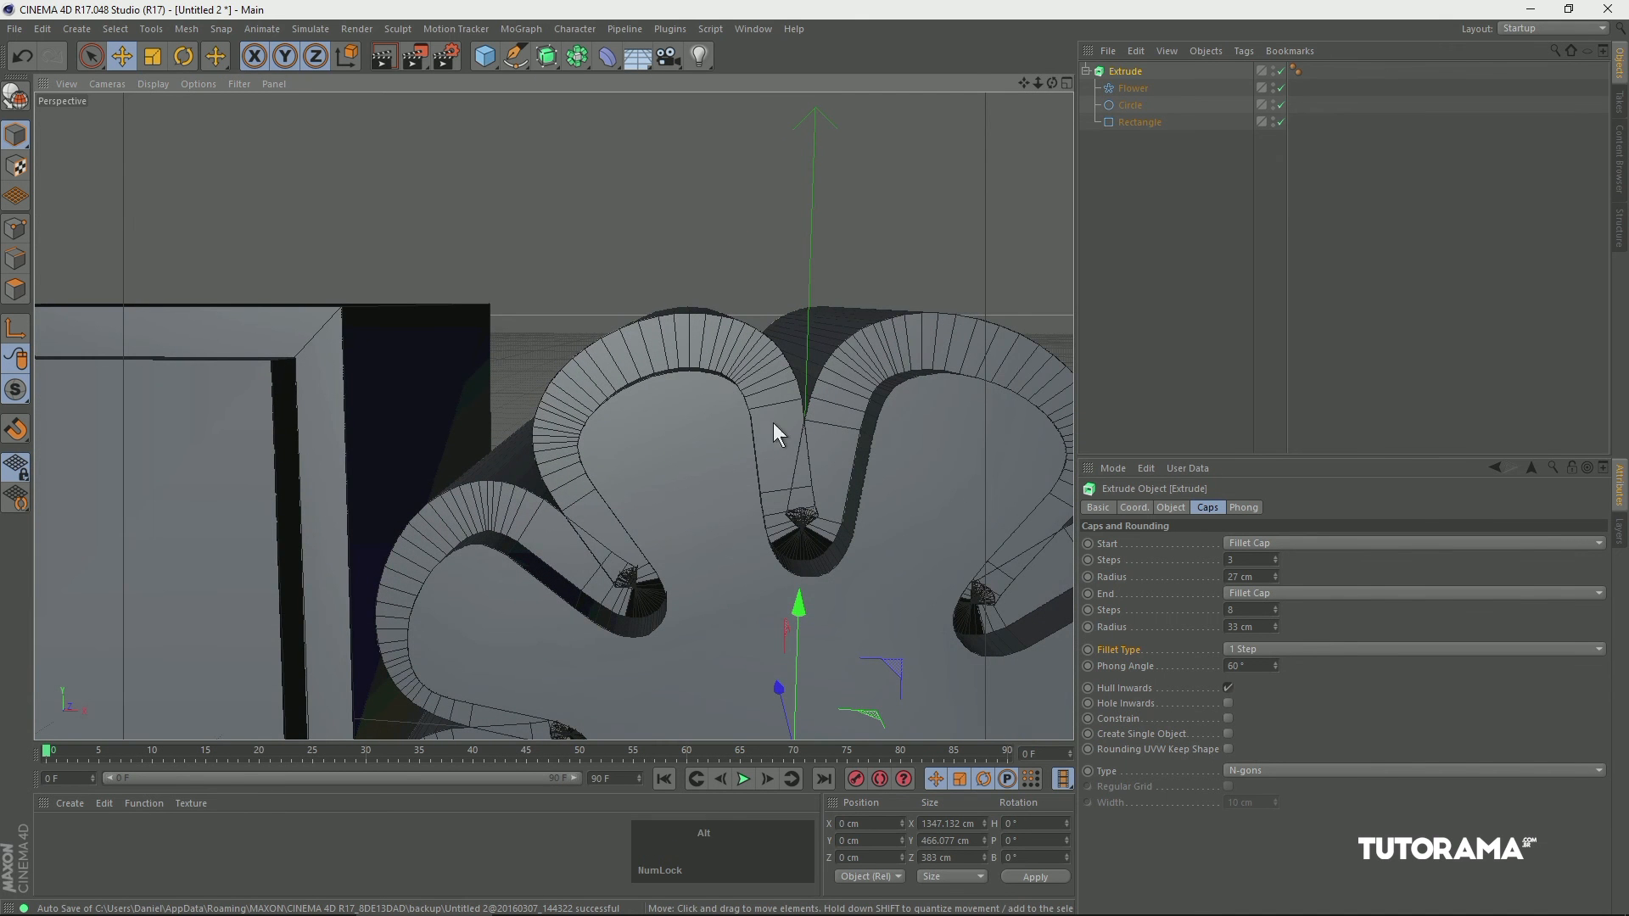
left_click_drag(771, 405, 851, 448, "alt")
left_click(1264, 650)
left_click(1248, 752)
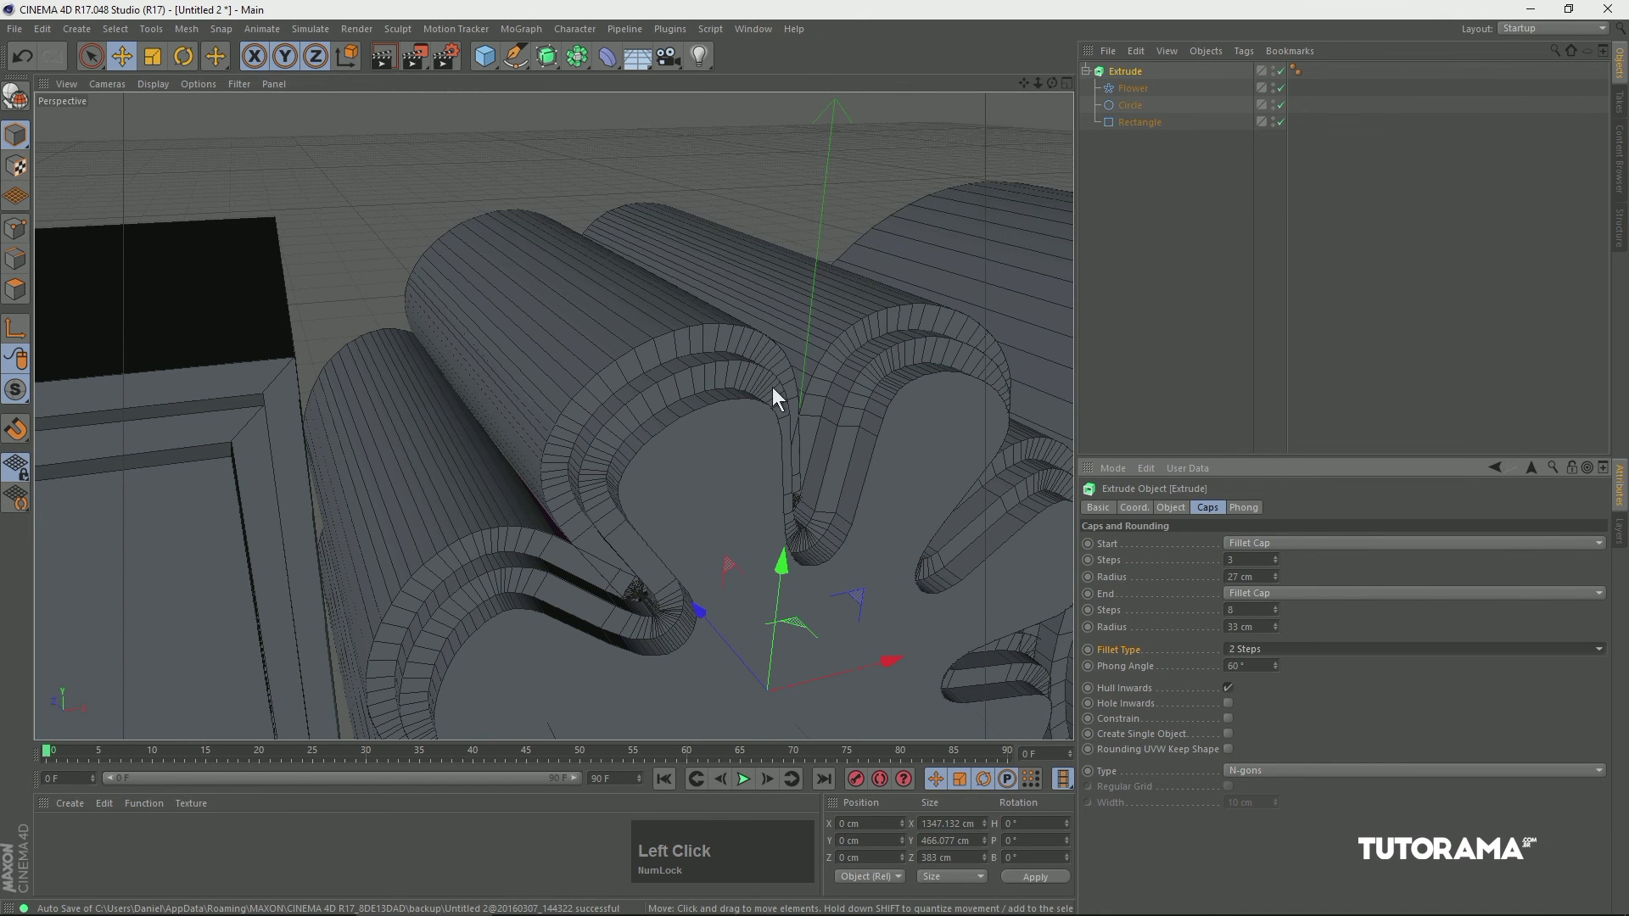
left_click_drag(716, 365, 786, 461, "alt")
Set the Extrude's fillet type to Engraved.
left_click(1264, 650)
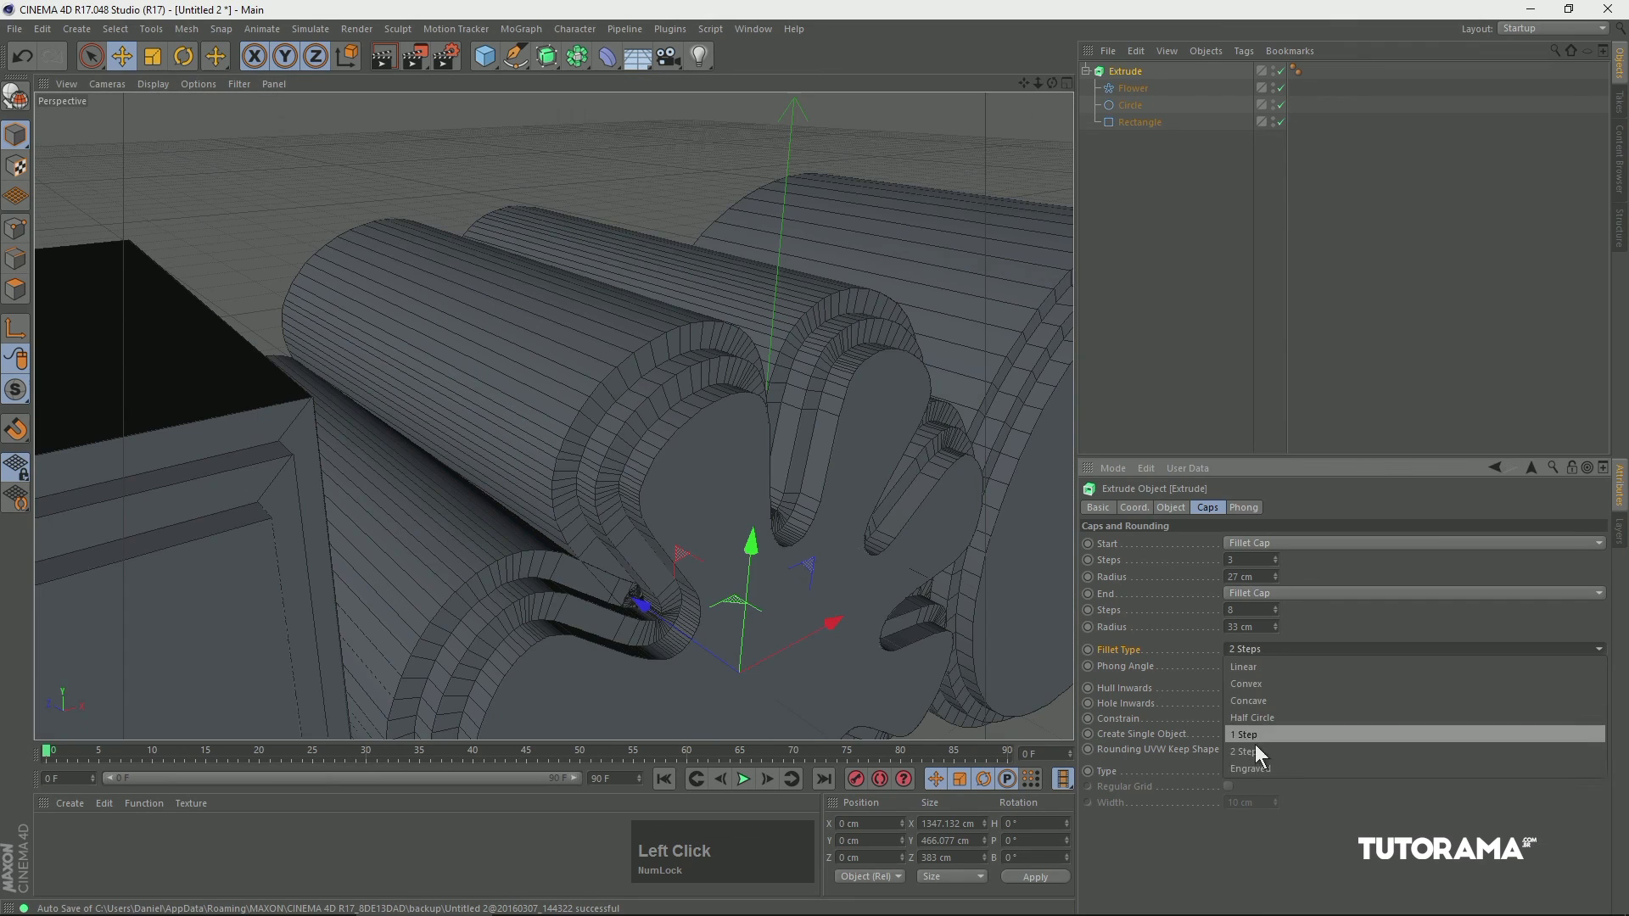
left_click(1248, 768)
left_click_drag(673, 451, 676, 324, "alt")
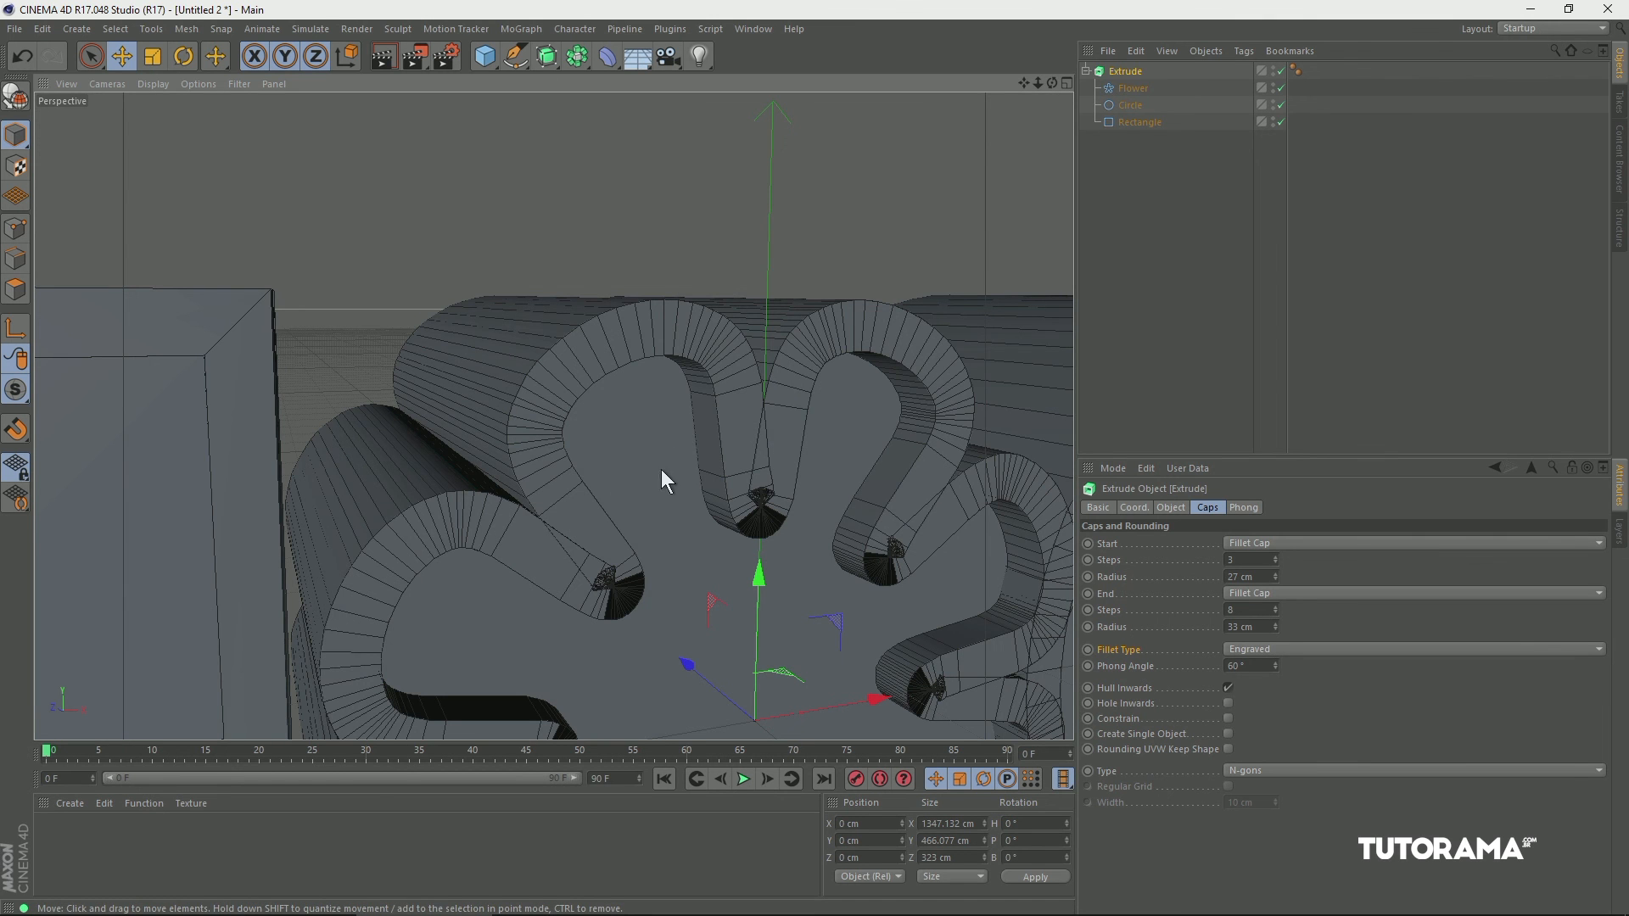
Turn Hull Inwards off and Hole Inwards on, with both the start and end of the Extrude set to Fillet.
left_click(1114, 688)
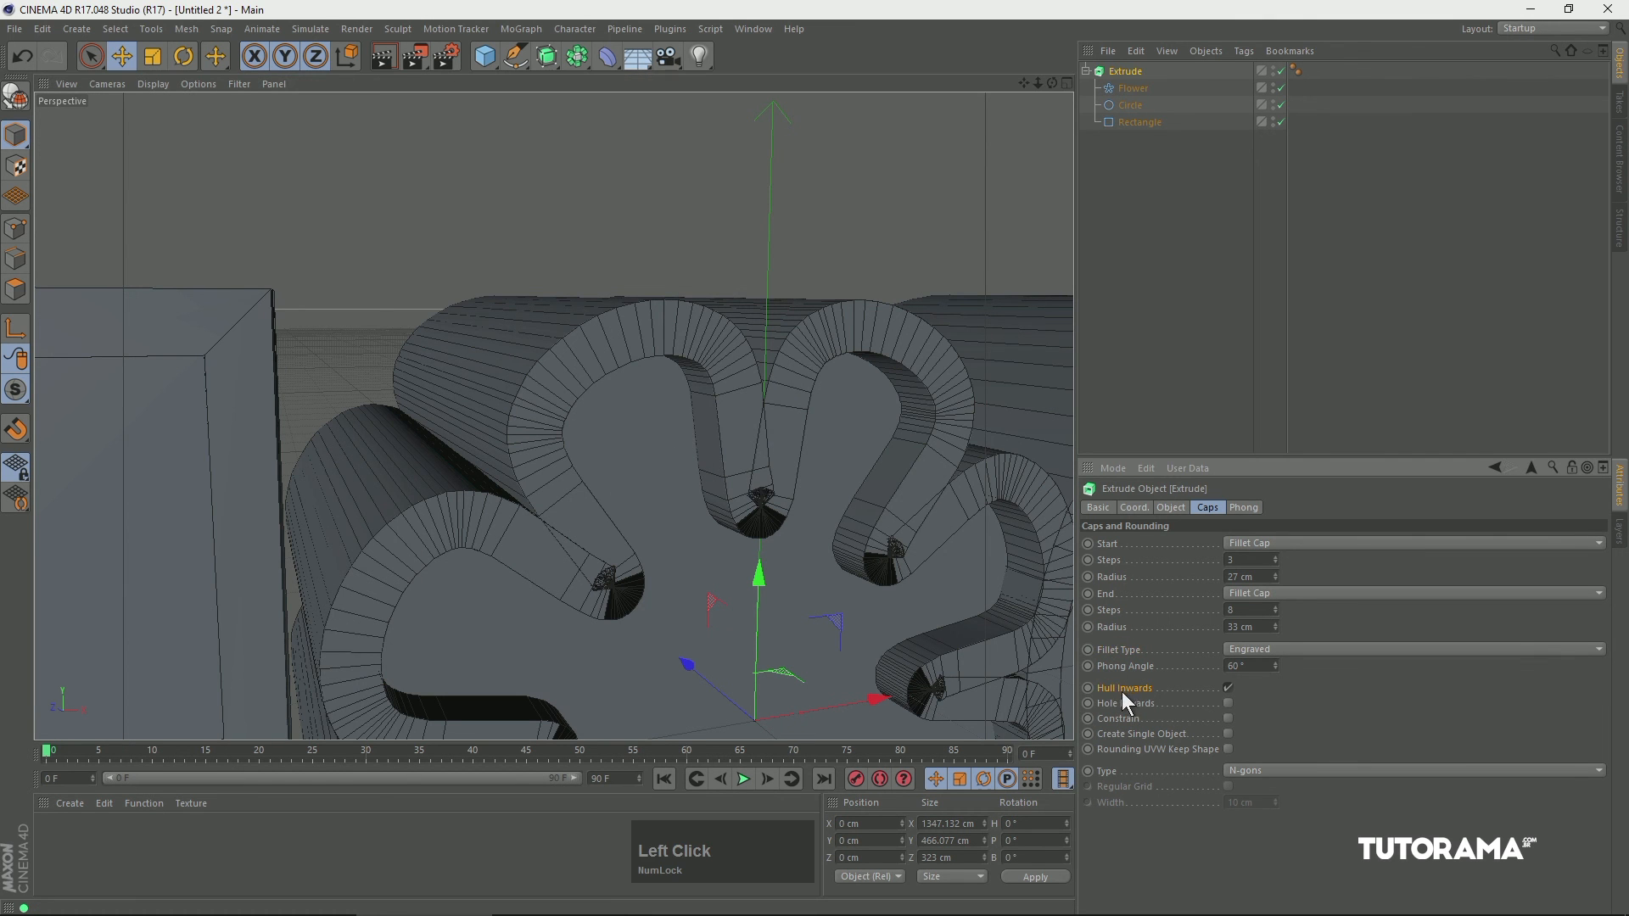
left_click(1227, 689)
left_click(1229, 689)
left_click(1229, 689)
left_click_drag(750, 399, 671, 340, "alt")
left_click(1228, 704)
Enable Create Single Object for the Extrude.
left_click(1126, 736)
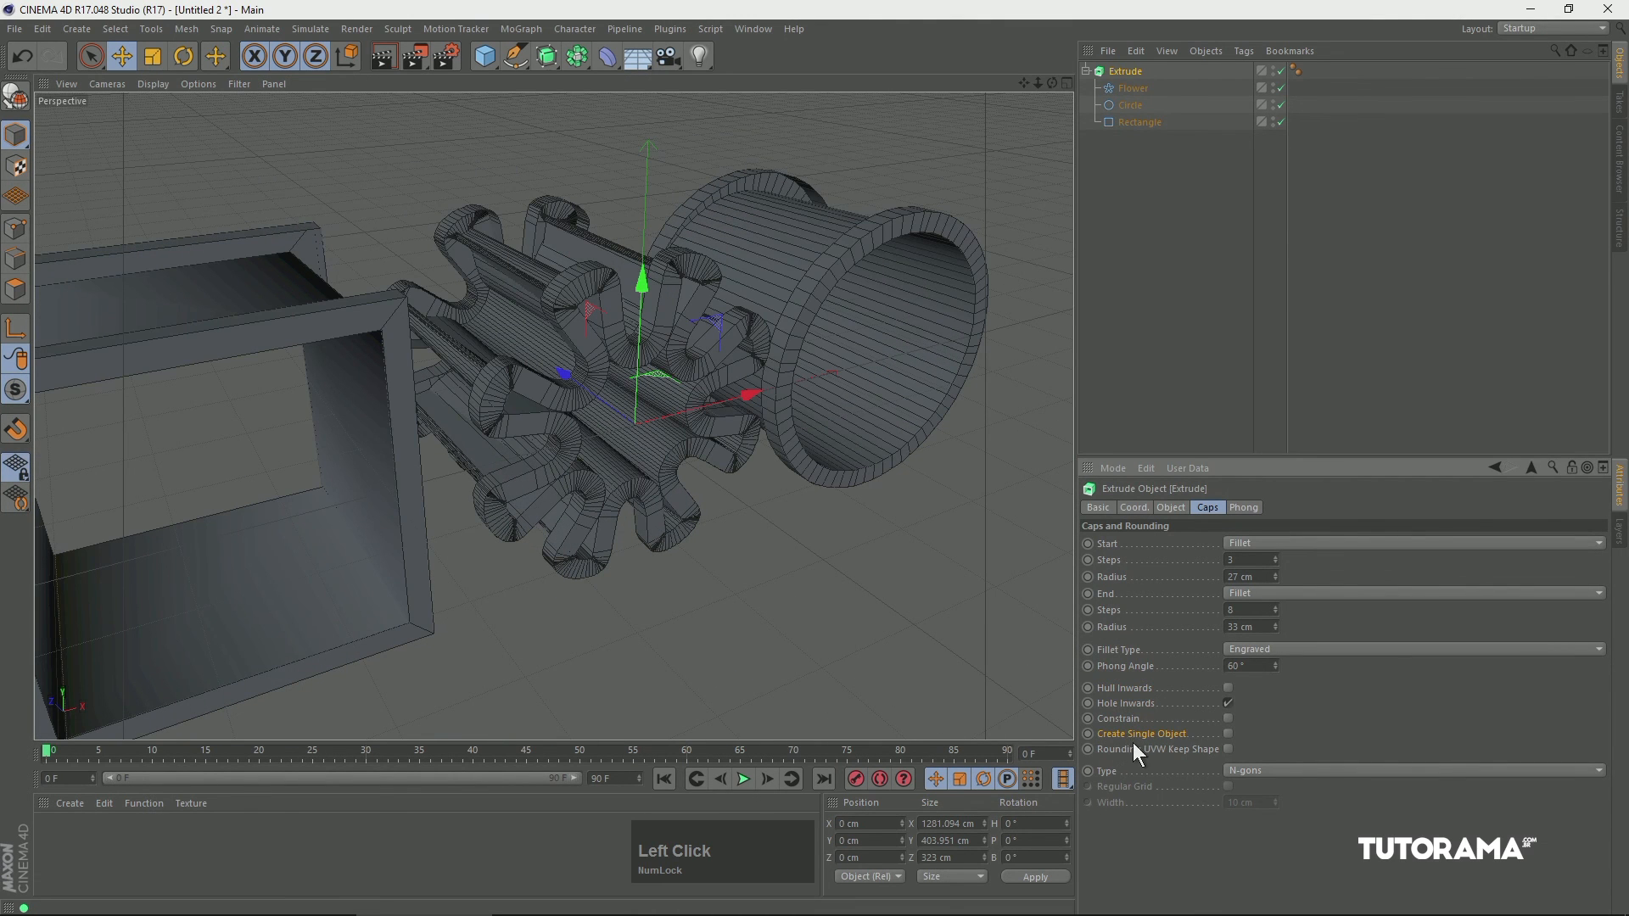
left_click(1229, 735)
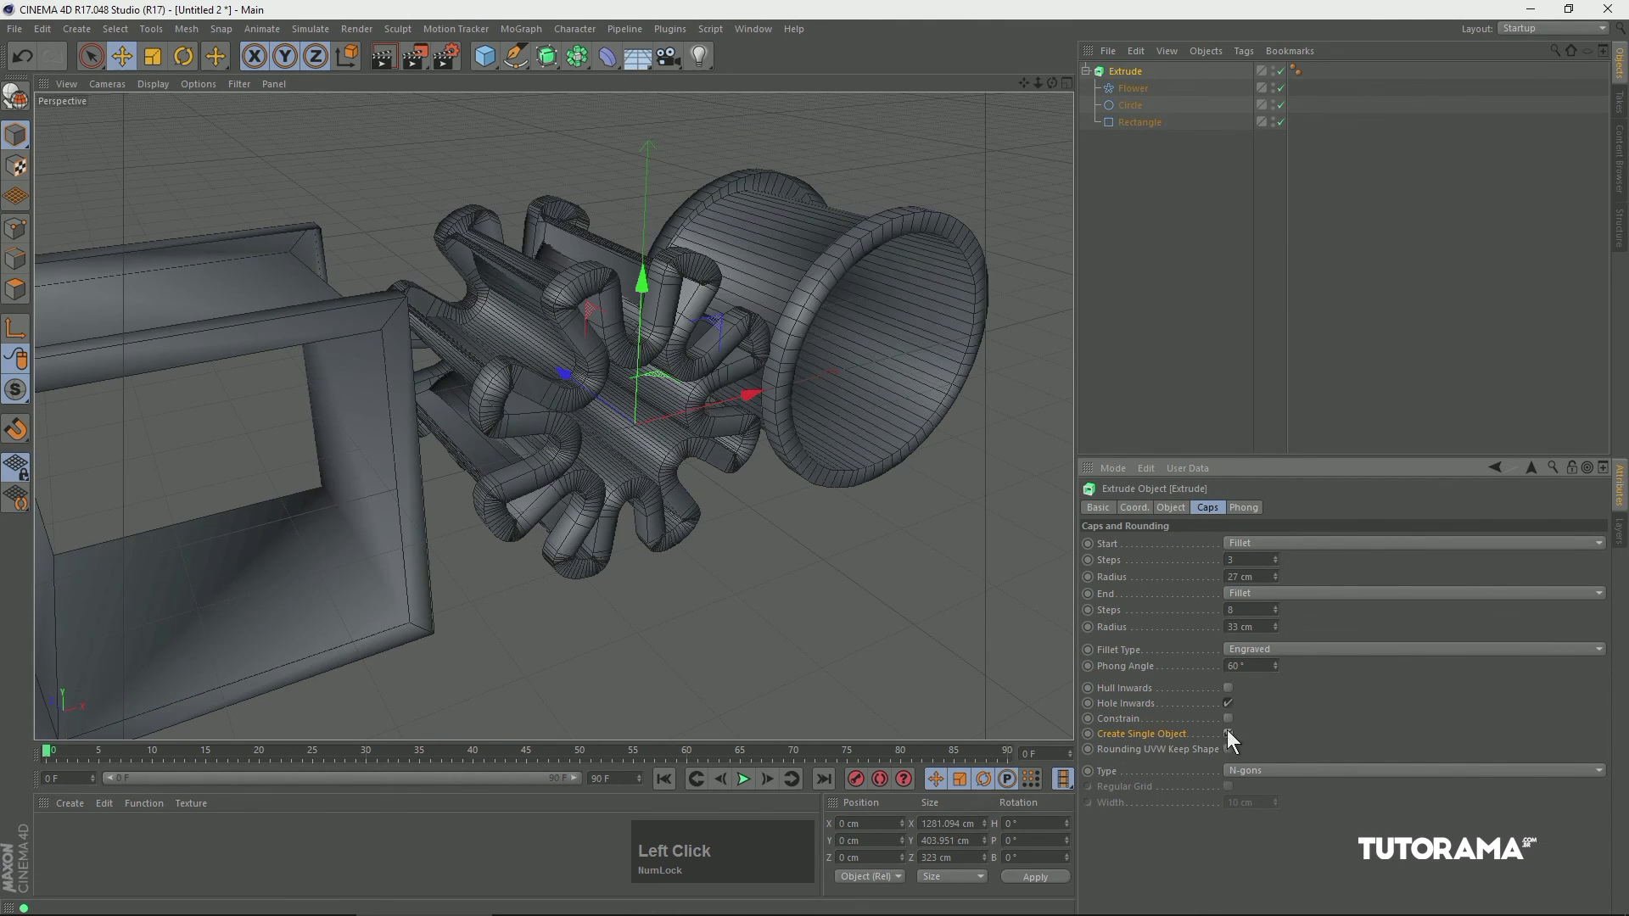
left_click_drag(900, 407, 857, 339, "alt")
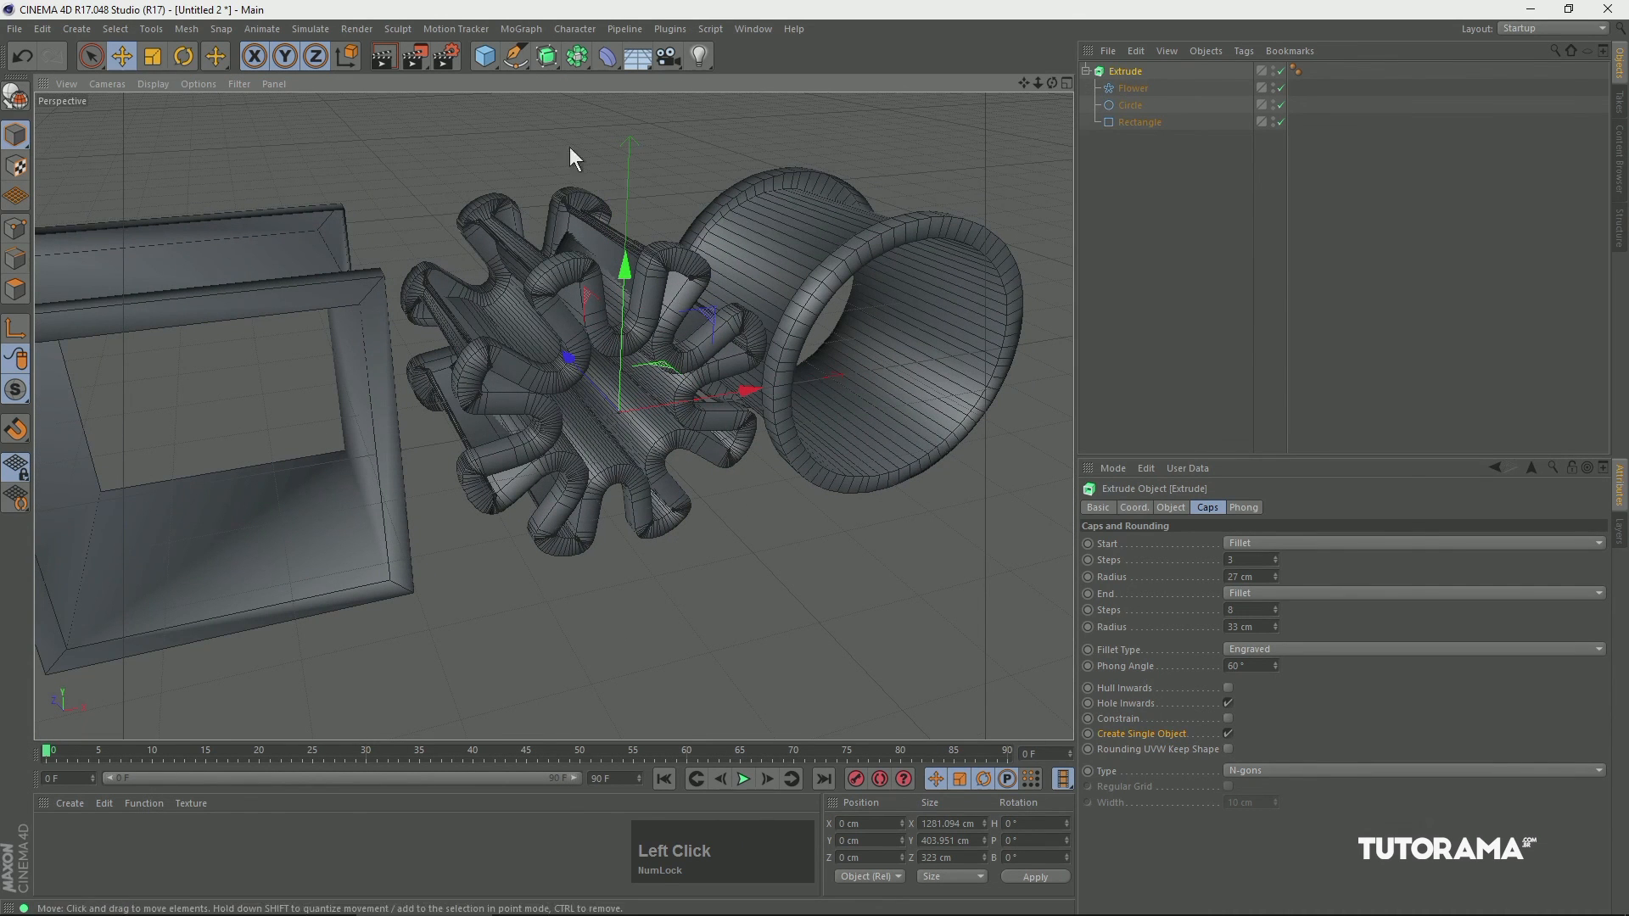
Make the Extrude editable and expand its object hierarchy.
left_click(17, 100)
left_click(1086, 70)
left_click(1096, 87)
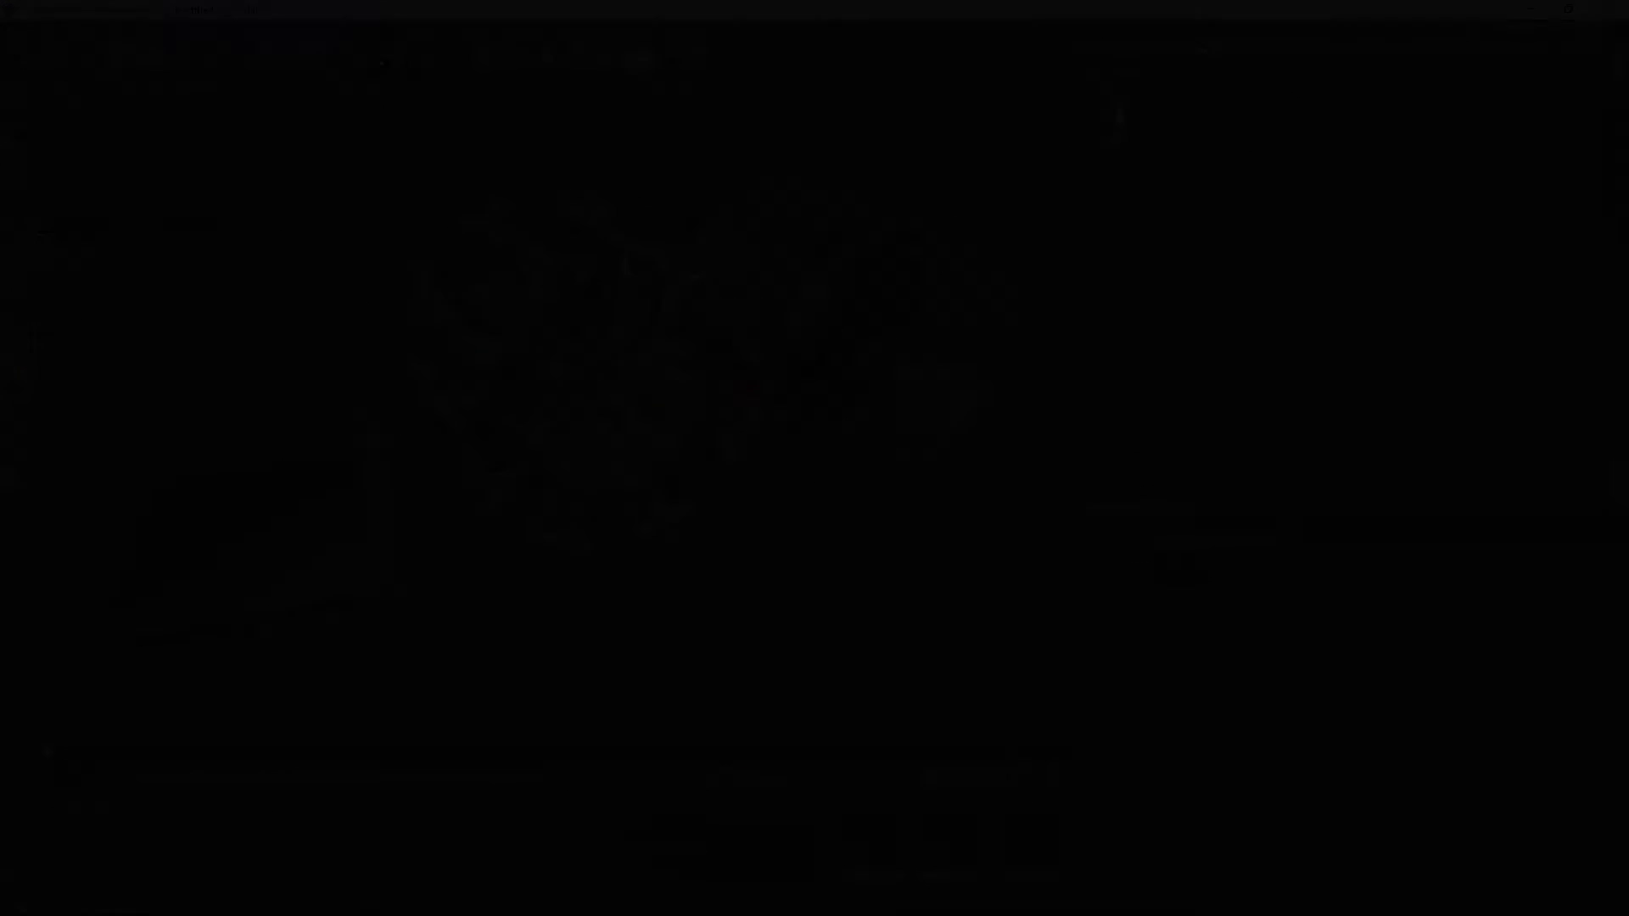